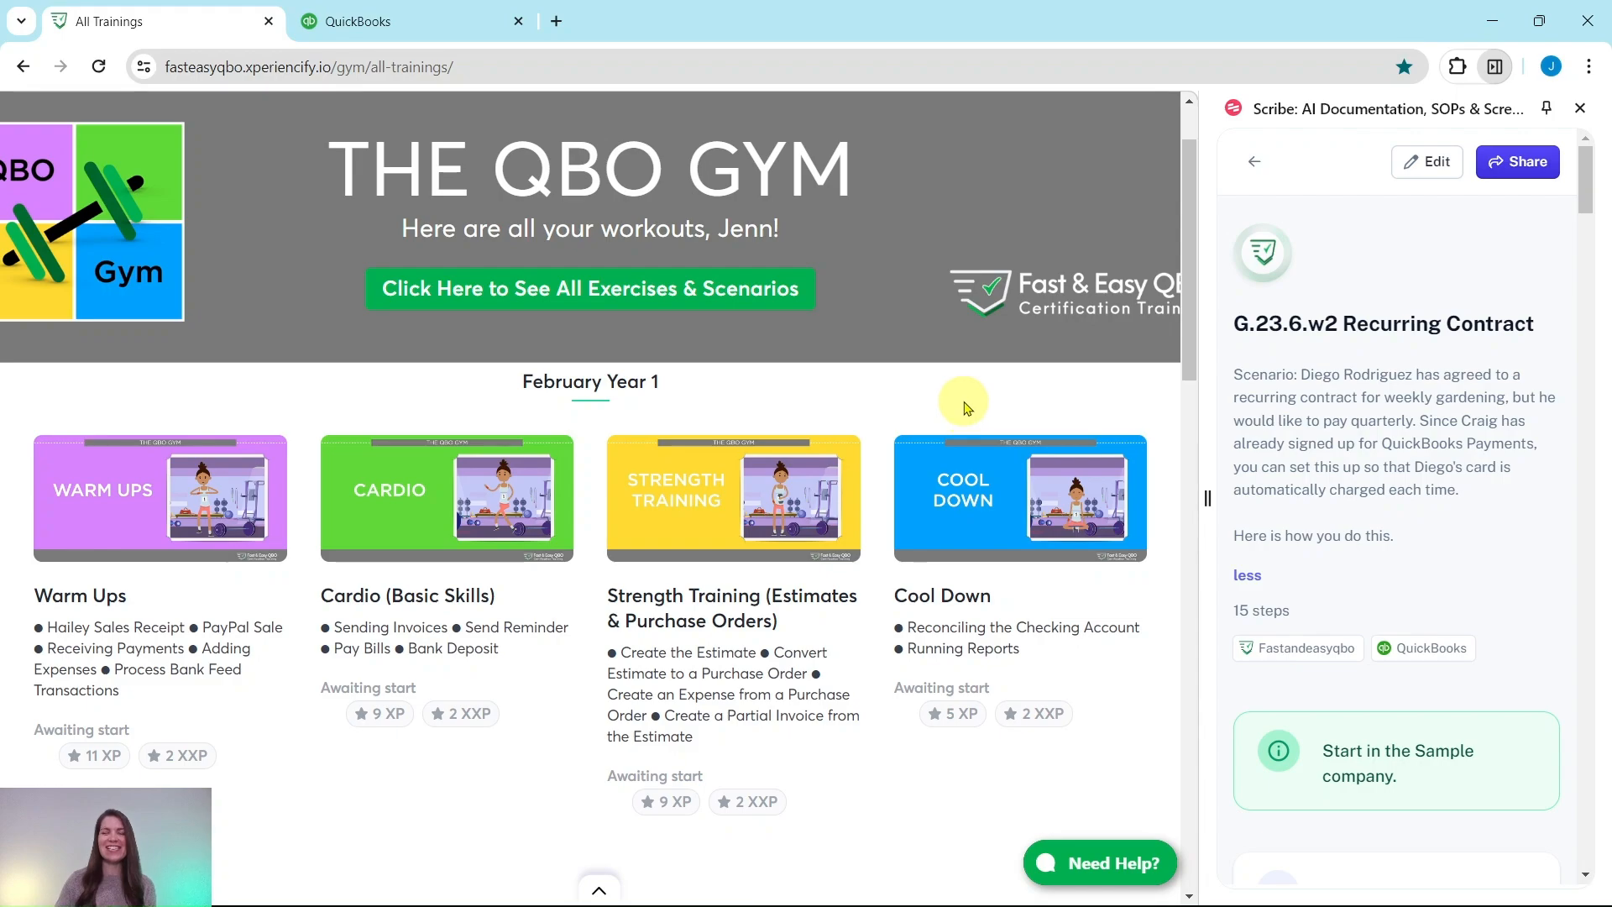
# Open the June Year 1 Warm Ups lesson from the training list
pyautogui.scroll(-9, 603, 418)
pyautogui.scroll(-15, 603, 418)
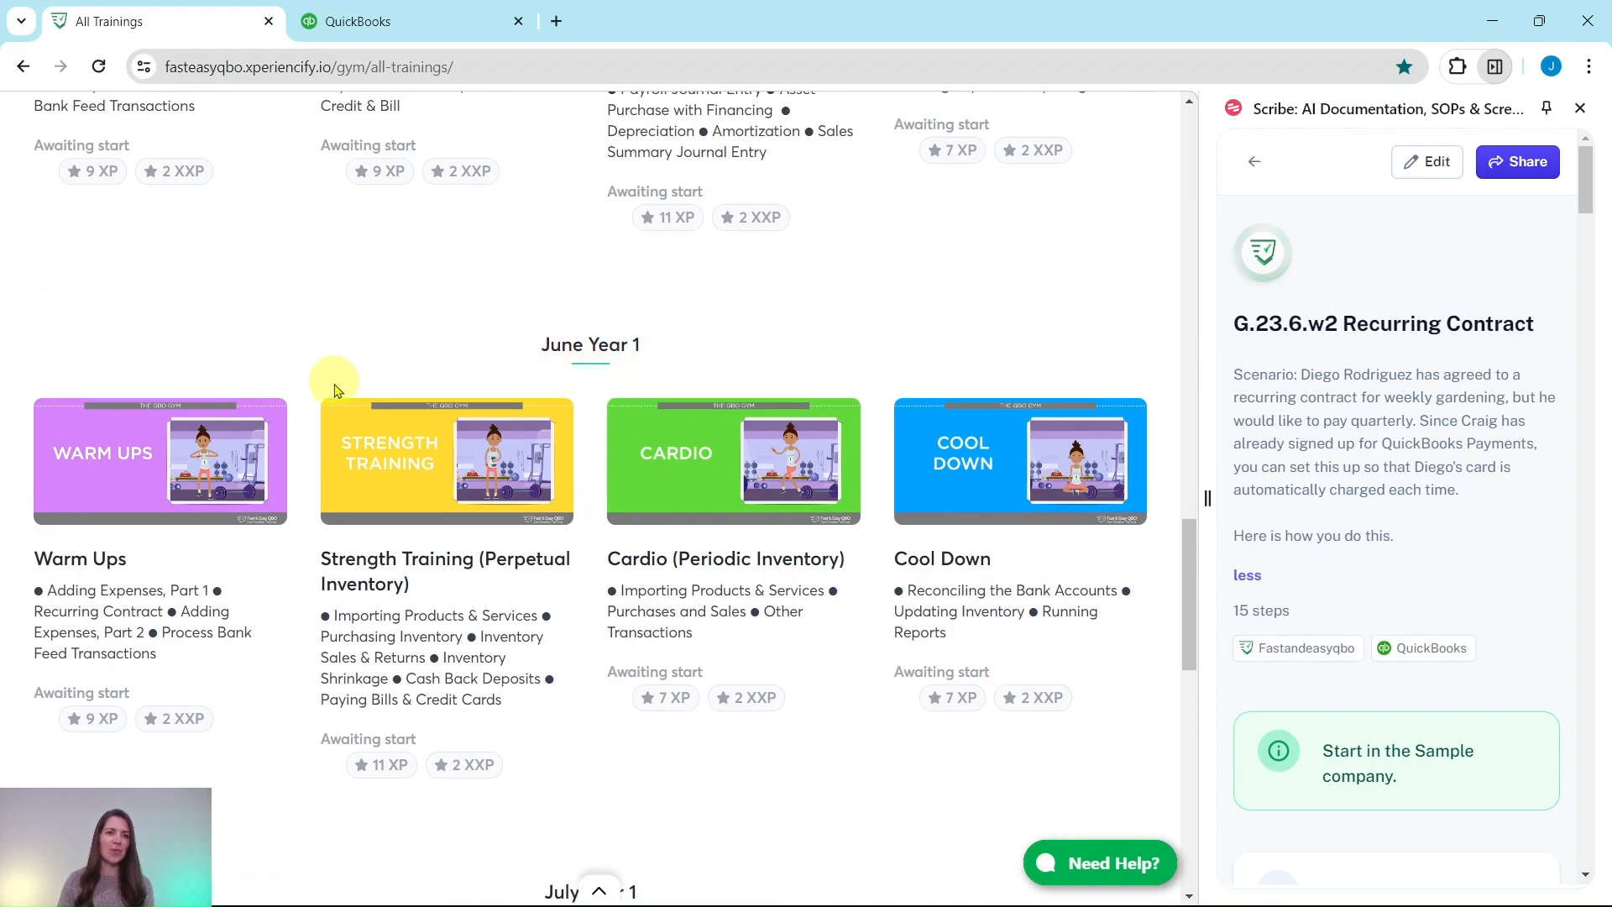
pyautogui.click(120, 499)
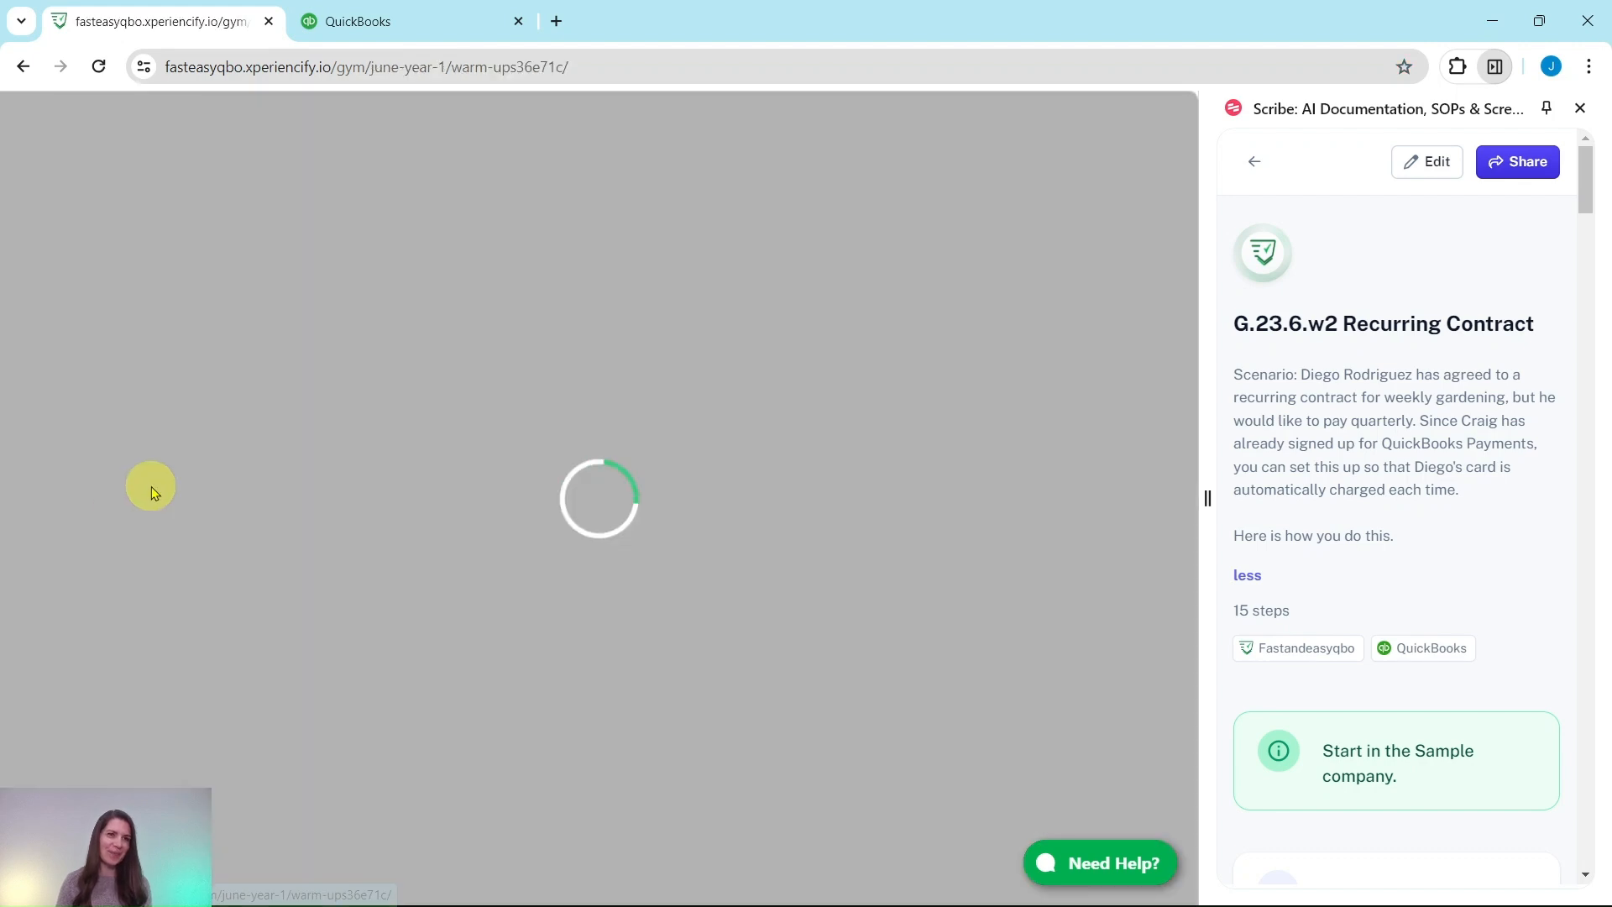
# Review the lesson's hands-on practice exercises and the recurring contract instructions in the side guide
pyautogui.scroll(-3, 181, 411)
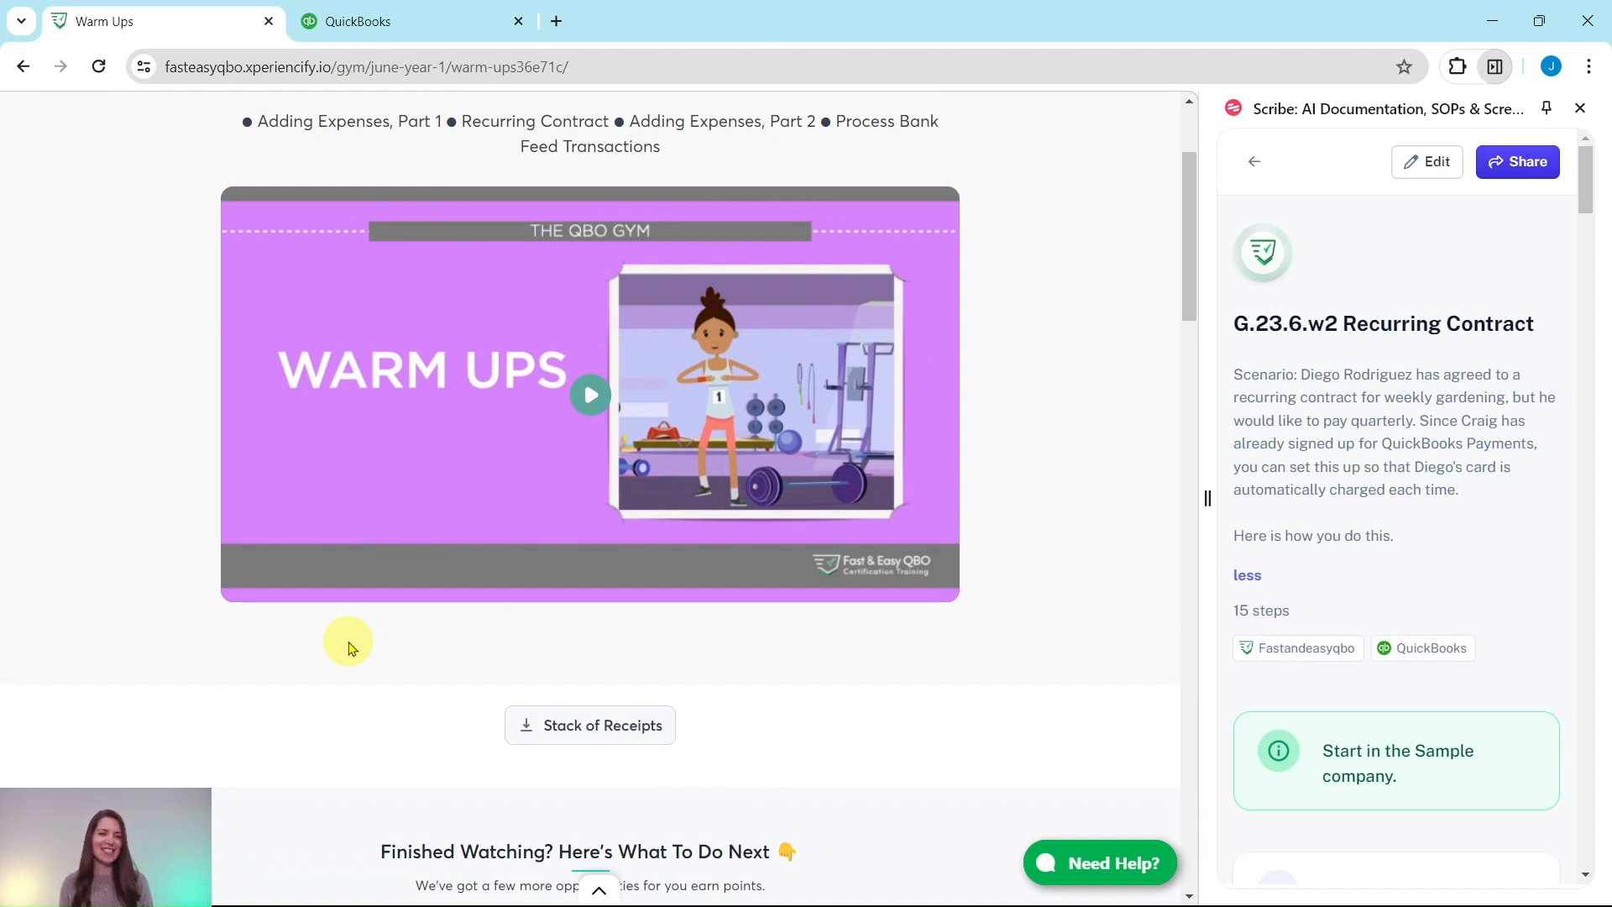
pyautogui.scroll(-8, 363, 605)
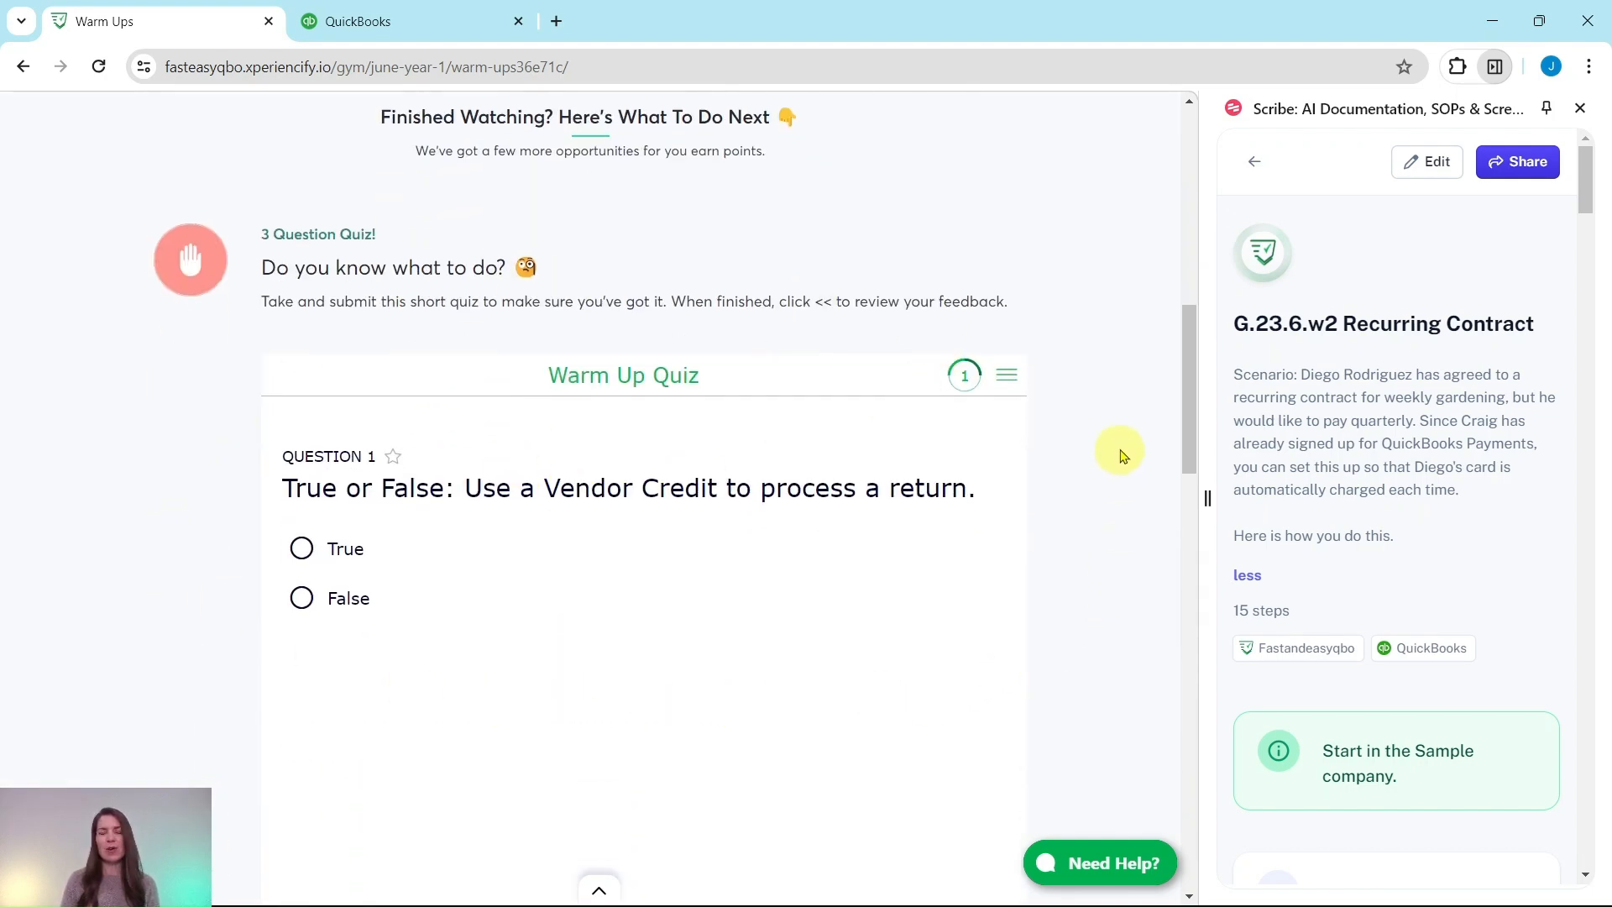
pyautogui.scroll(-10, 1101, 495)
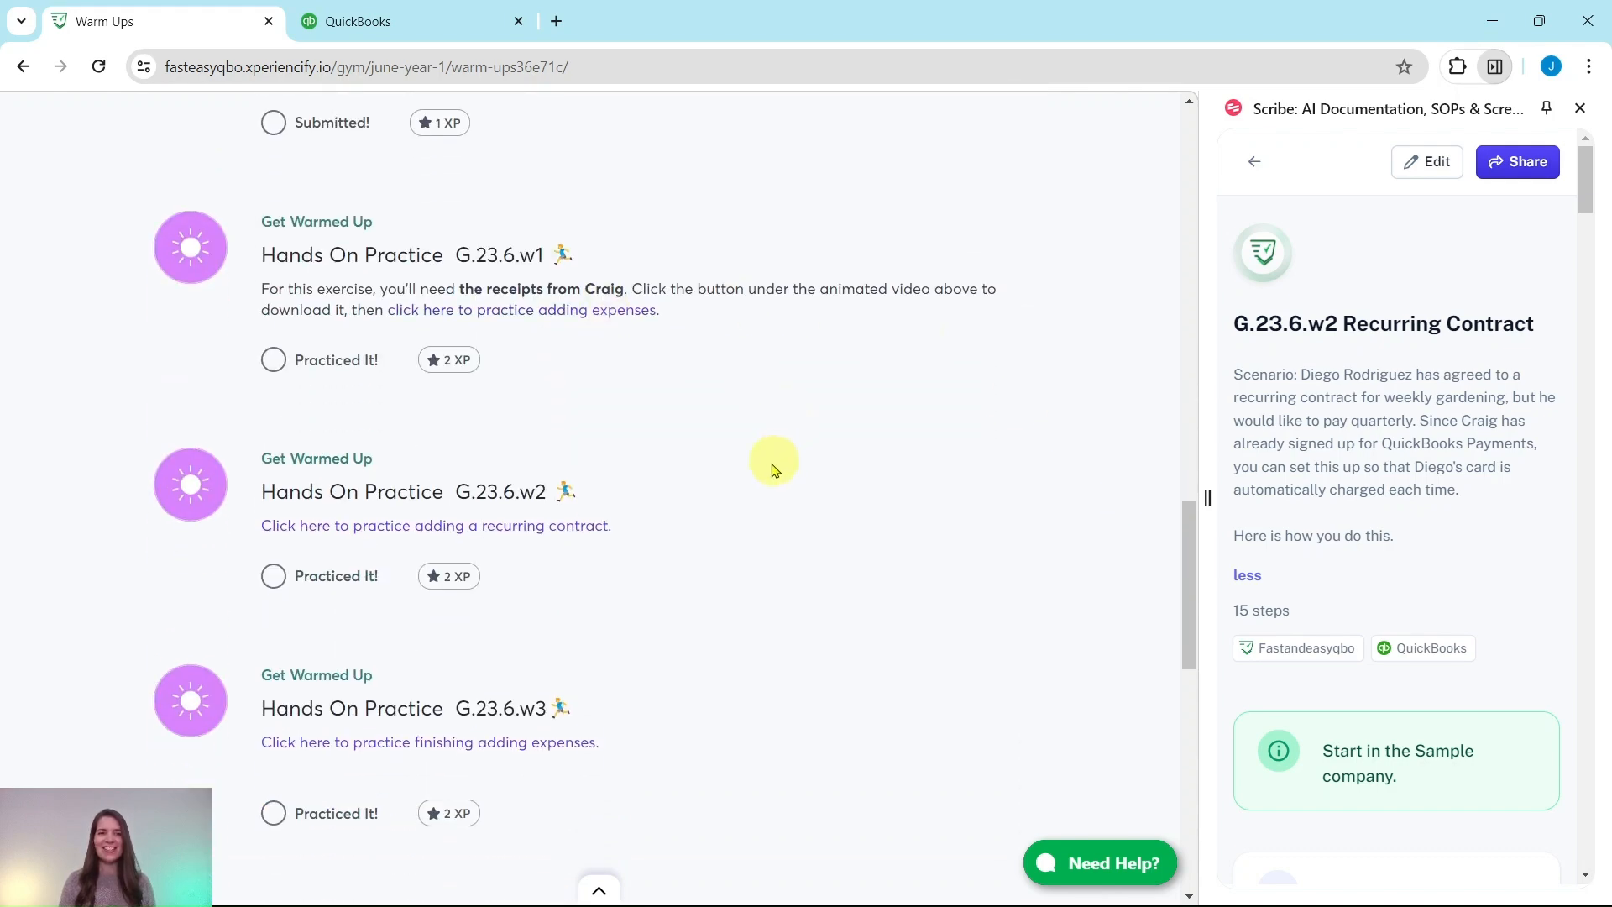
pyautogui.scroll(-5, 630, 702)
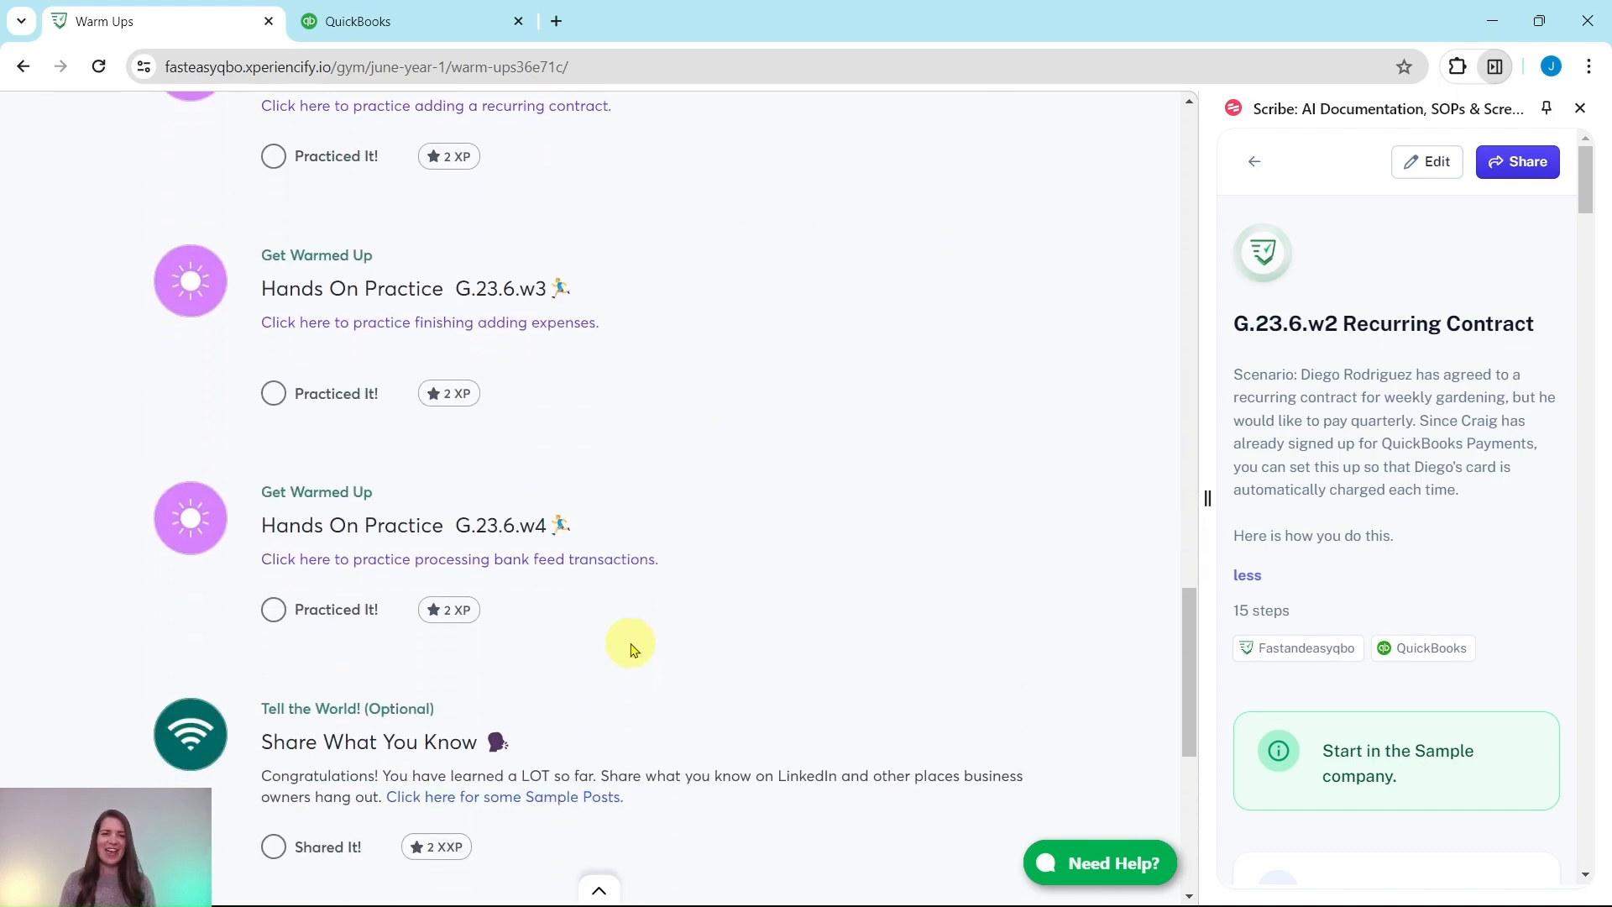
pyautogui.scroll(-2, 630, 651)
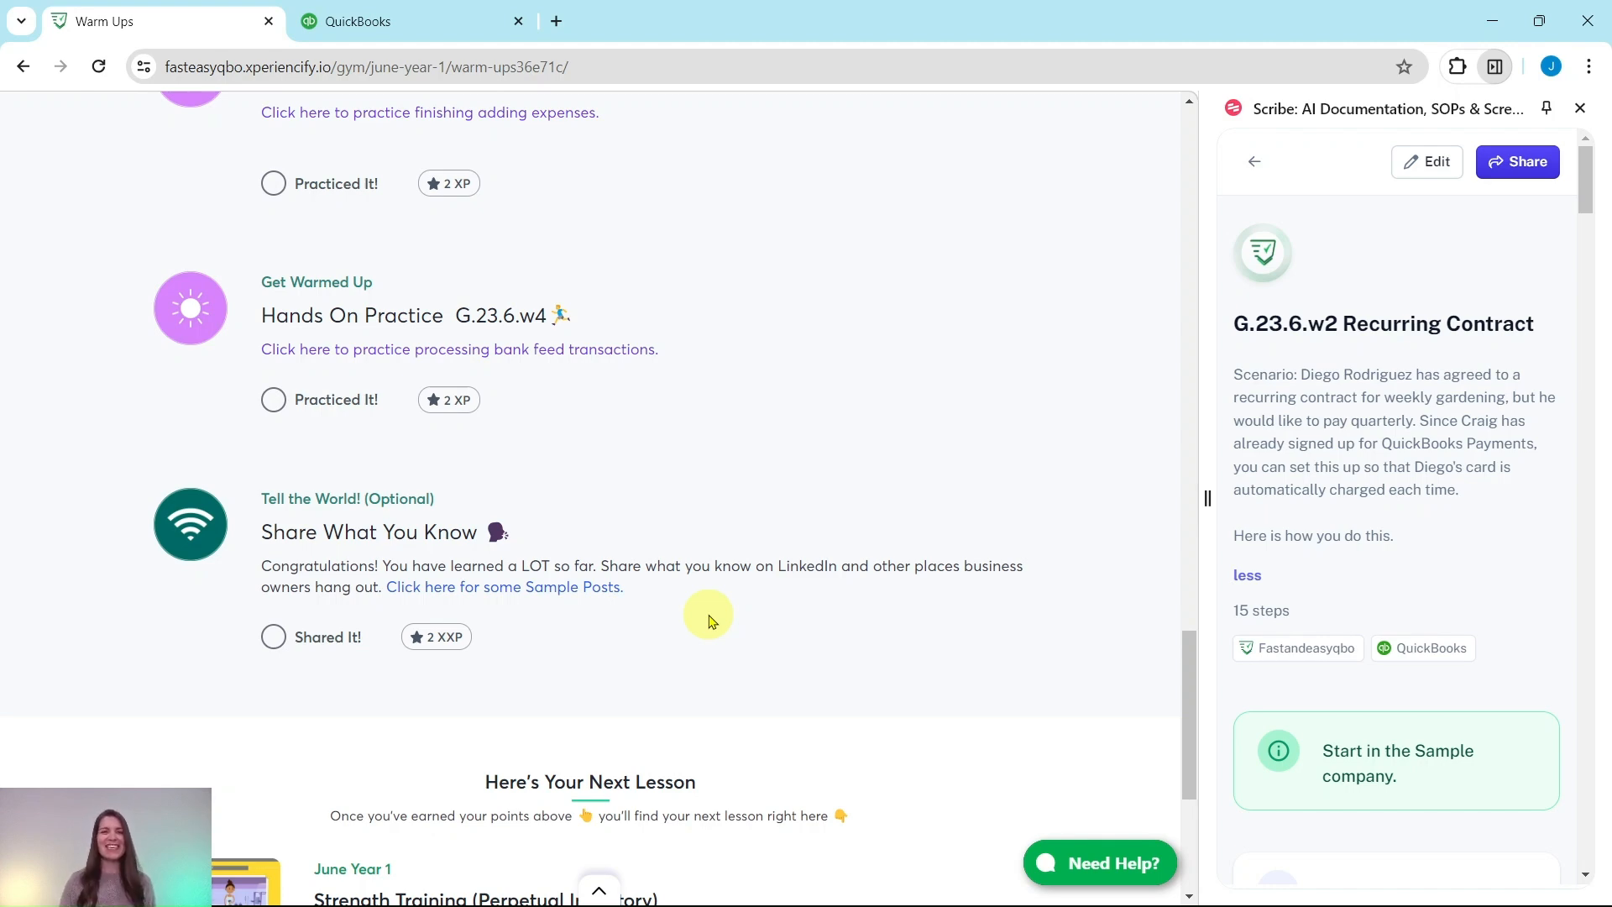
pyautogui.scroll(6, 709, 622)
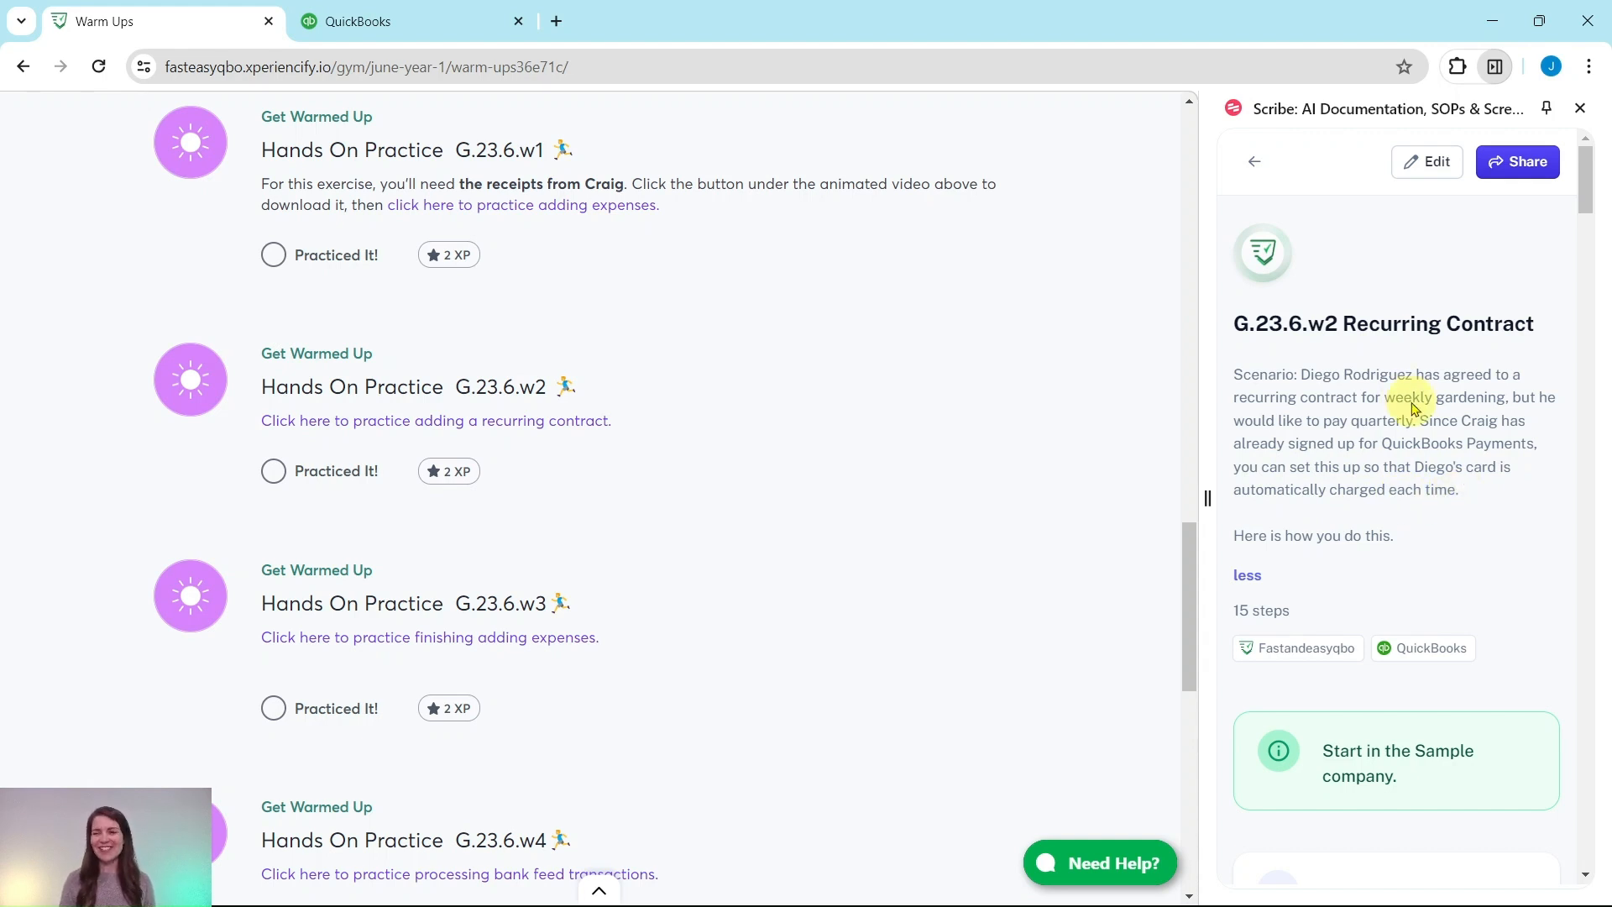
pyautogui.scroll(-5, 1415, 399)
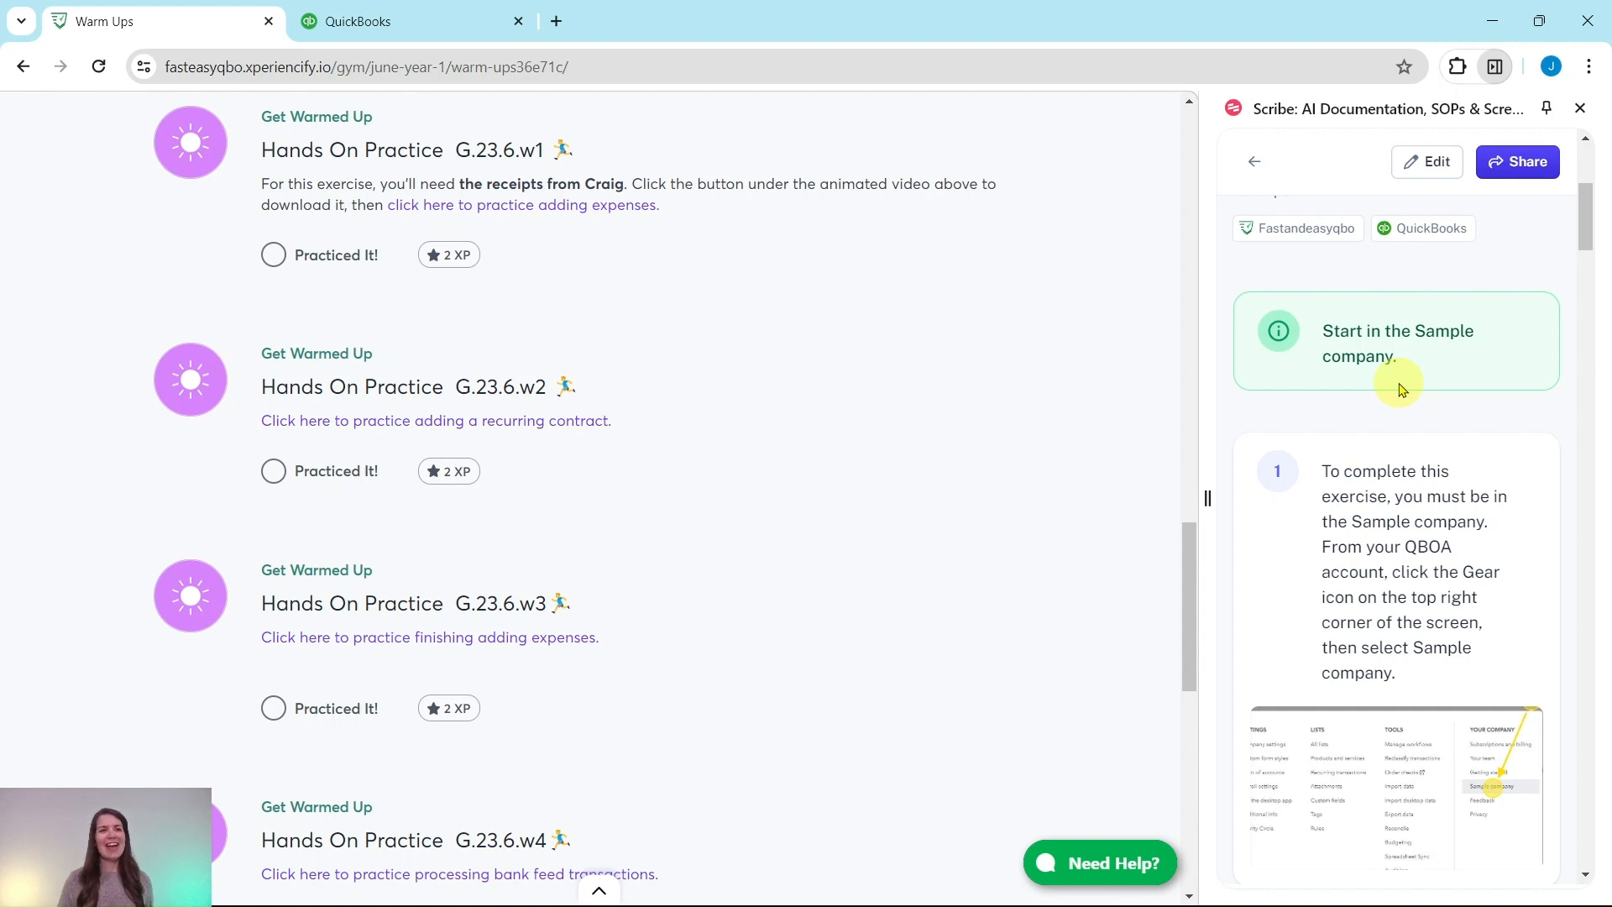
# Switch to the QuickBooks tab and start a new sales receipt
pyautogui.click(479, 23)
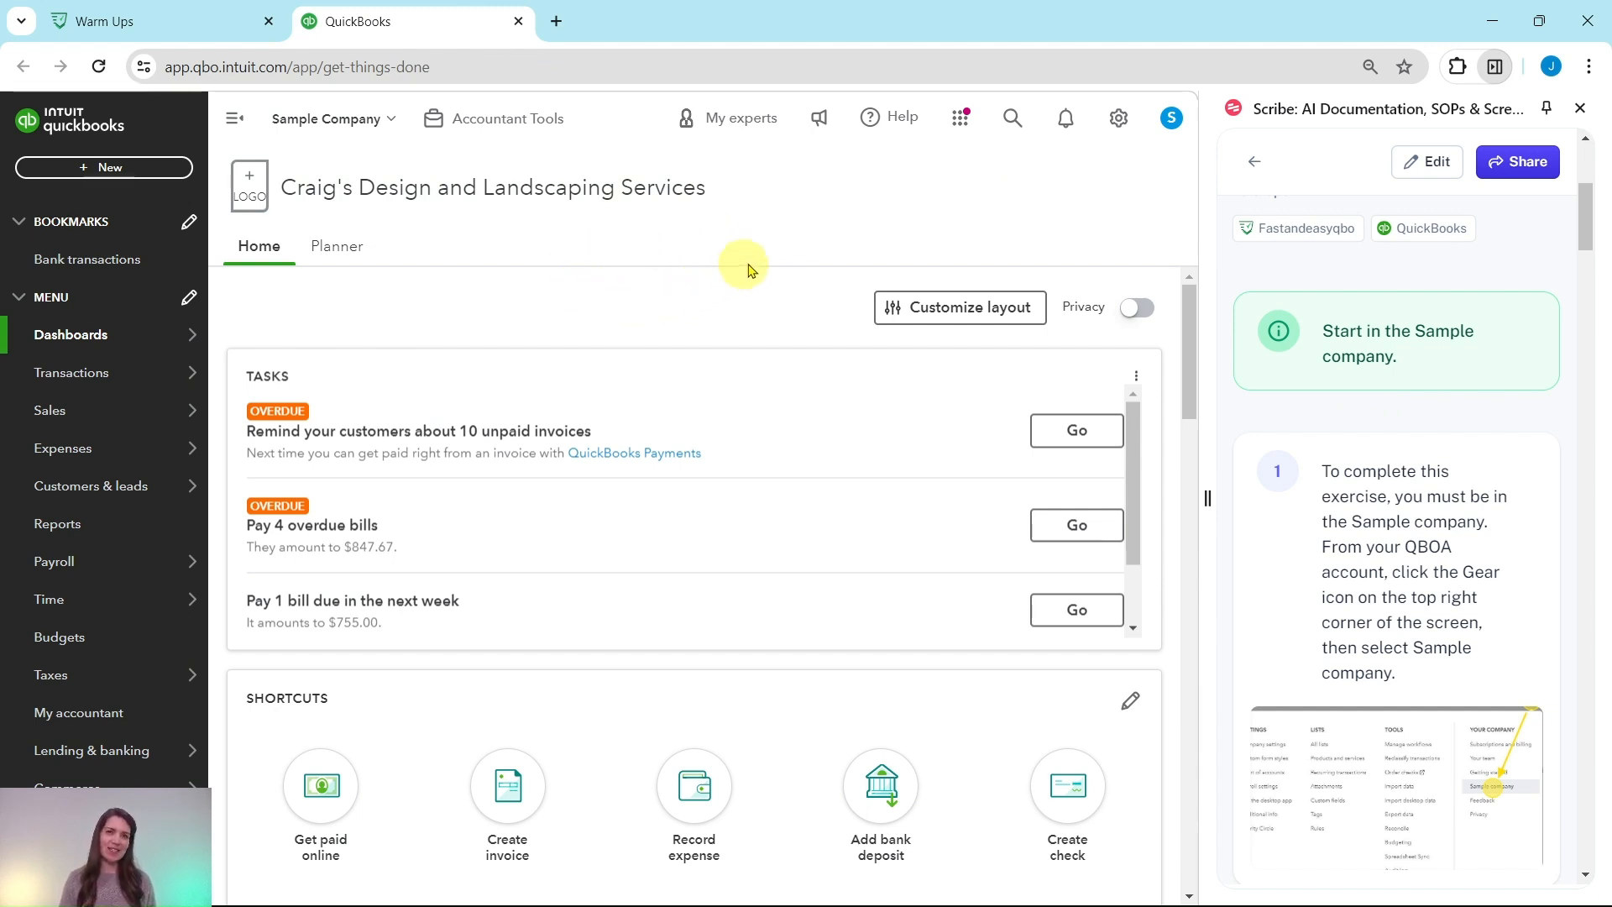
pyautogui.scroll(-7, 1374, 328)
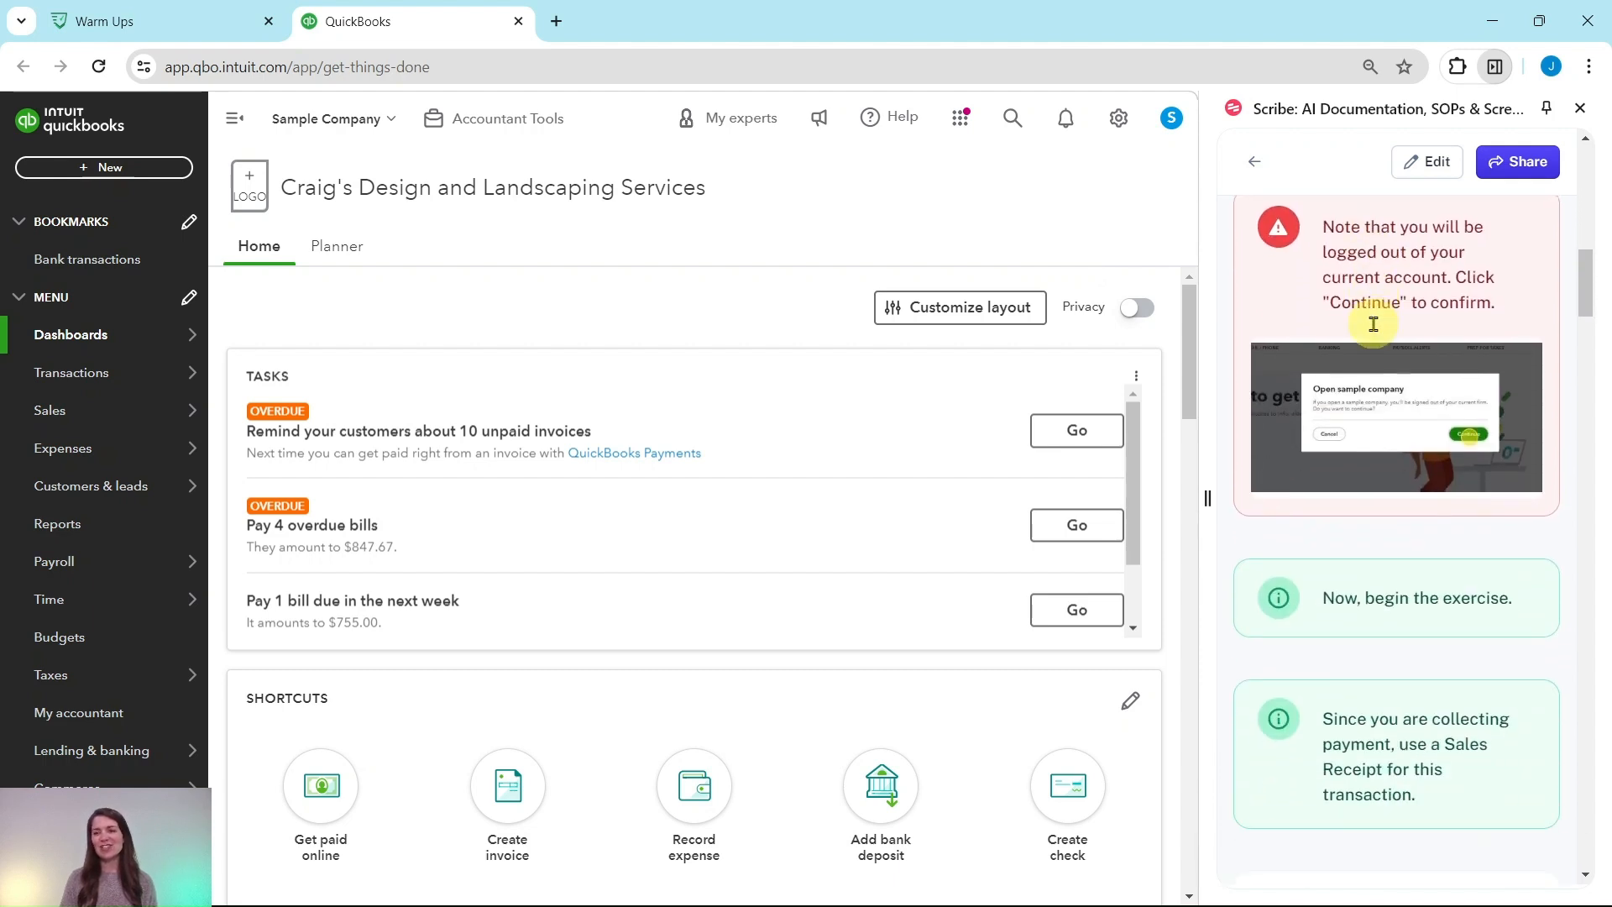
pyautogui.scroll(-5, 1374, 324)
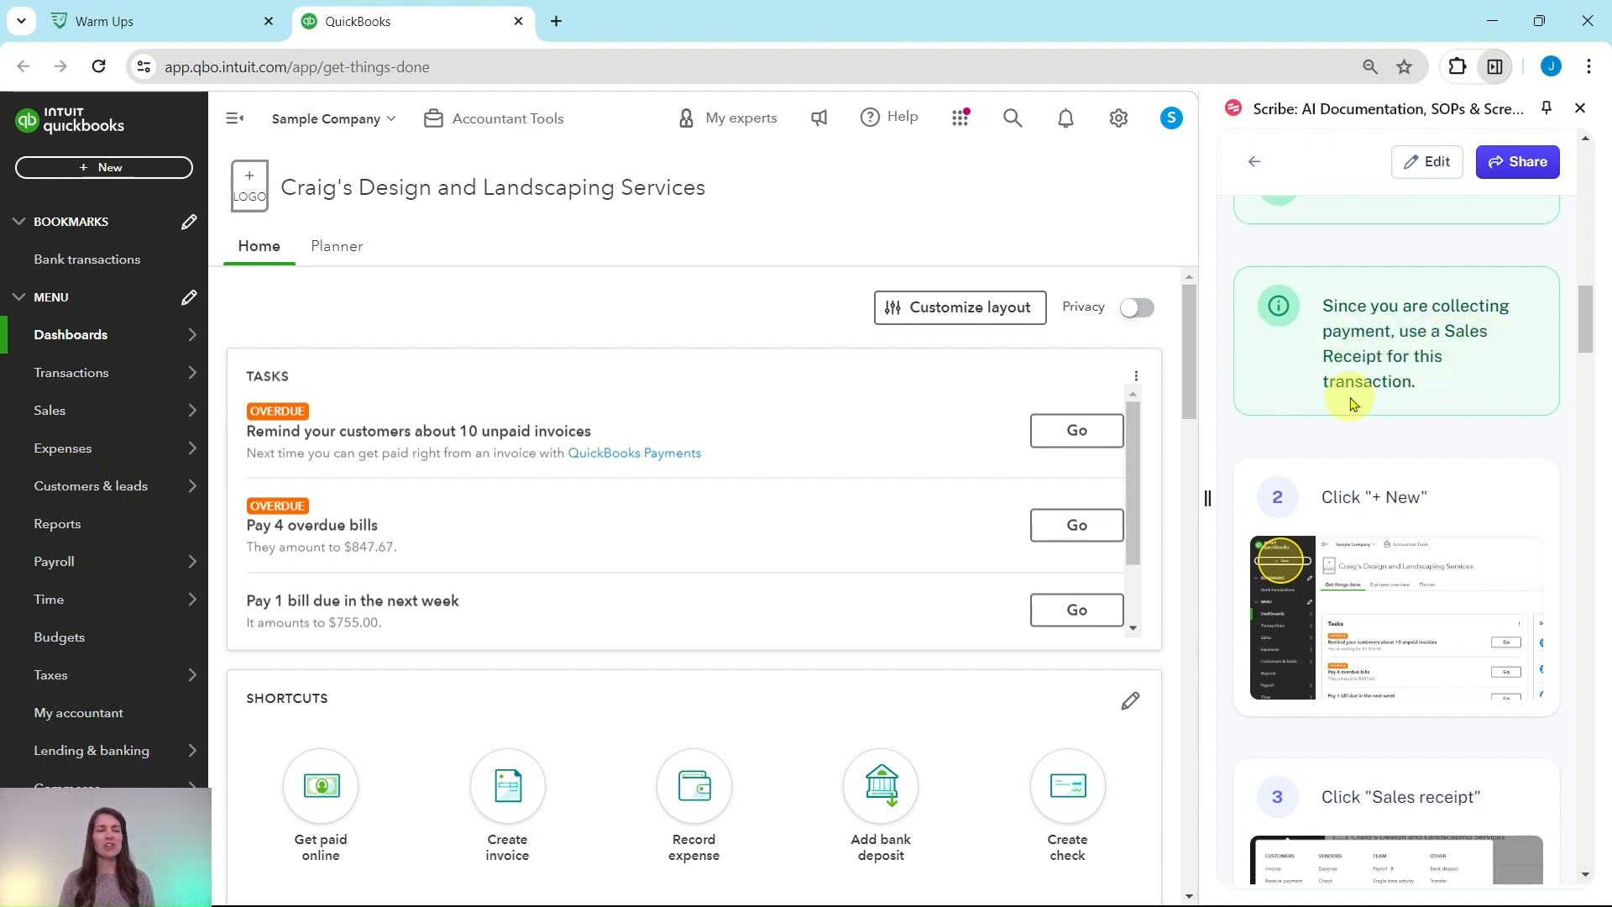
pyautogui.scroll(-3, 1389, 357)
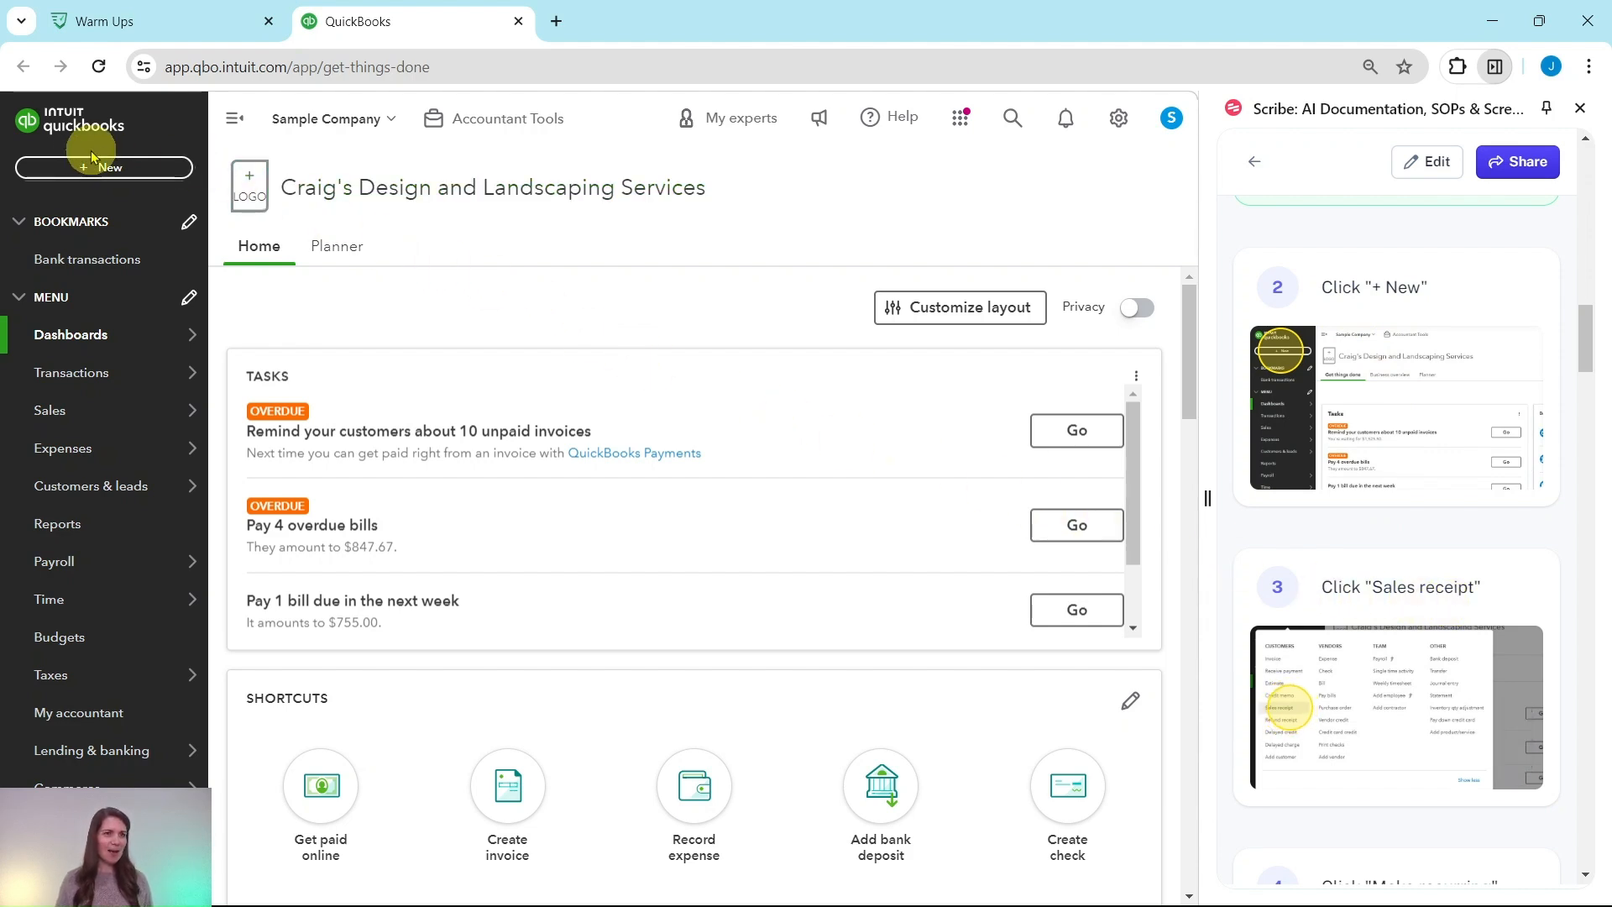
pyautogui.click(110, 173)
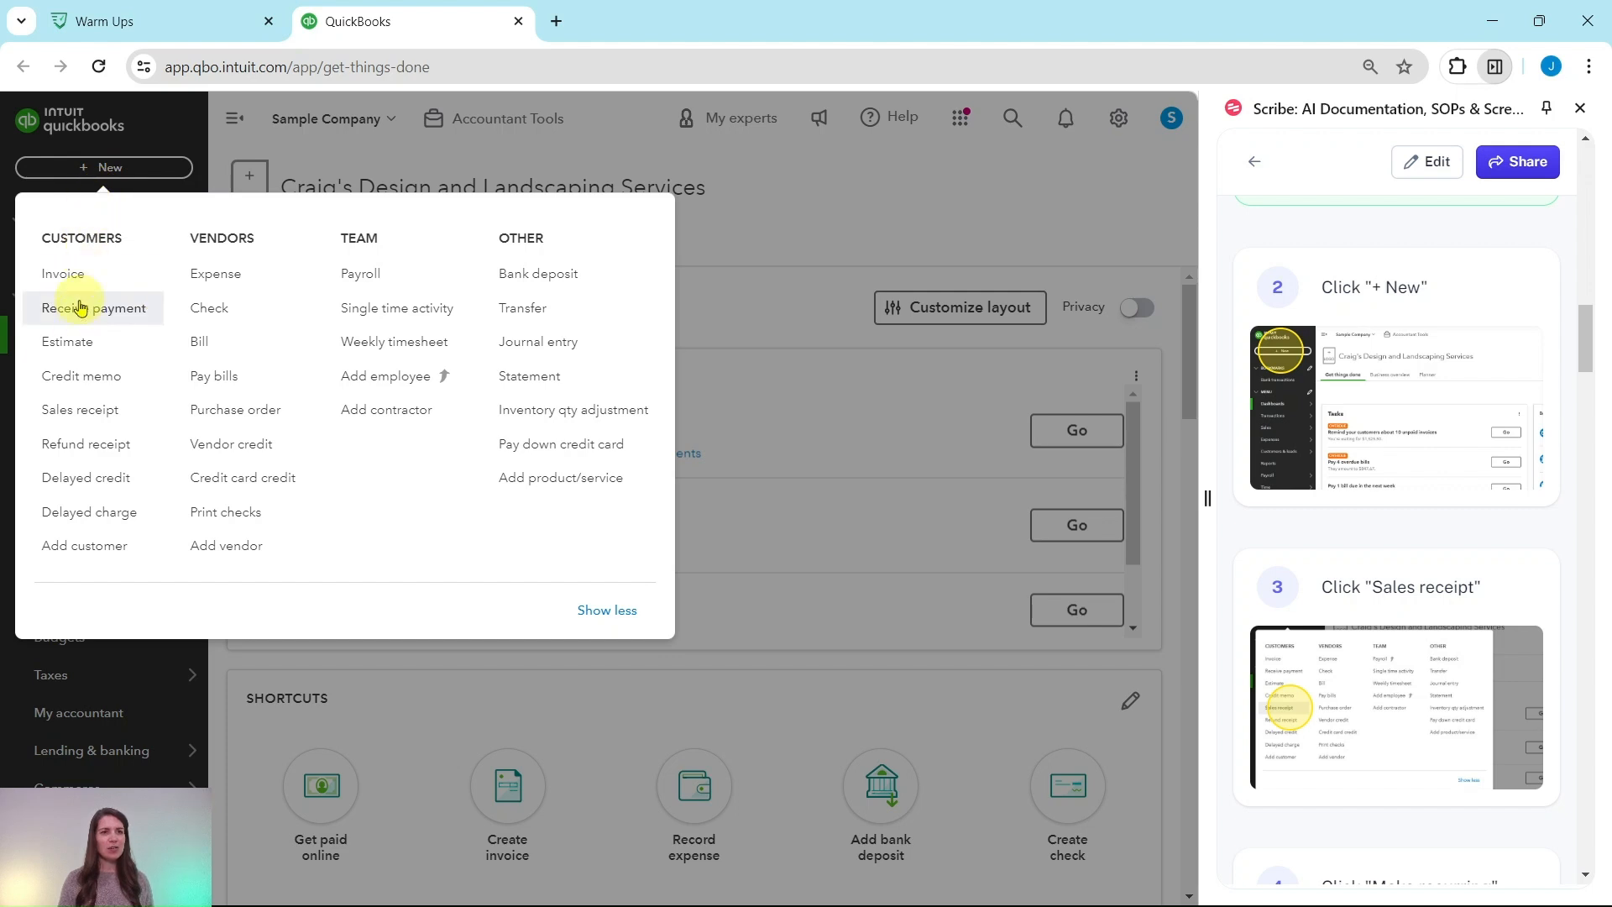
pyautogui.click(76, 417)
# Make the new sales receipt recurring
pyautogui.scroll(-5, 1428, 382)
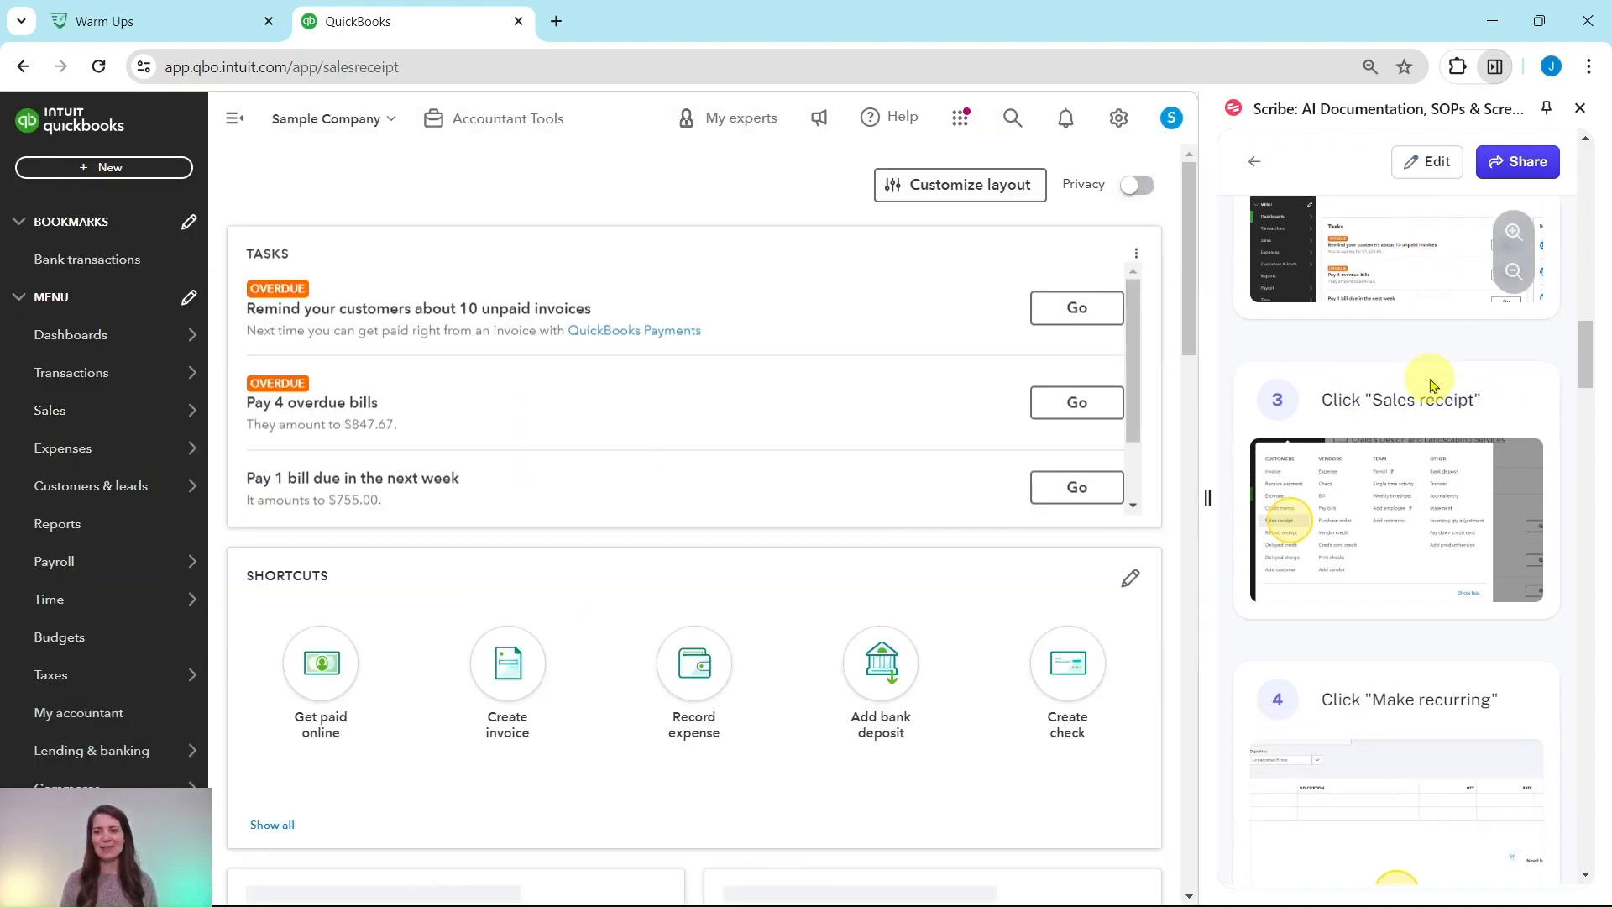
pyautogui.scroll(-3, 1430, 385)
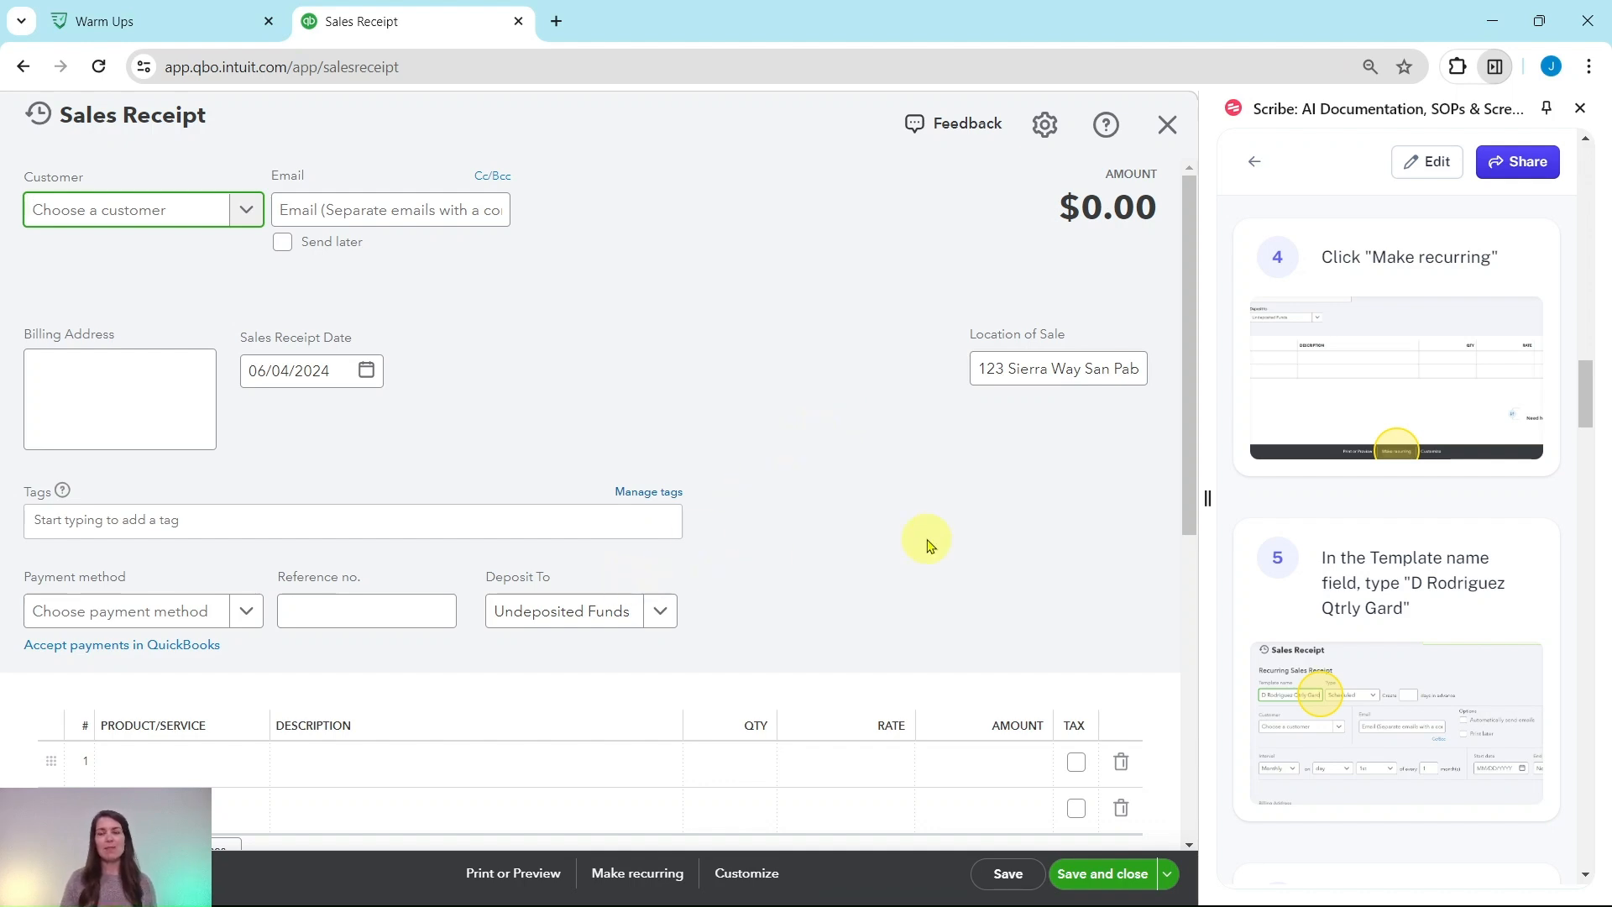
pyautogui.click(627, 883)
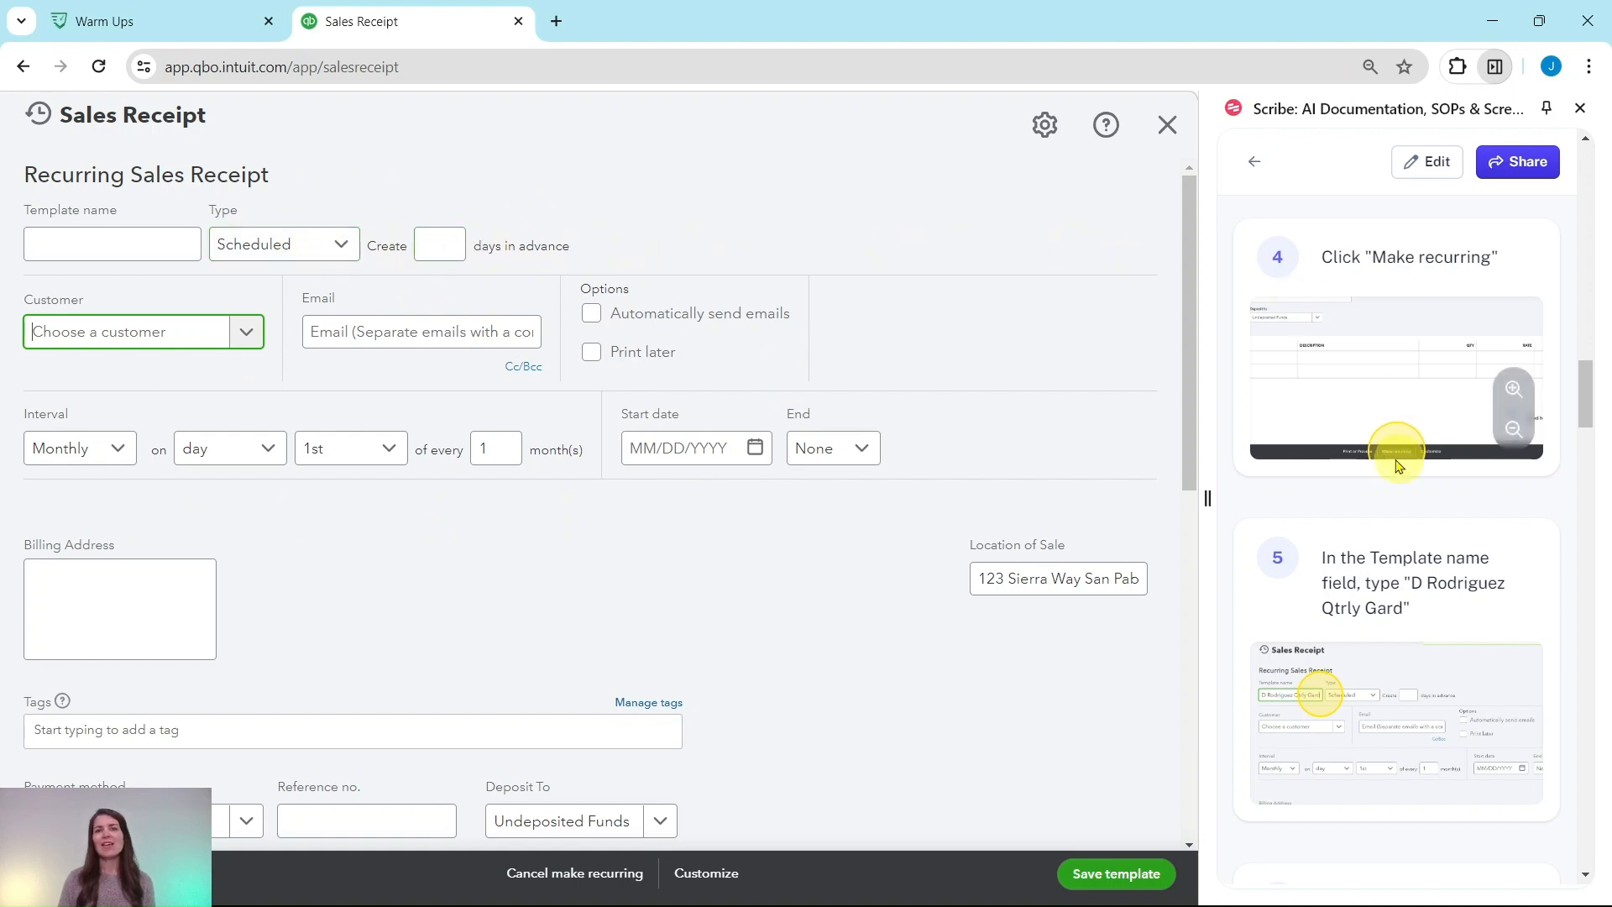
# Name the recurring template with the customer's first initial and surname followed by Qtrly Gard
pyautogui.scroll(-3, 1391, 454)
pyautogui.scroll(-1, 1392, 453)
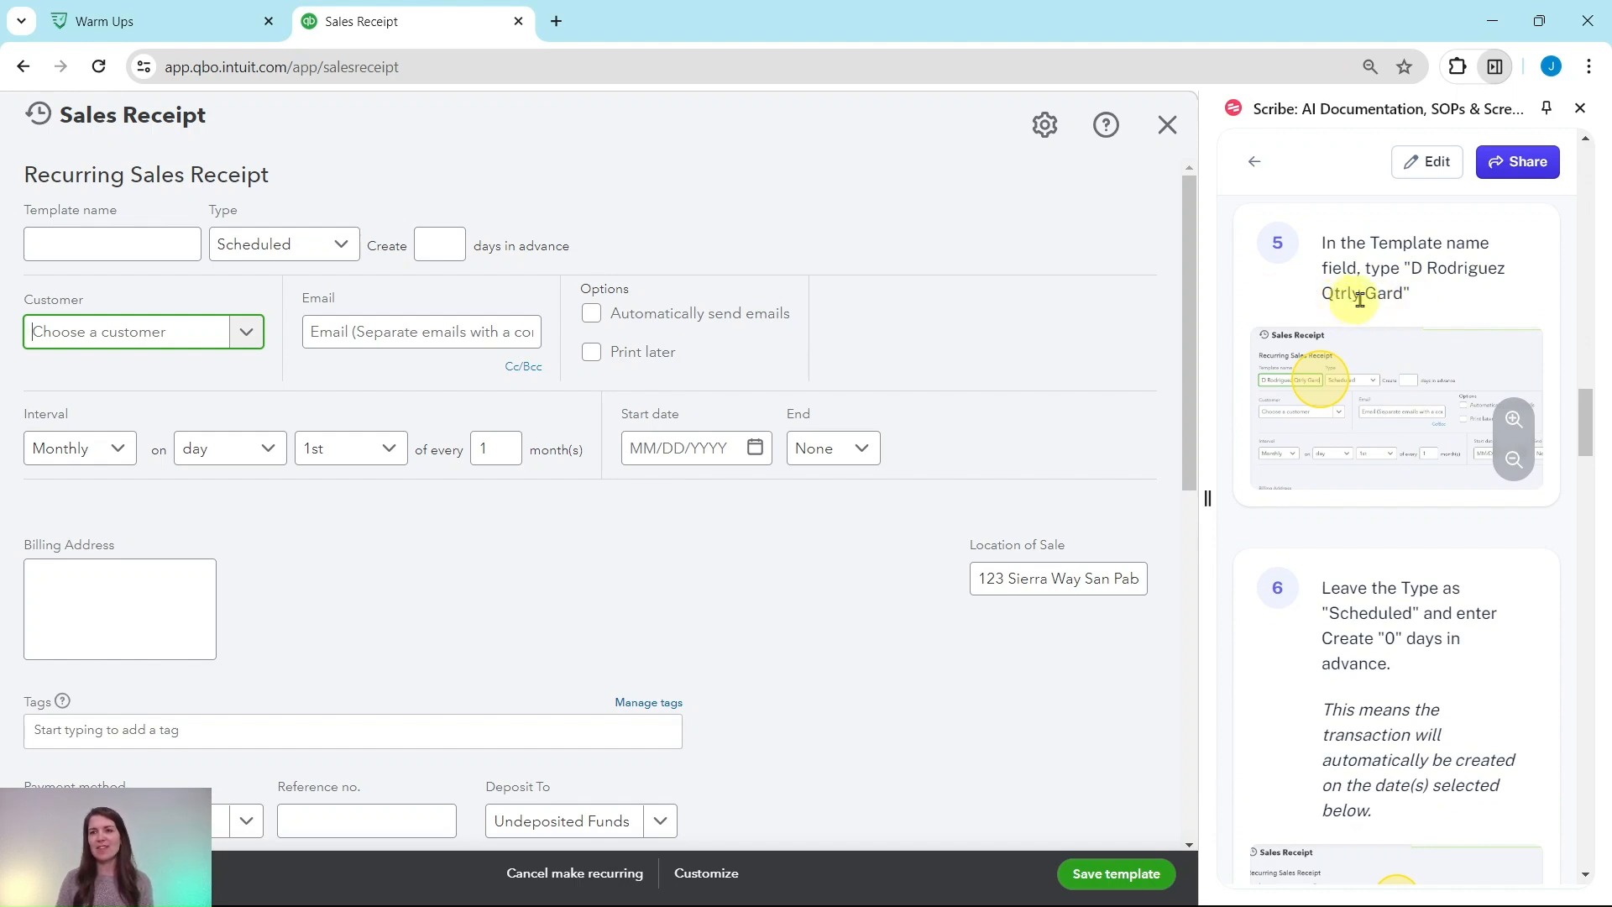
pyautogui.click(107, 247)
pyautogui.write('D Rod')
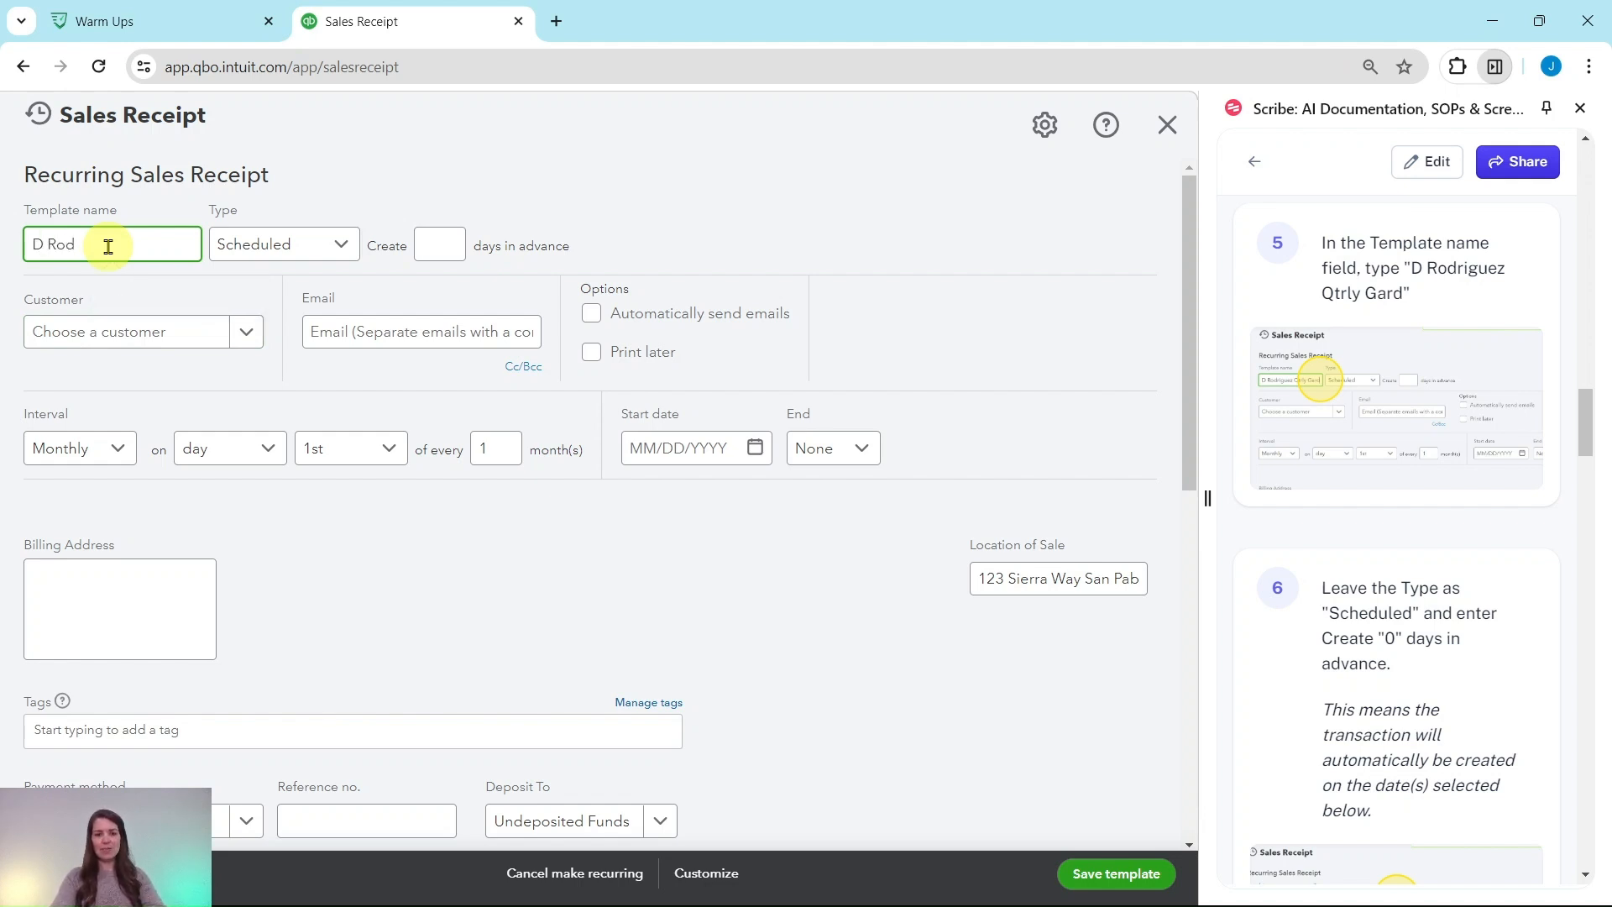
pyautogui.write('rigu')
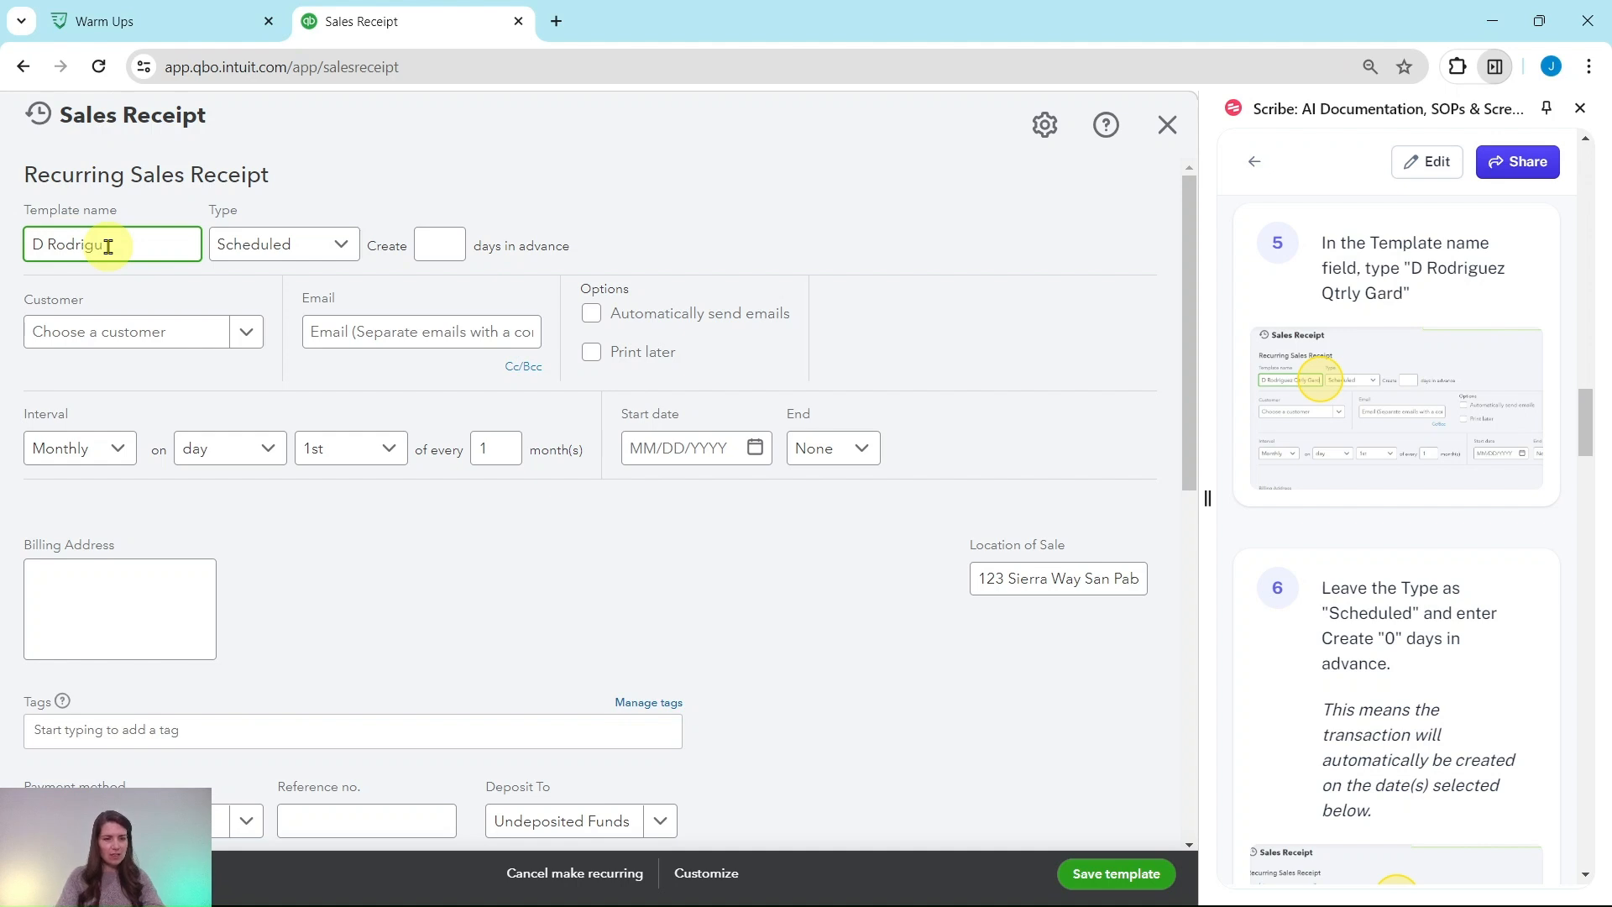
pyautogui.write('ez')
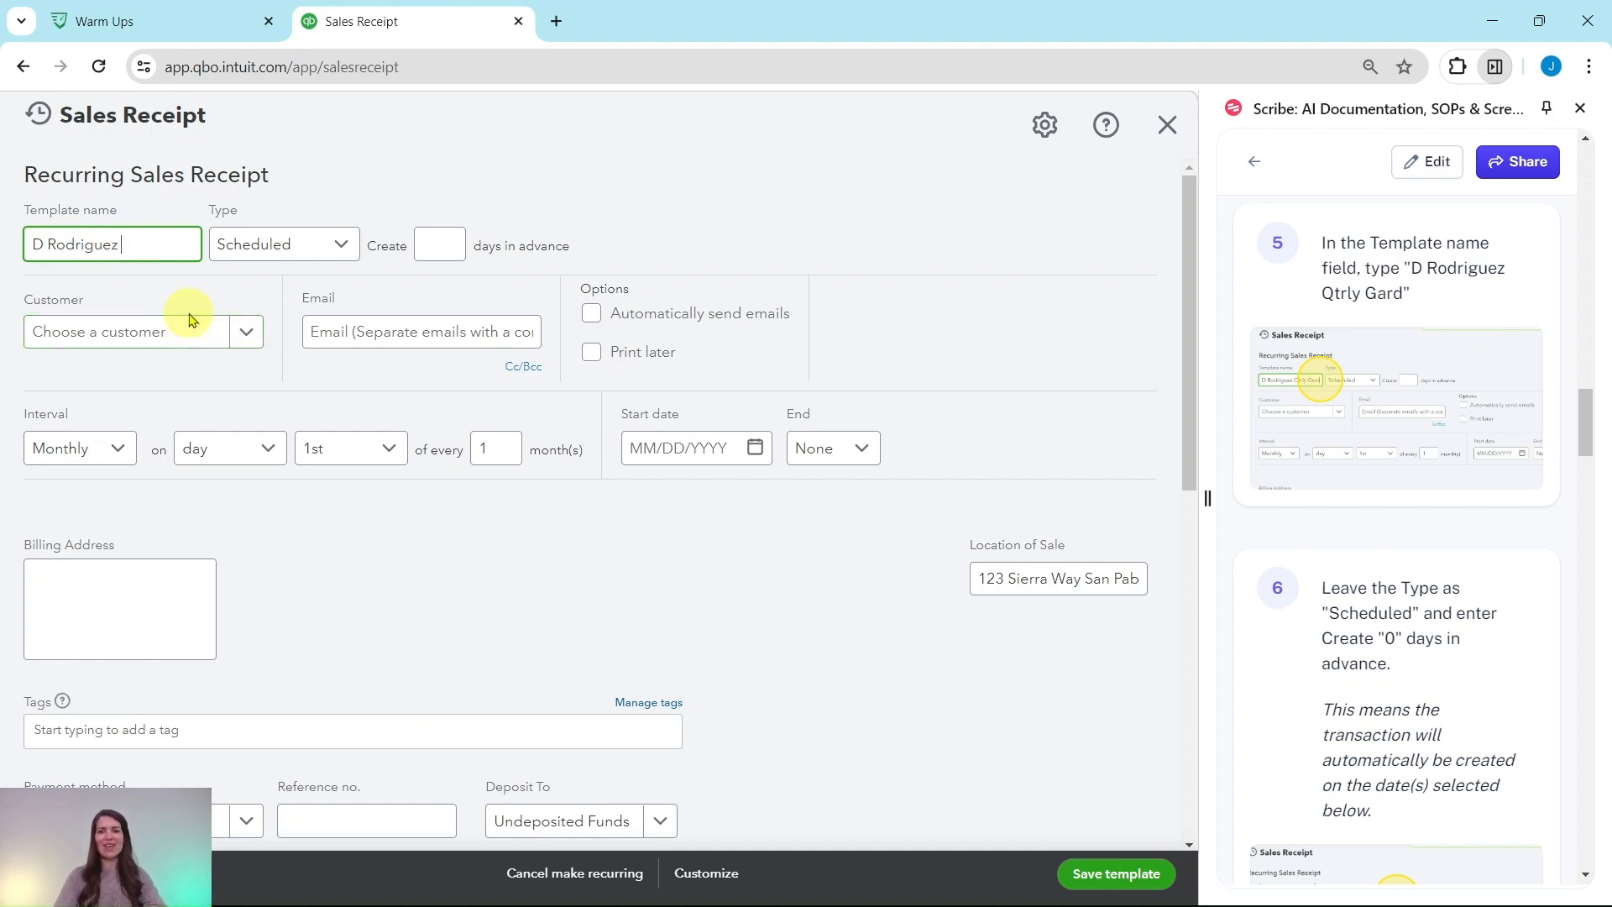
pyautogui.write(' Qtrly G')
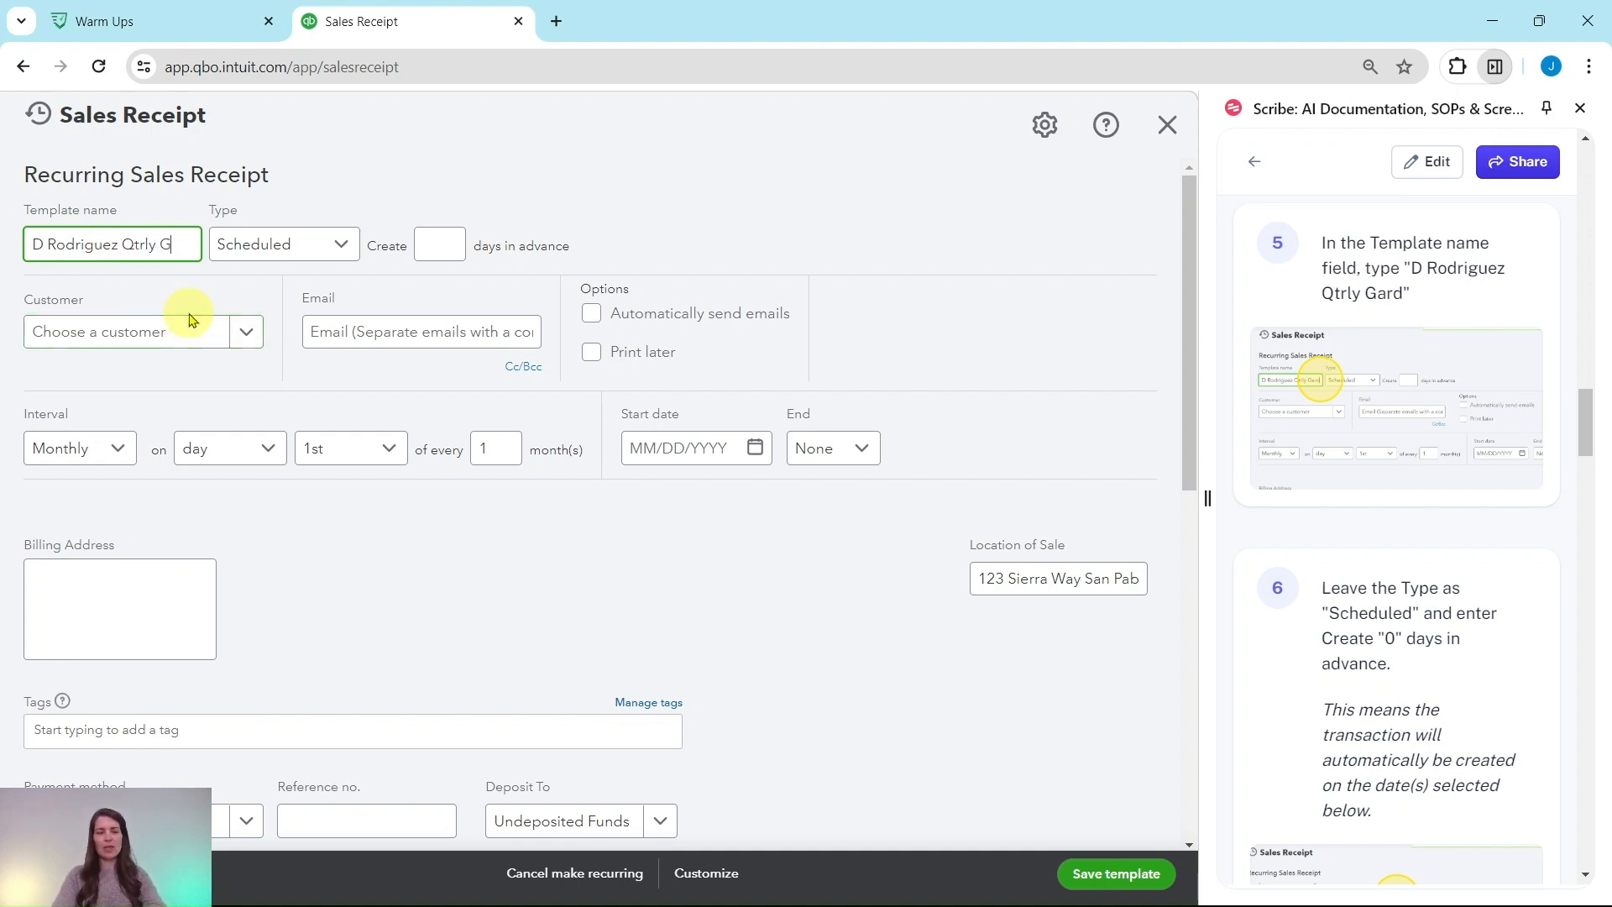
pyautogui.write('ard')
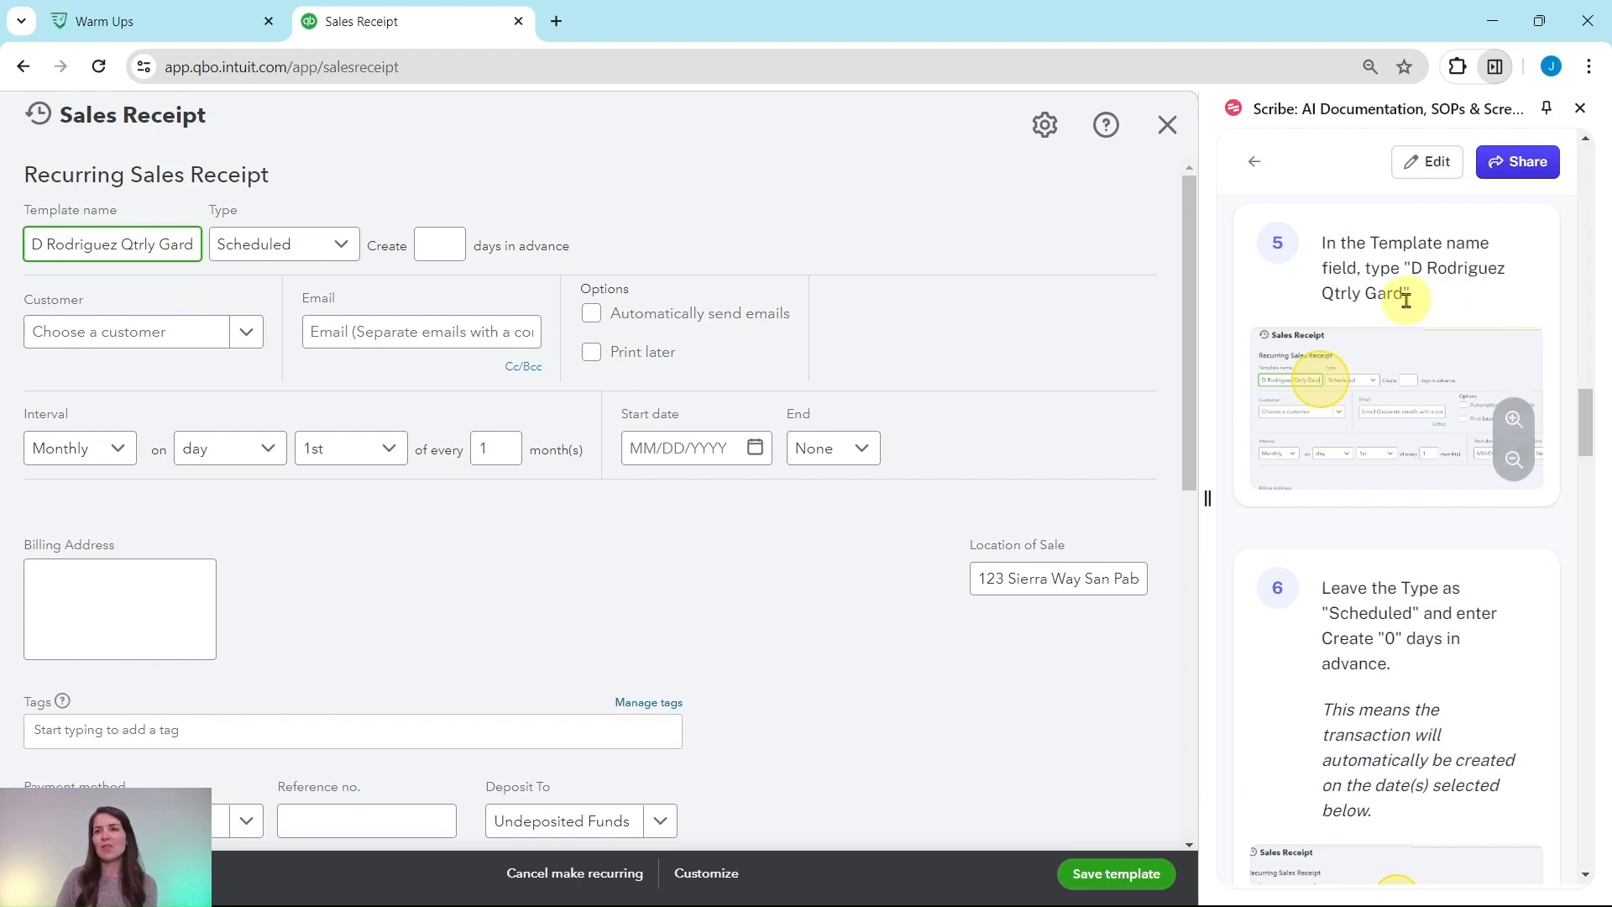
# Set the scheduled template to create 0 days in advance
pyautogui.moveTo(1403, 294); pyautogui.dragTo(1411, 271)
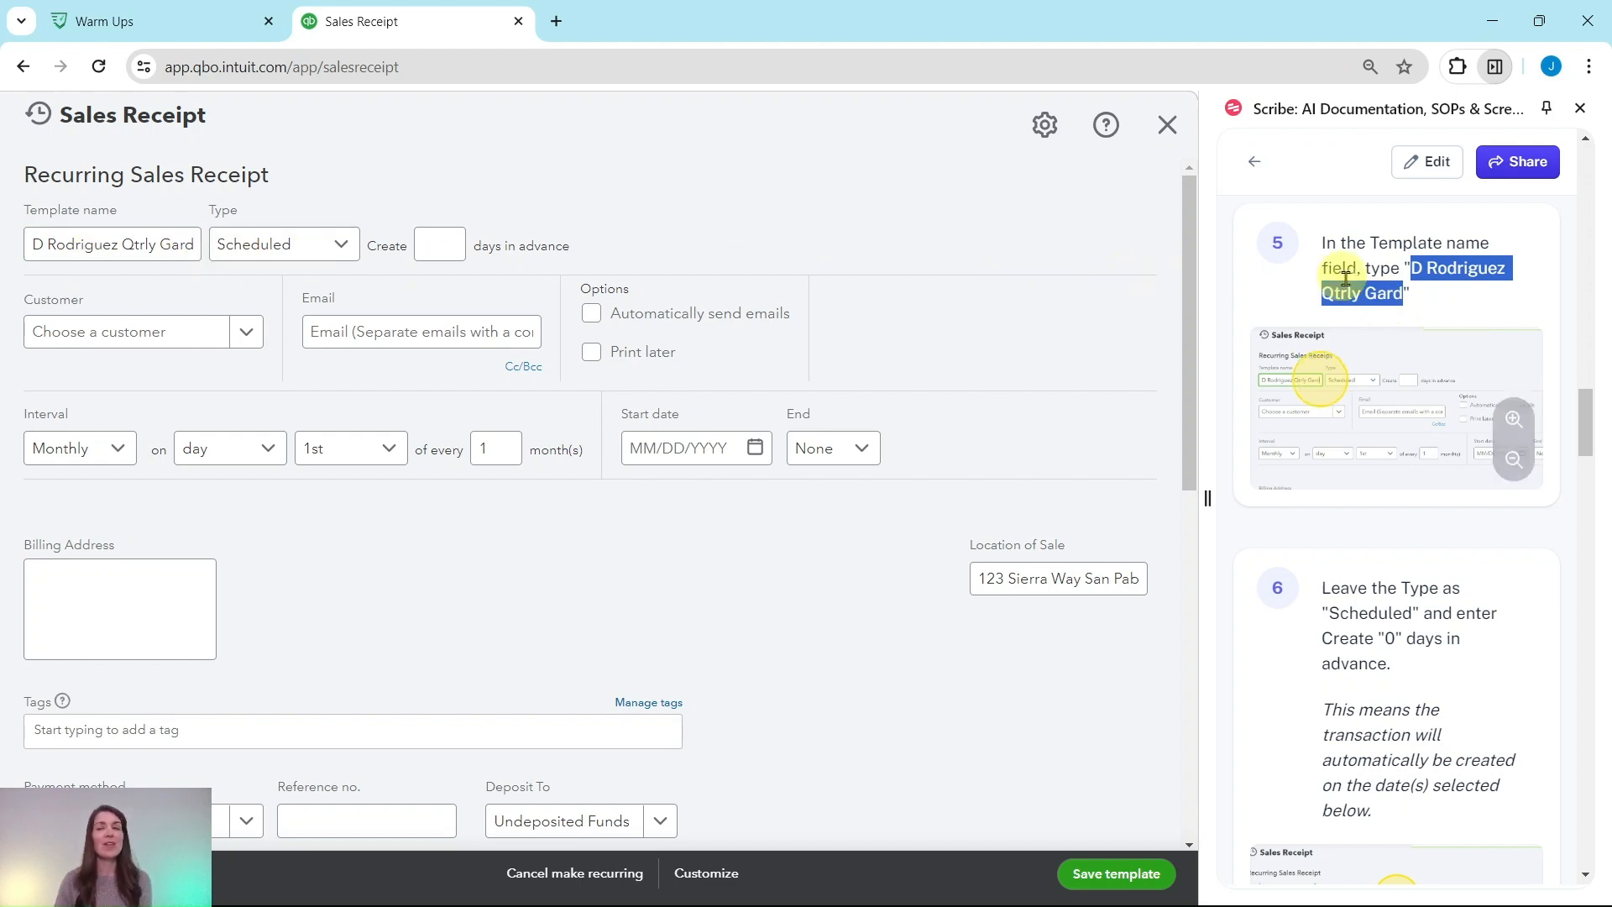
pyautogui.scroll(-4, 1396, 295)
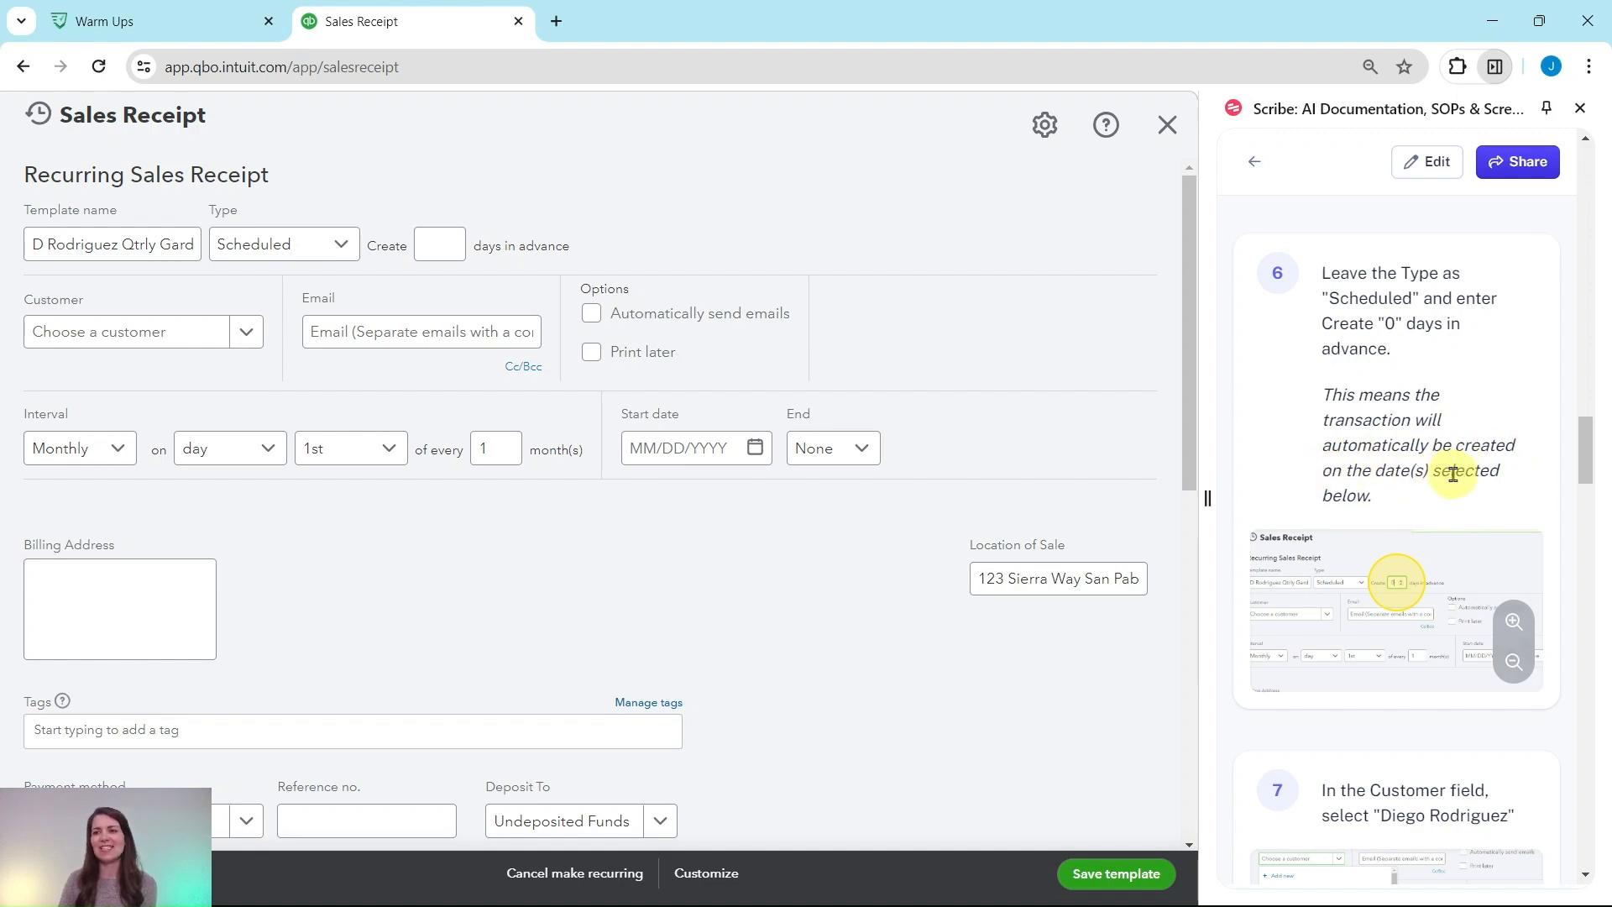
pyautogui.click(437, 247)
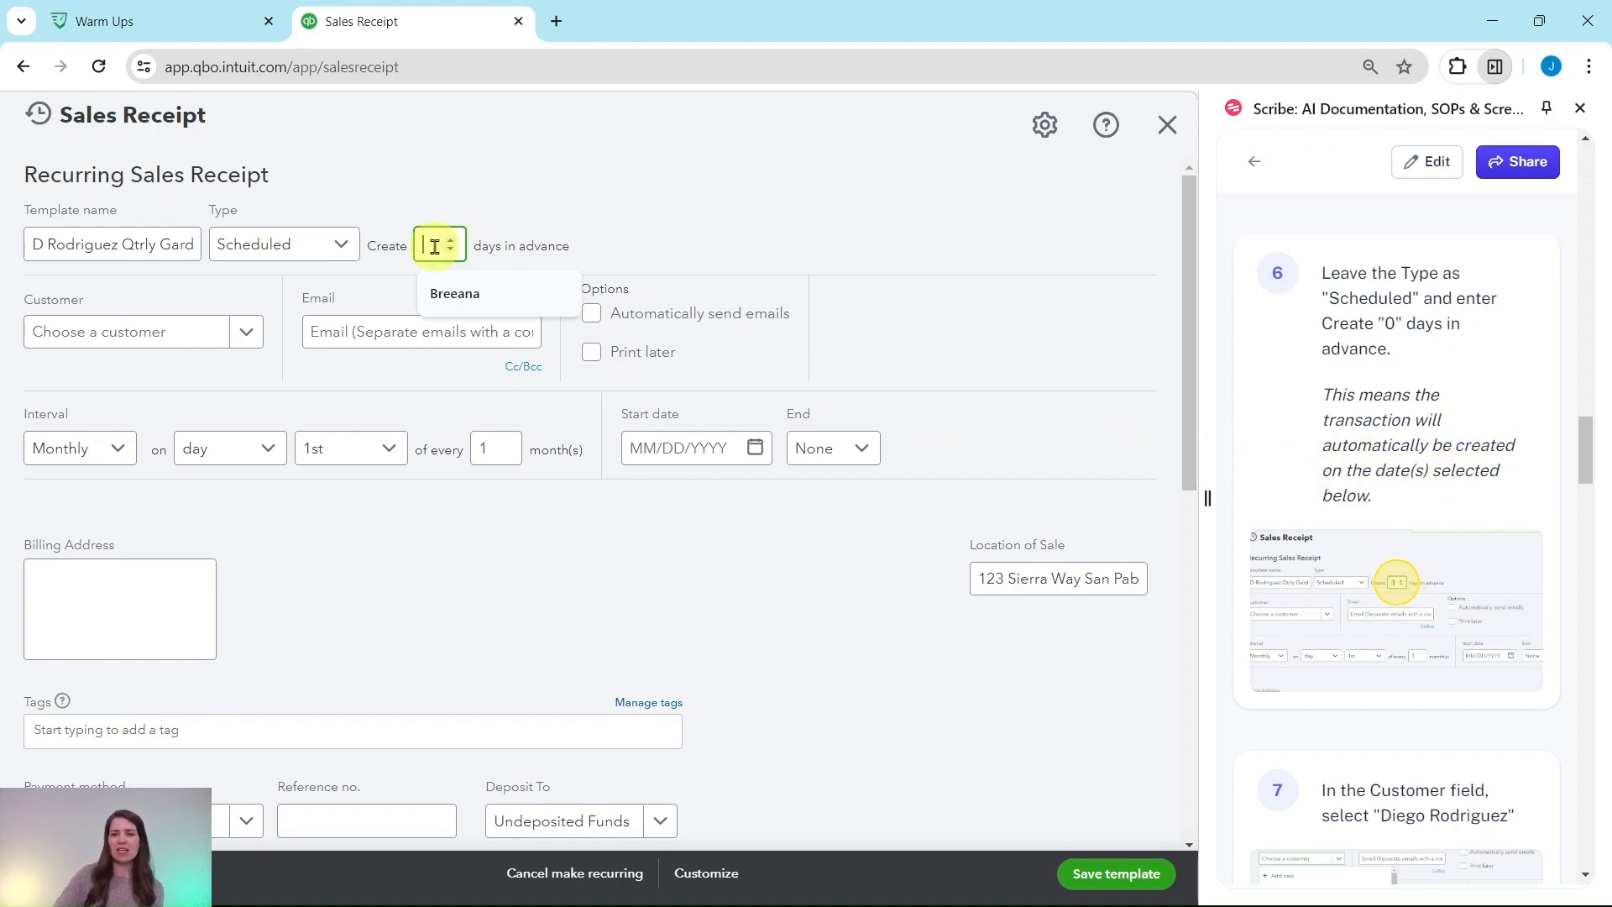
pyautogui.write('0')
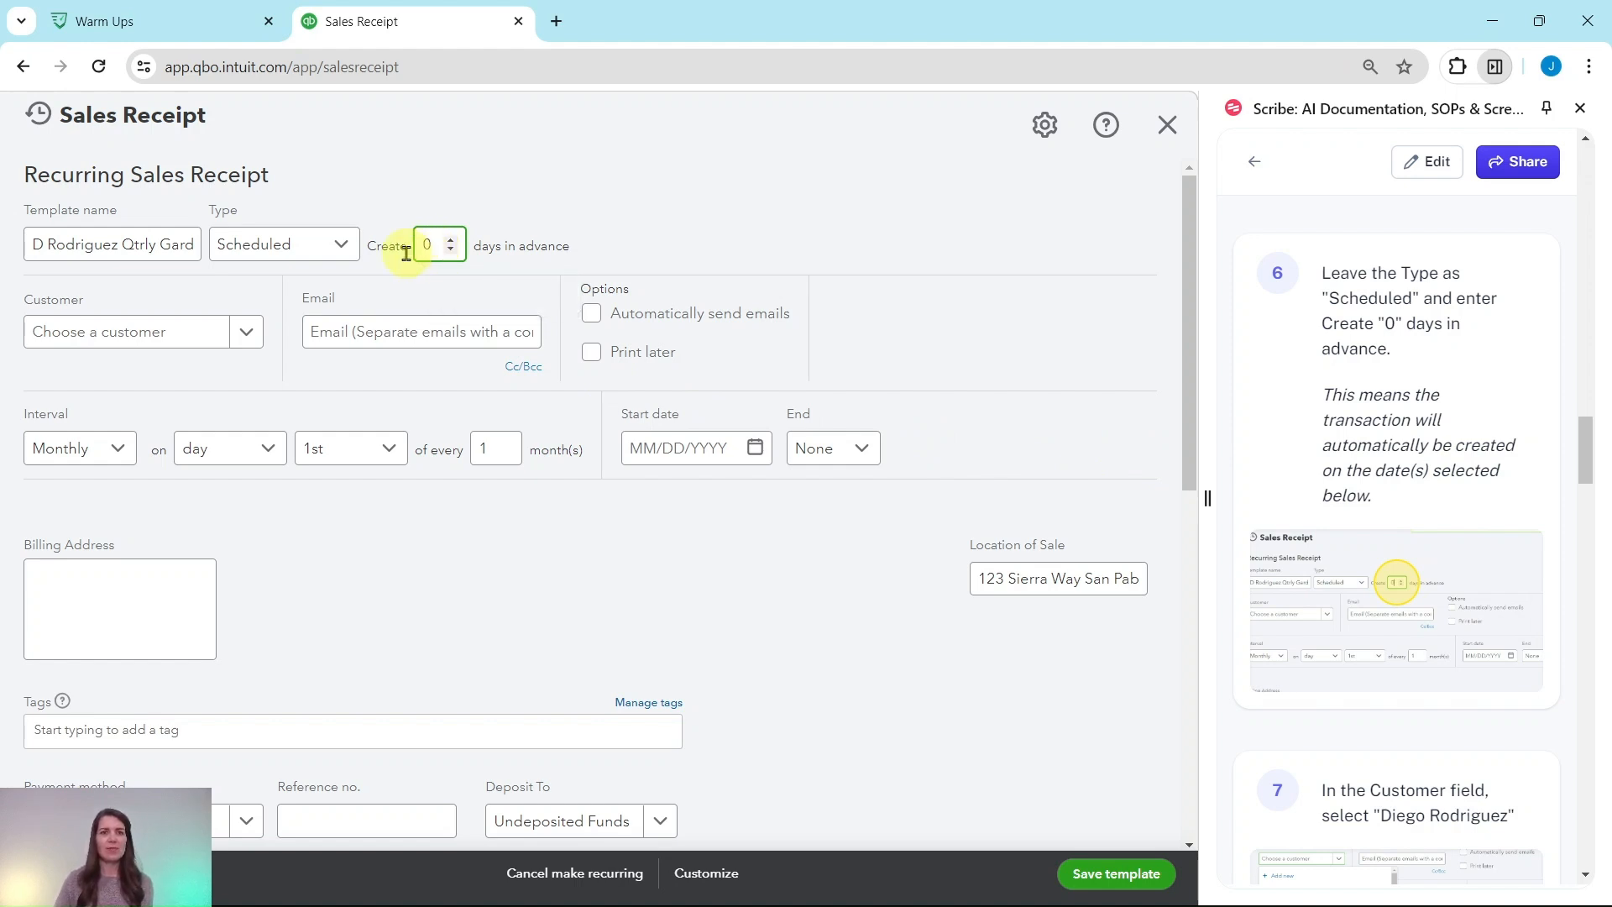
# Select the scenario's gardening client as the customer
pyautogui.scroll(-6, 1394, 319)
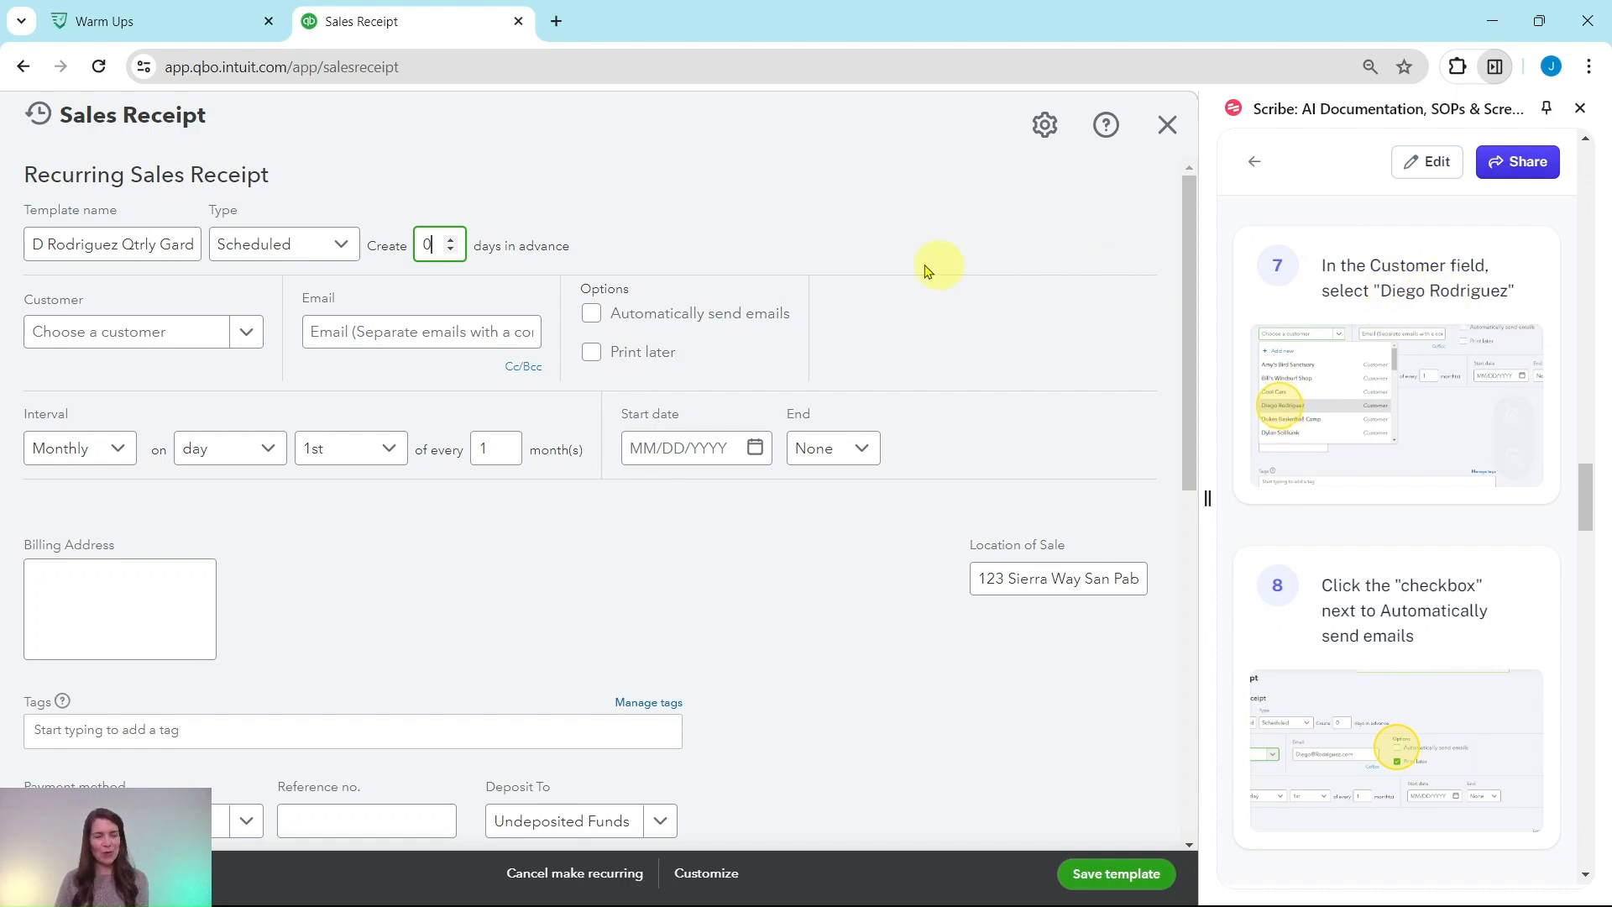
pyautogui.click(250, 340)
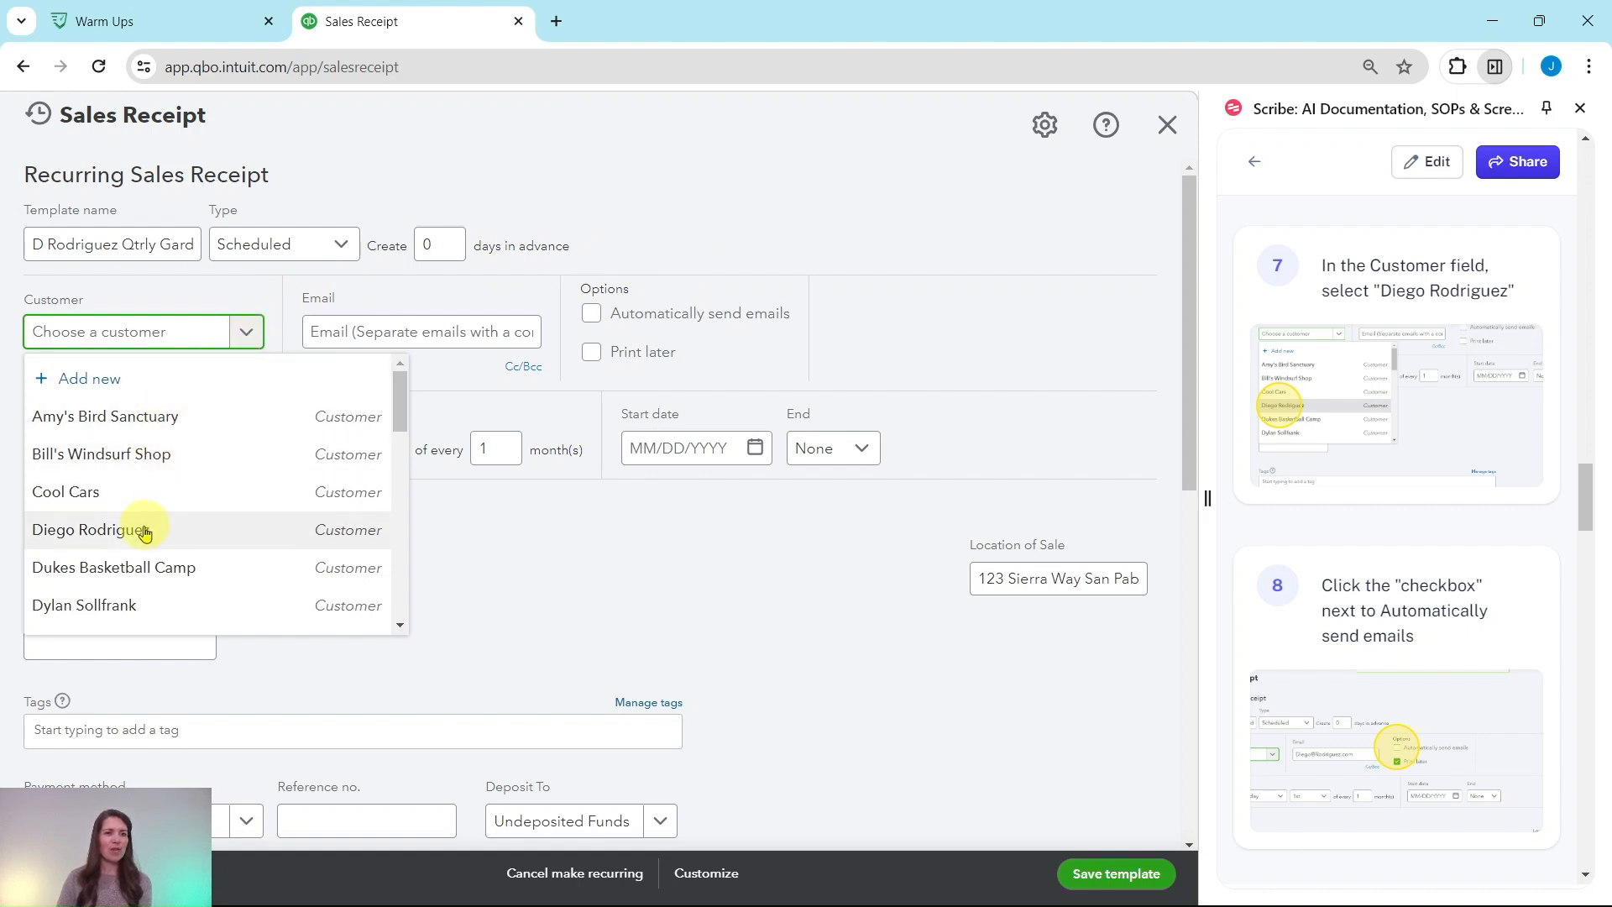
pyautogui.click(58, 539)
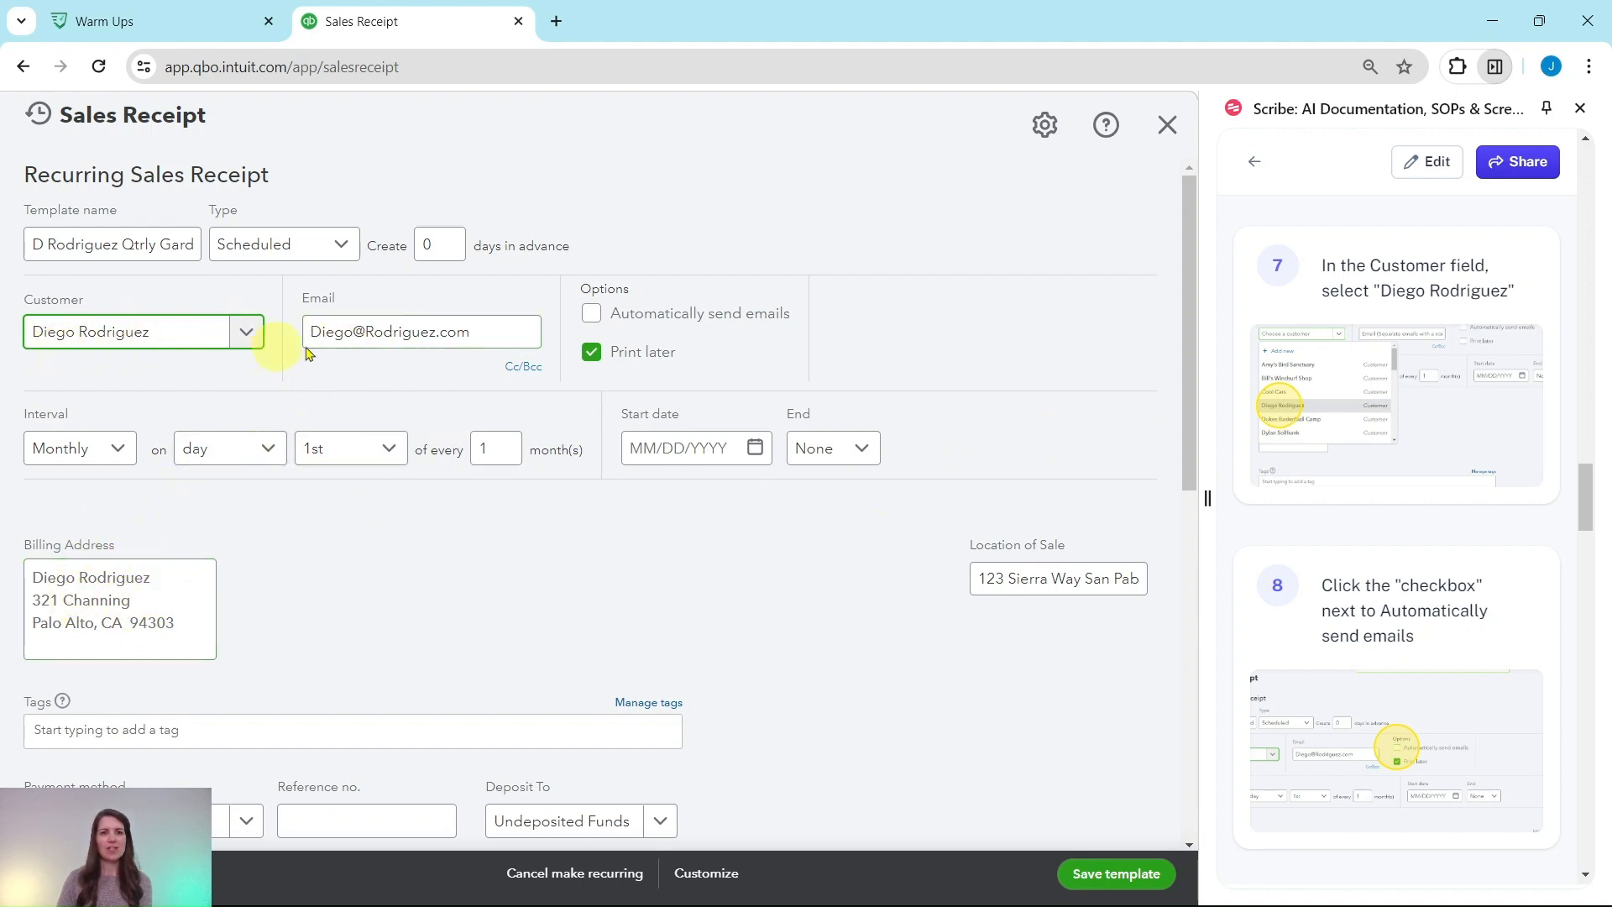
# Turn on the option to automatically send emails
pyautogui.scroll(-1, 1345, 420)
pyautogui.scroll(-2, 1345, 418)
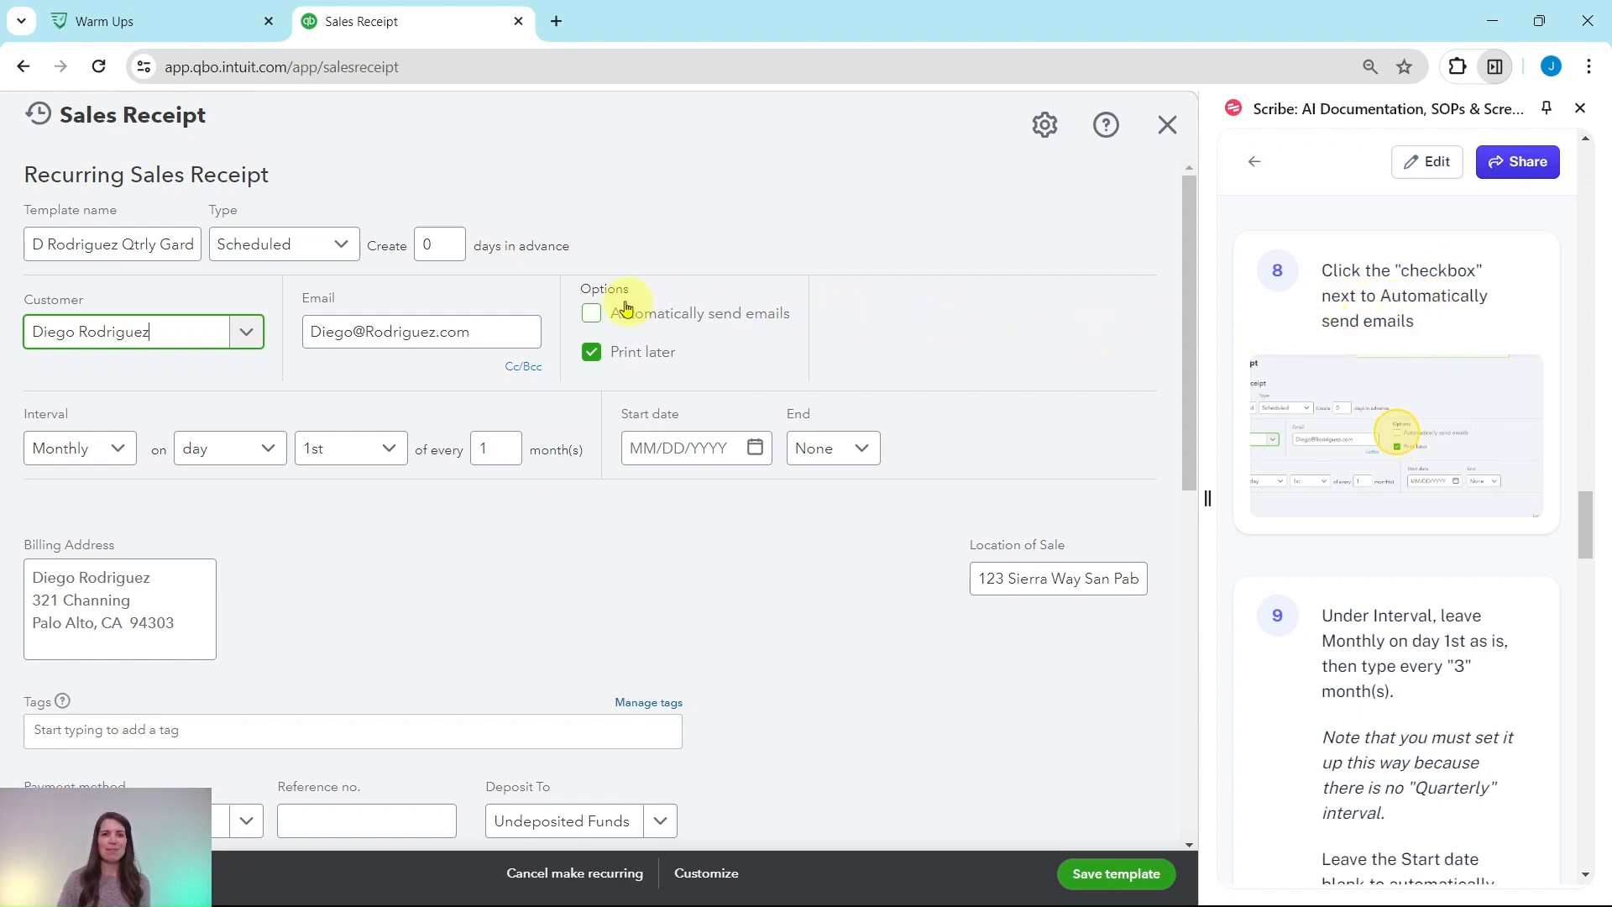
pyautogui.click(591, 314)
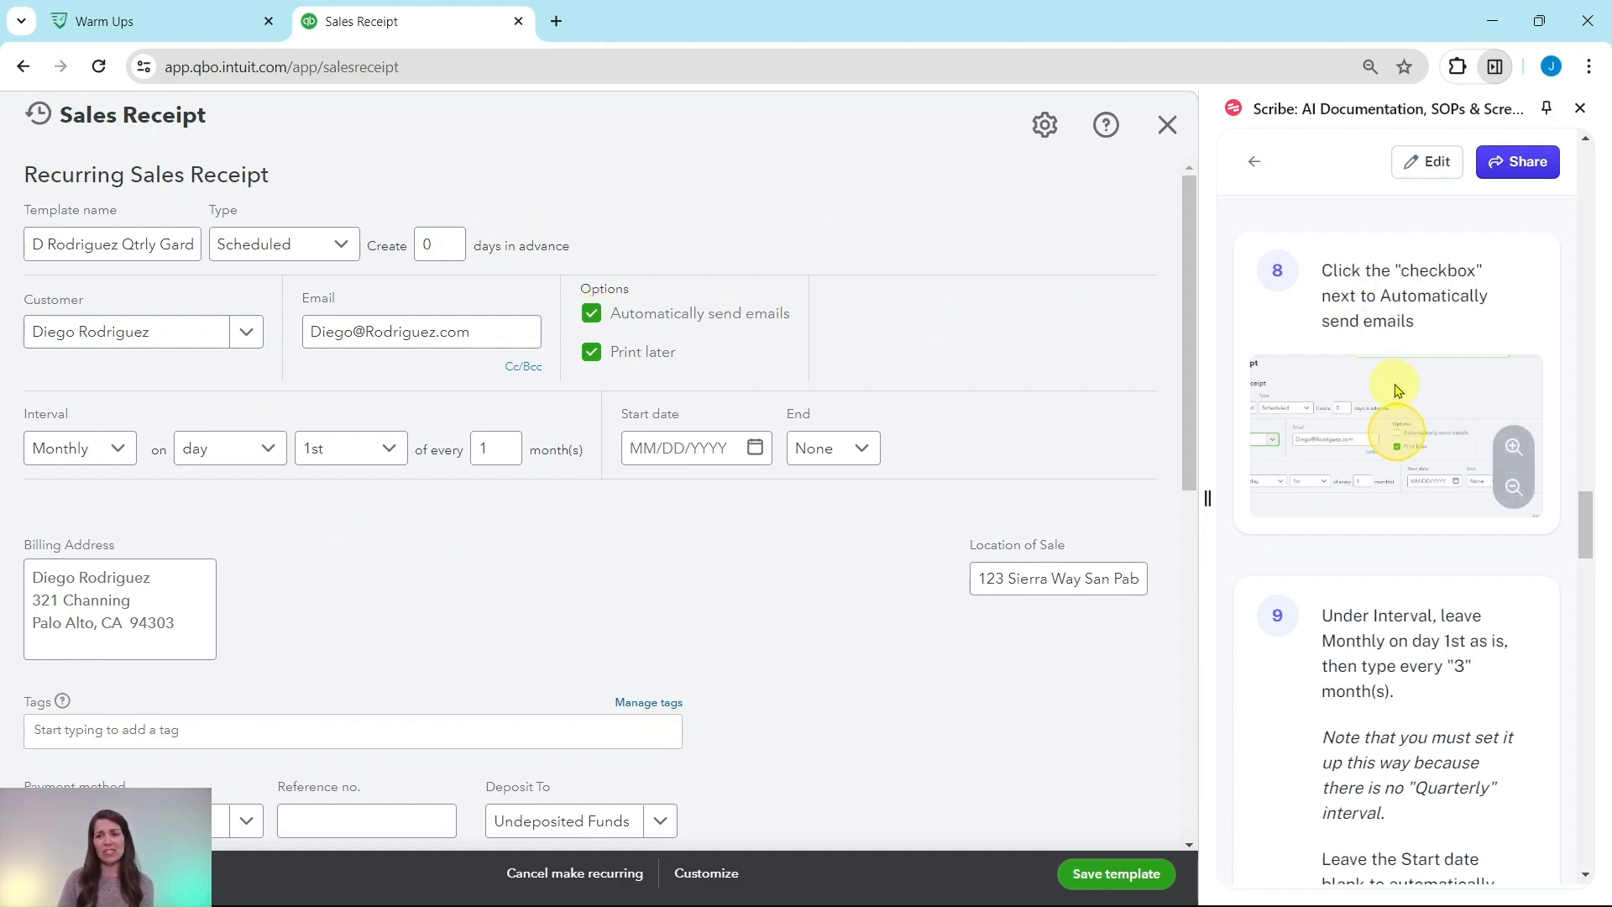
# Set the interval to monthly on the 1st of every 3 months
pyautogui.scroll(-4, 1398, 391)
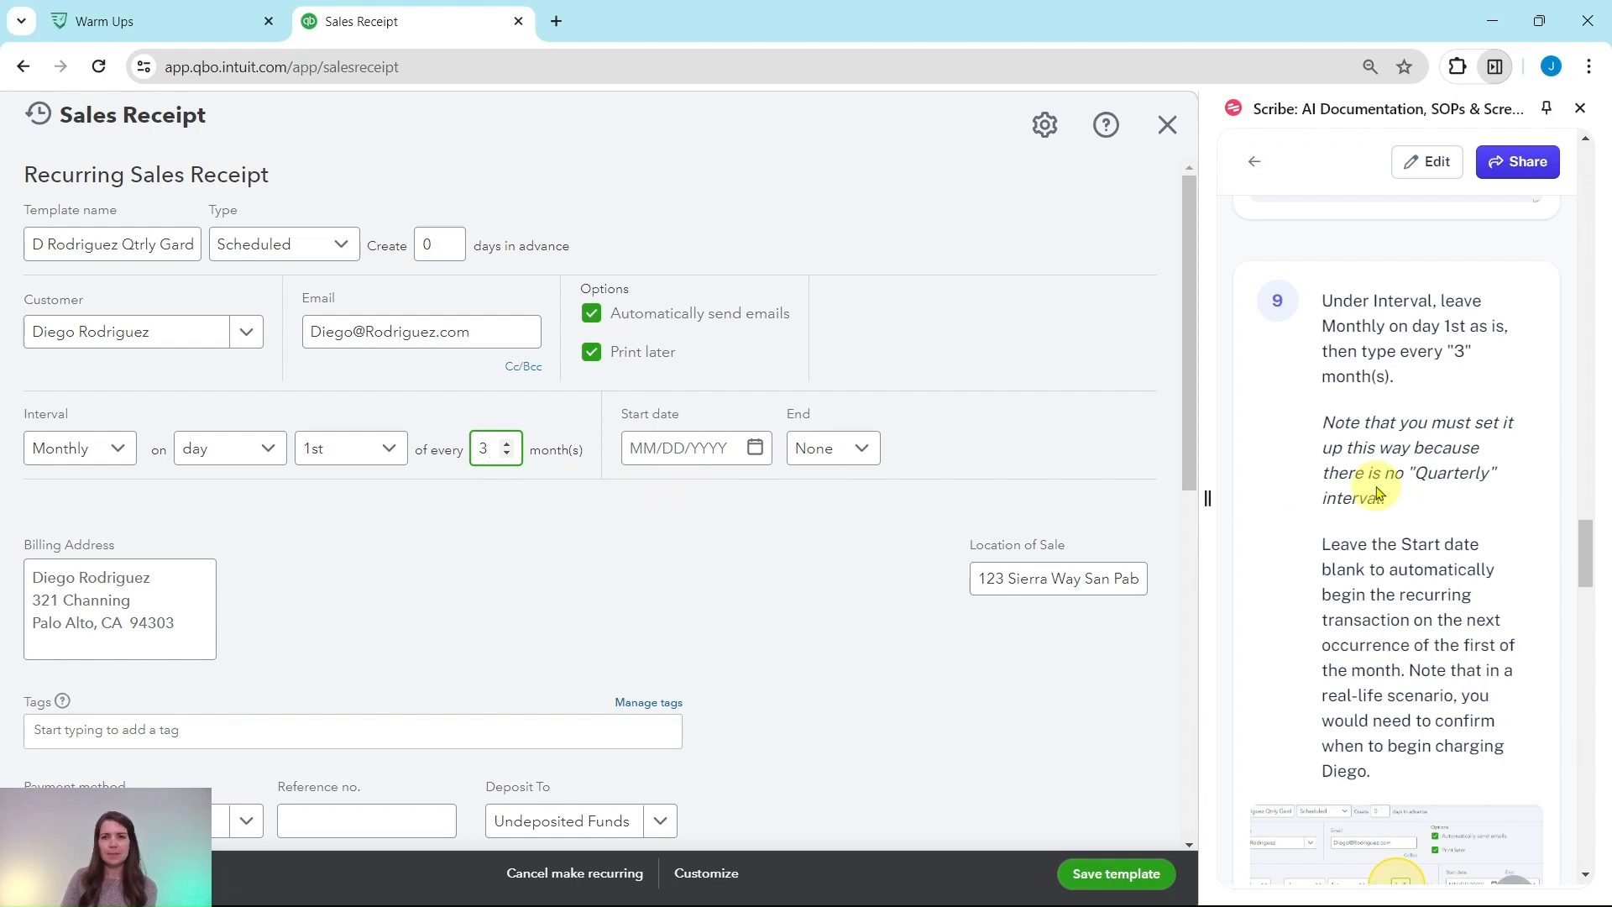
pyautogui.scroll(-4, 1379, 461)
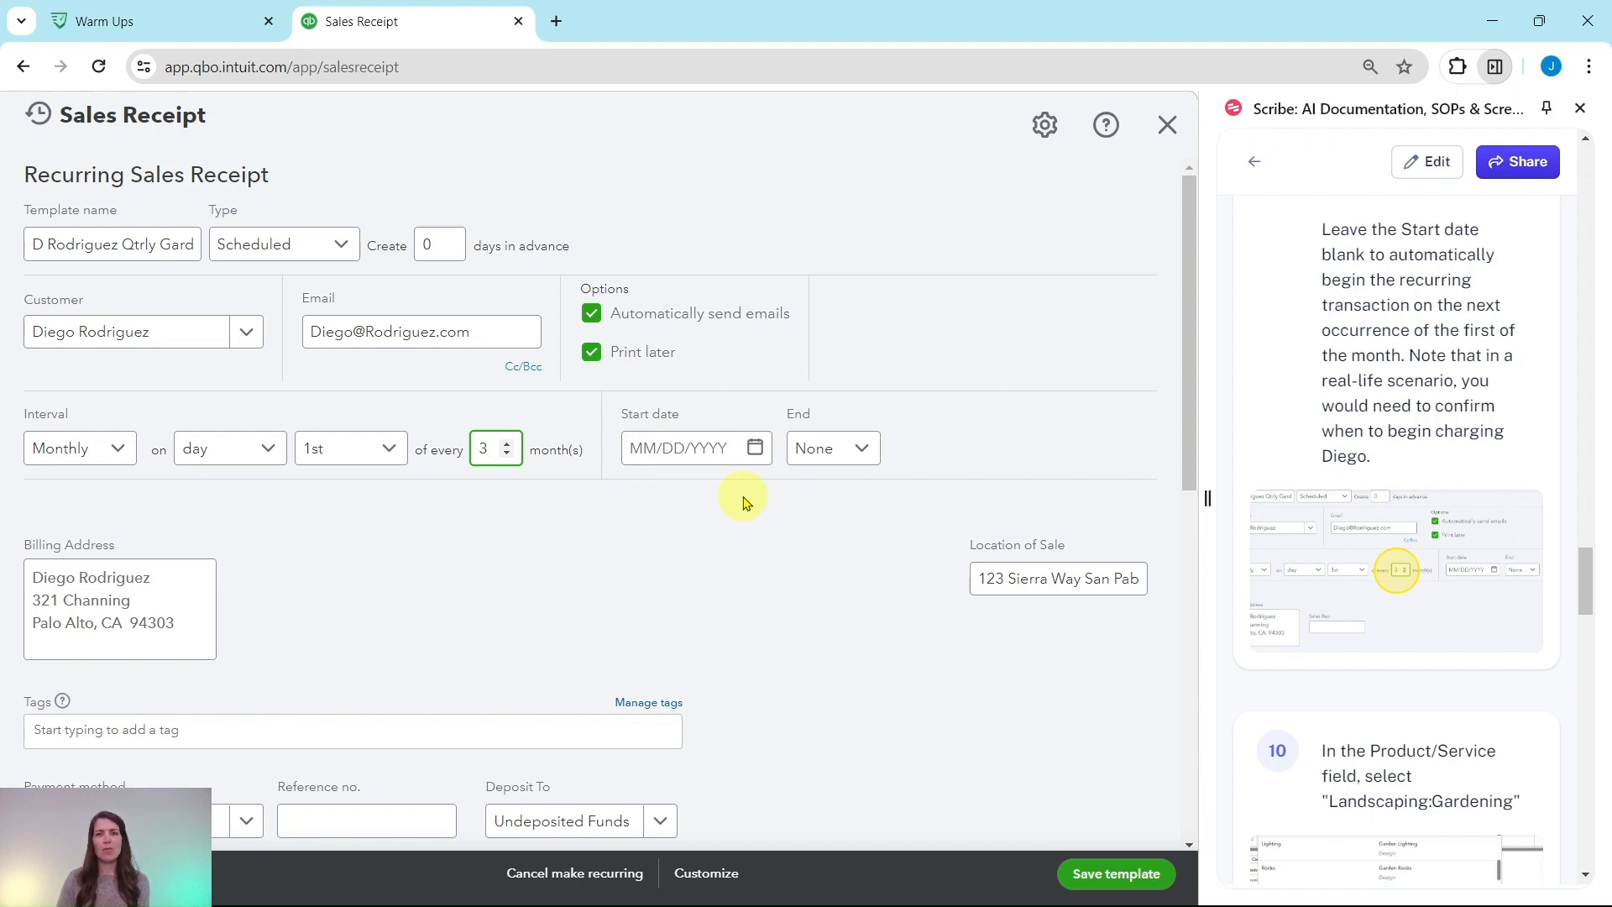
pyautogui.scroll(-4, 1403, 431)
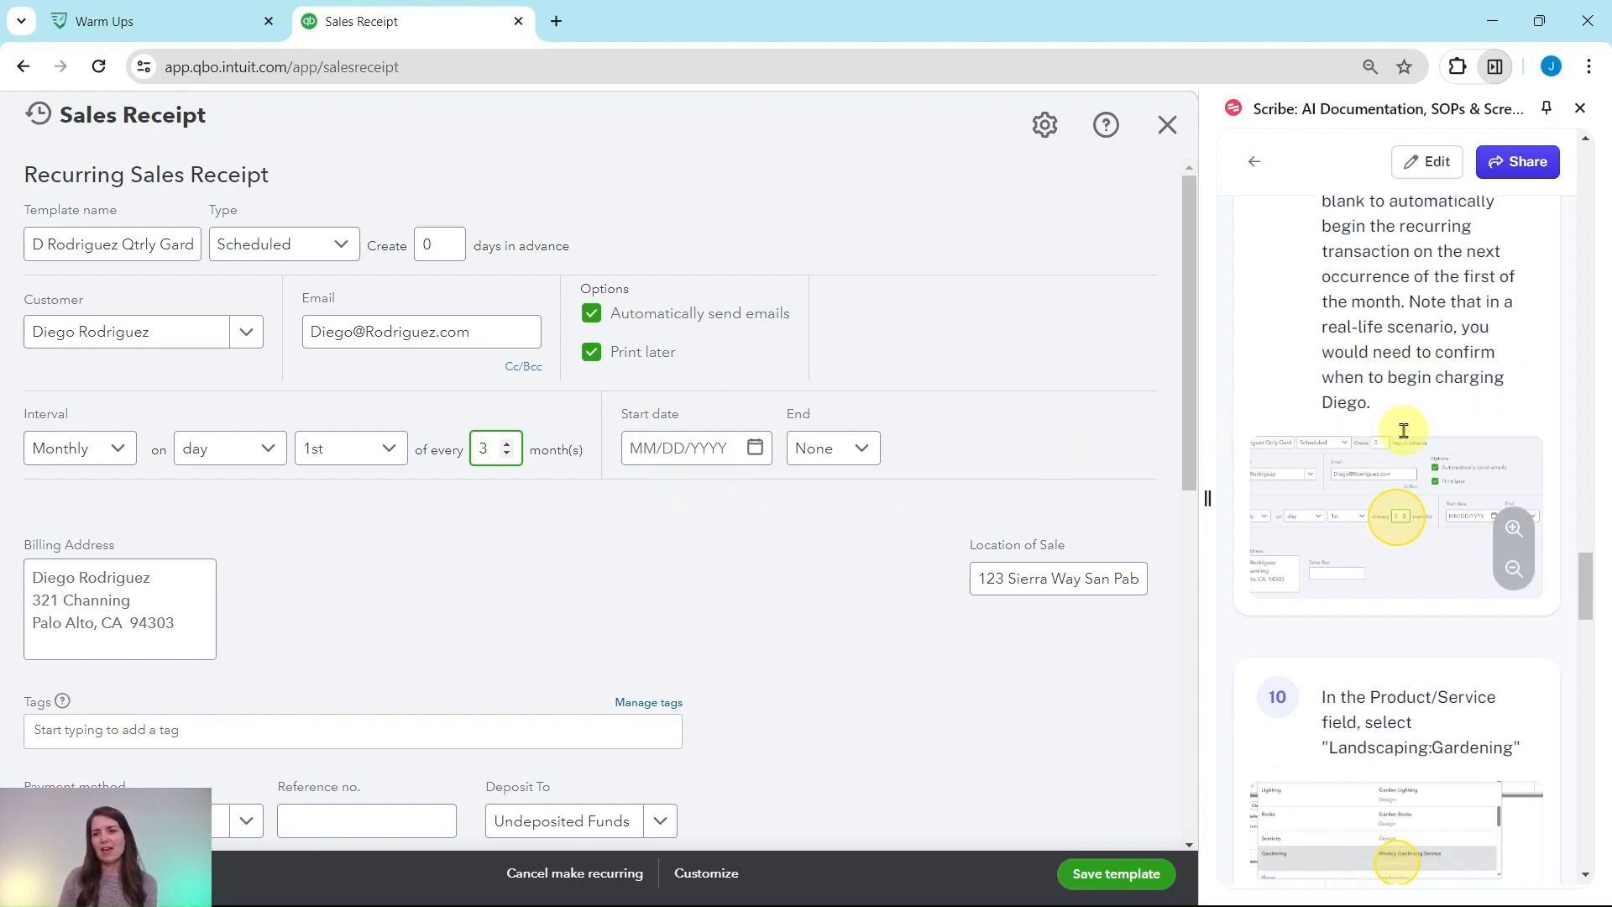
# Select Landscaping:Gardening as the product/service on the first line of the receipt
pyautogui.scroll(-1, 1403, 431)
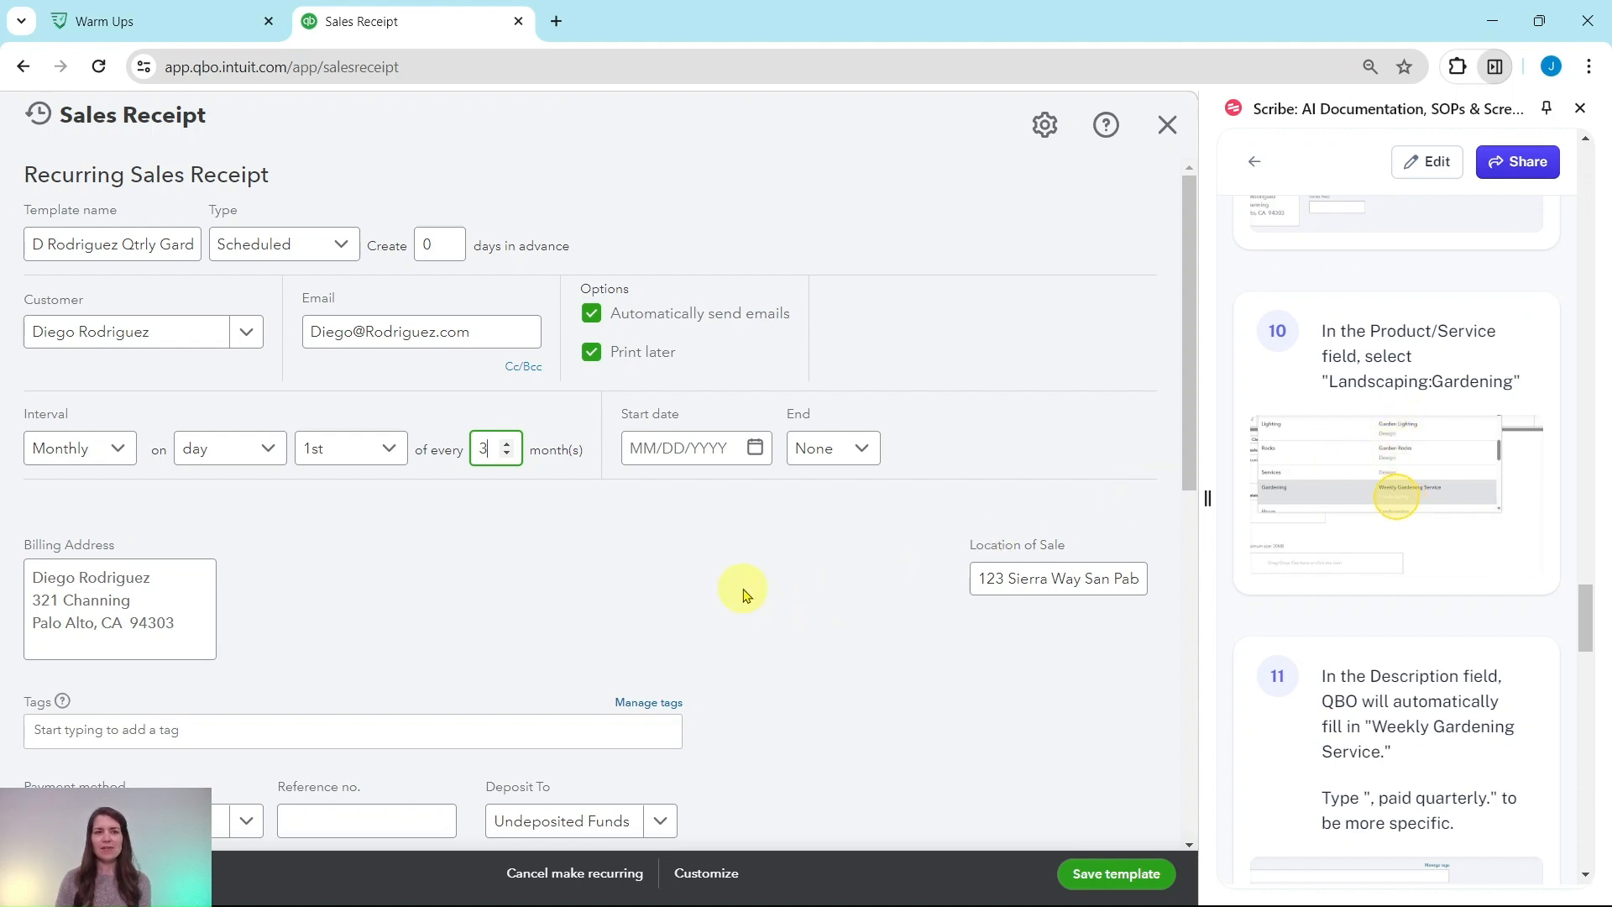
pyautogui.scroll(-7, 797, 524)
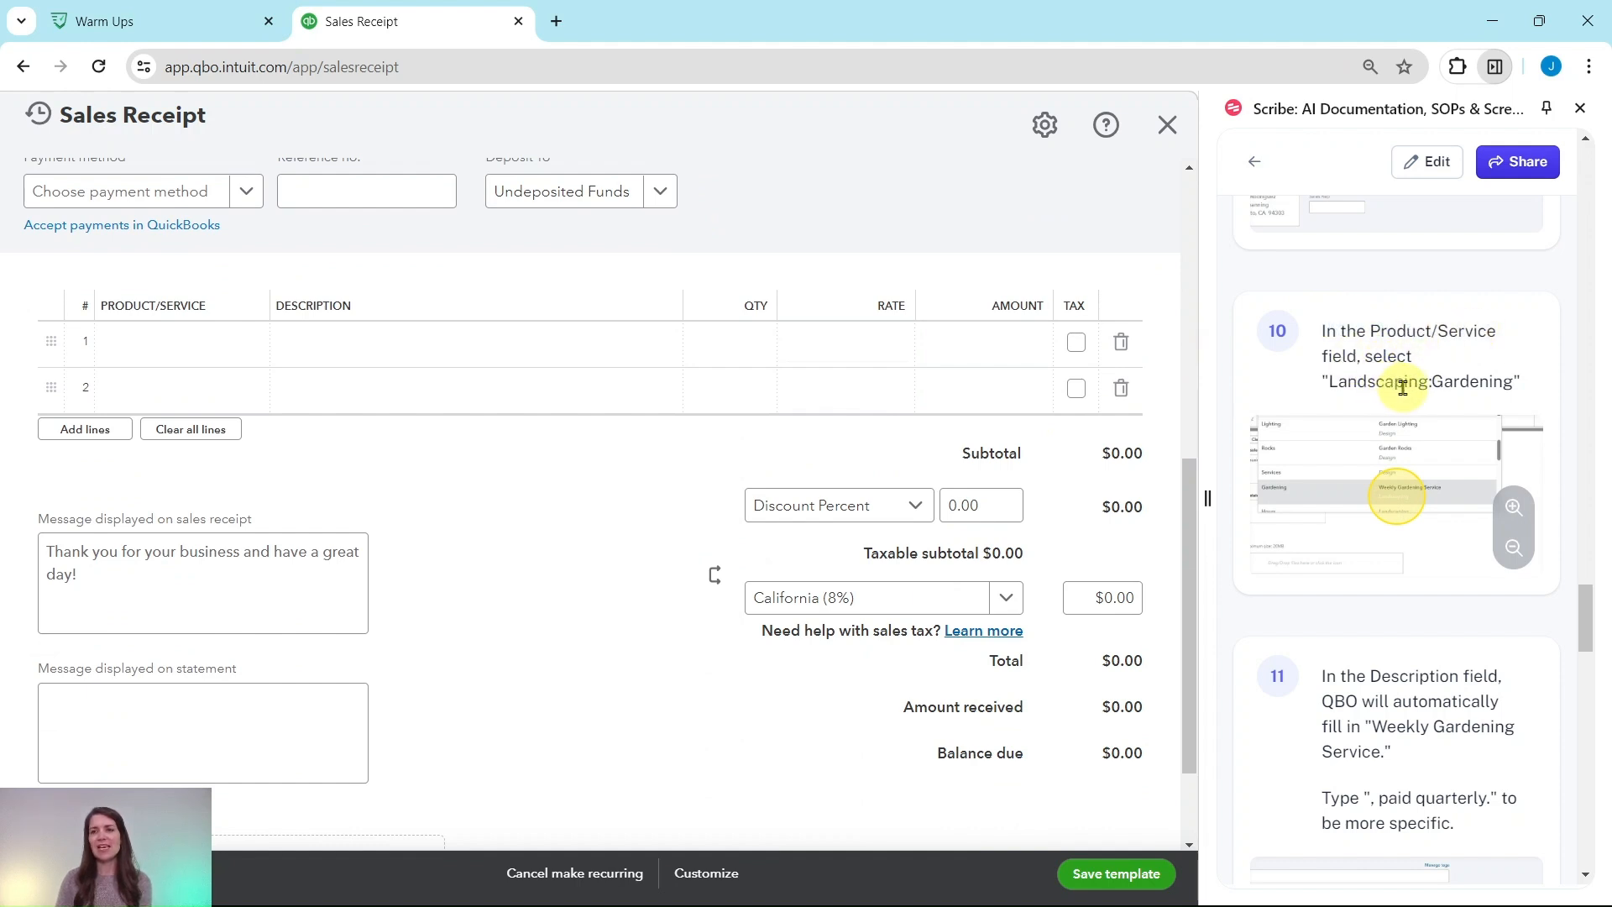
pyautogui.click(799, 342)
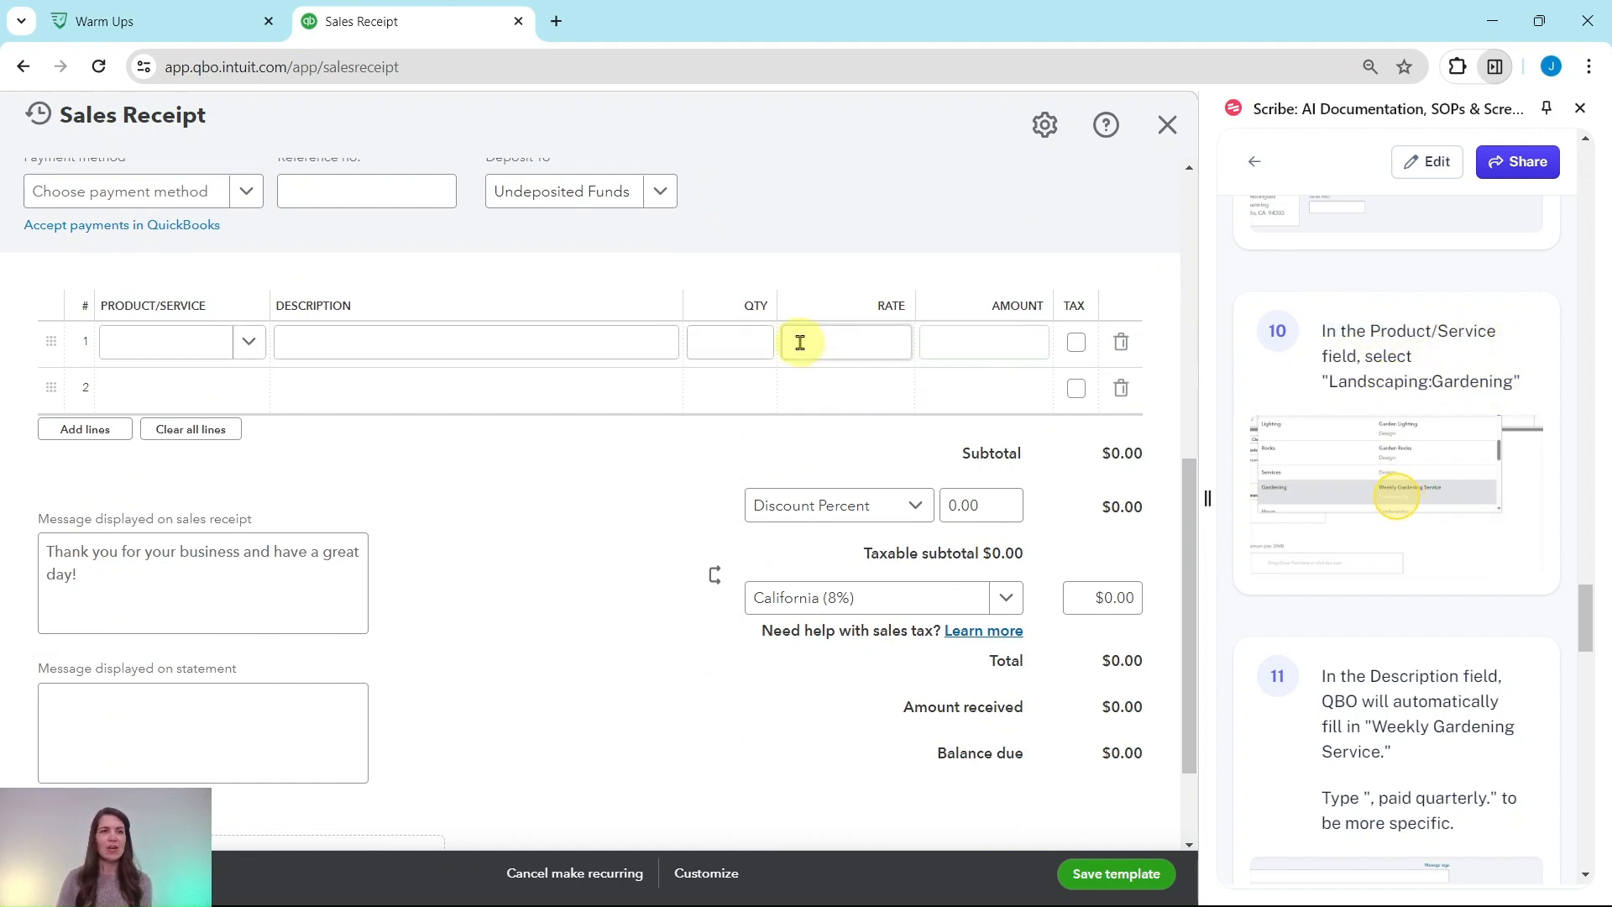
pyautogui.click(249, 345)
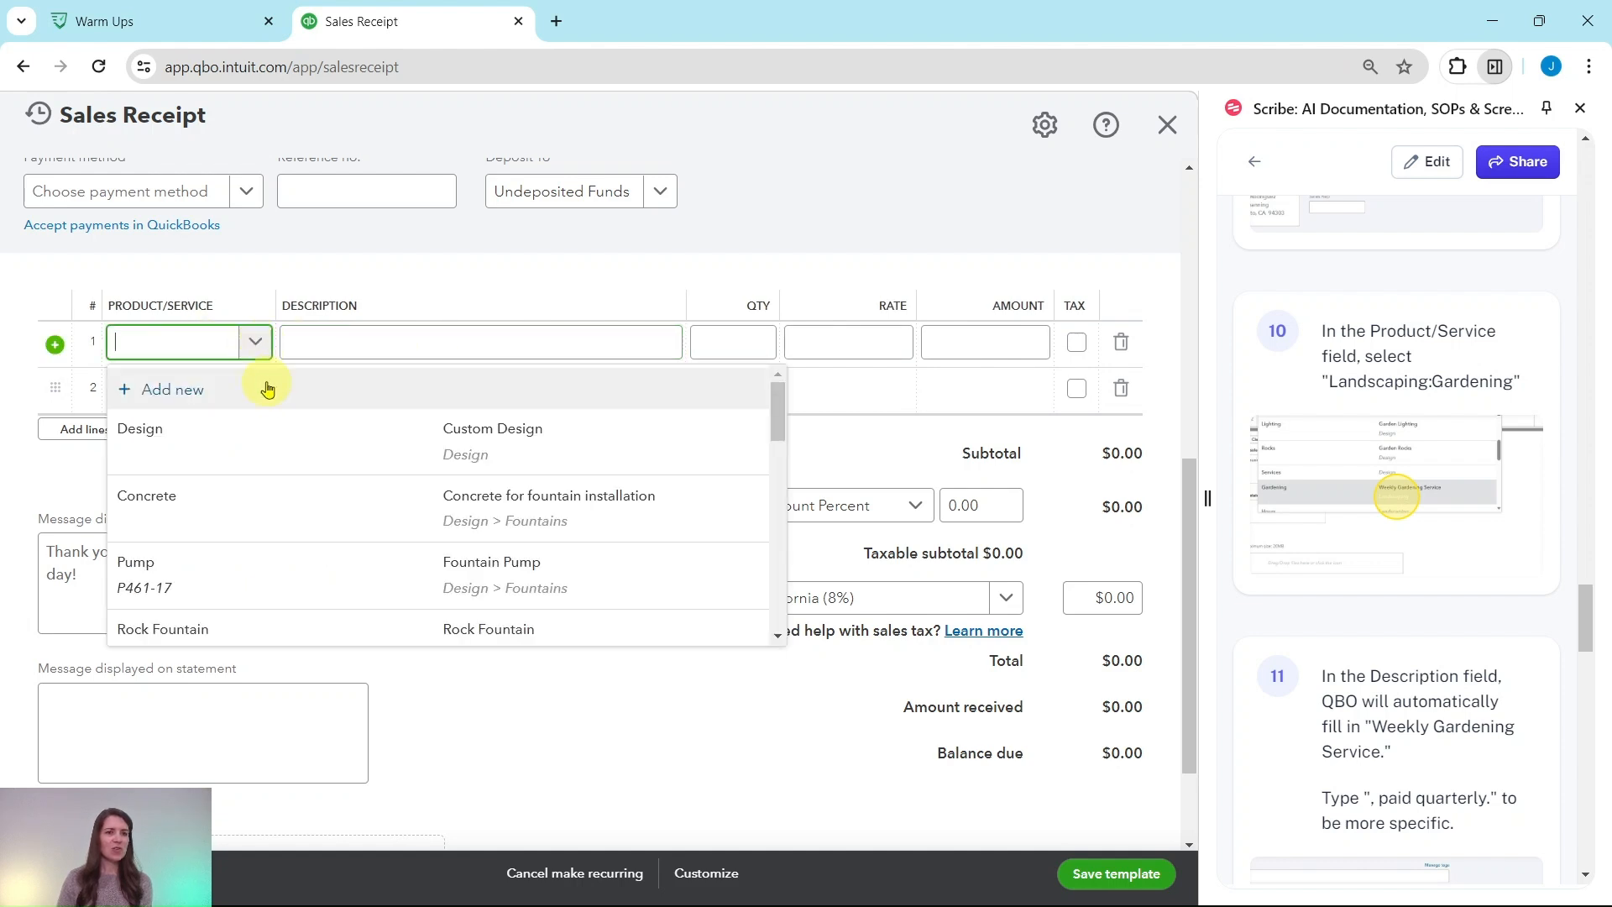
pyautogui.scroll(-3, 268, 430)
pyautogui.scroll(-3, 265, 430)
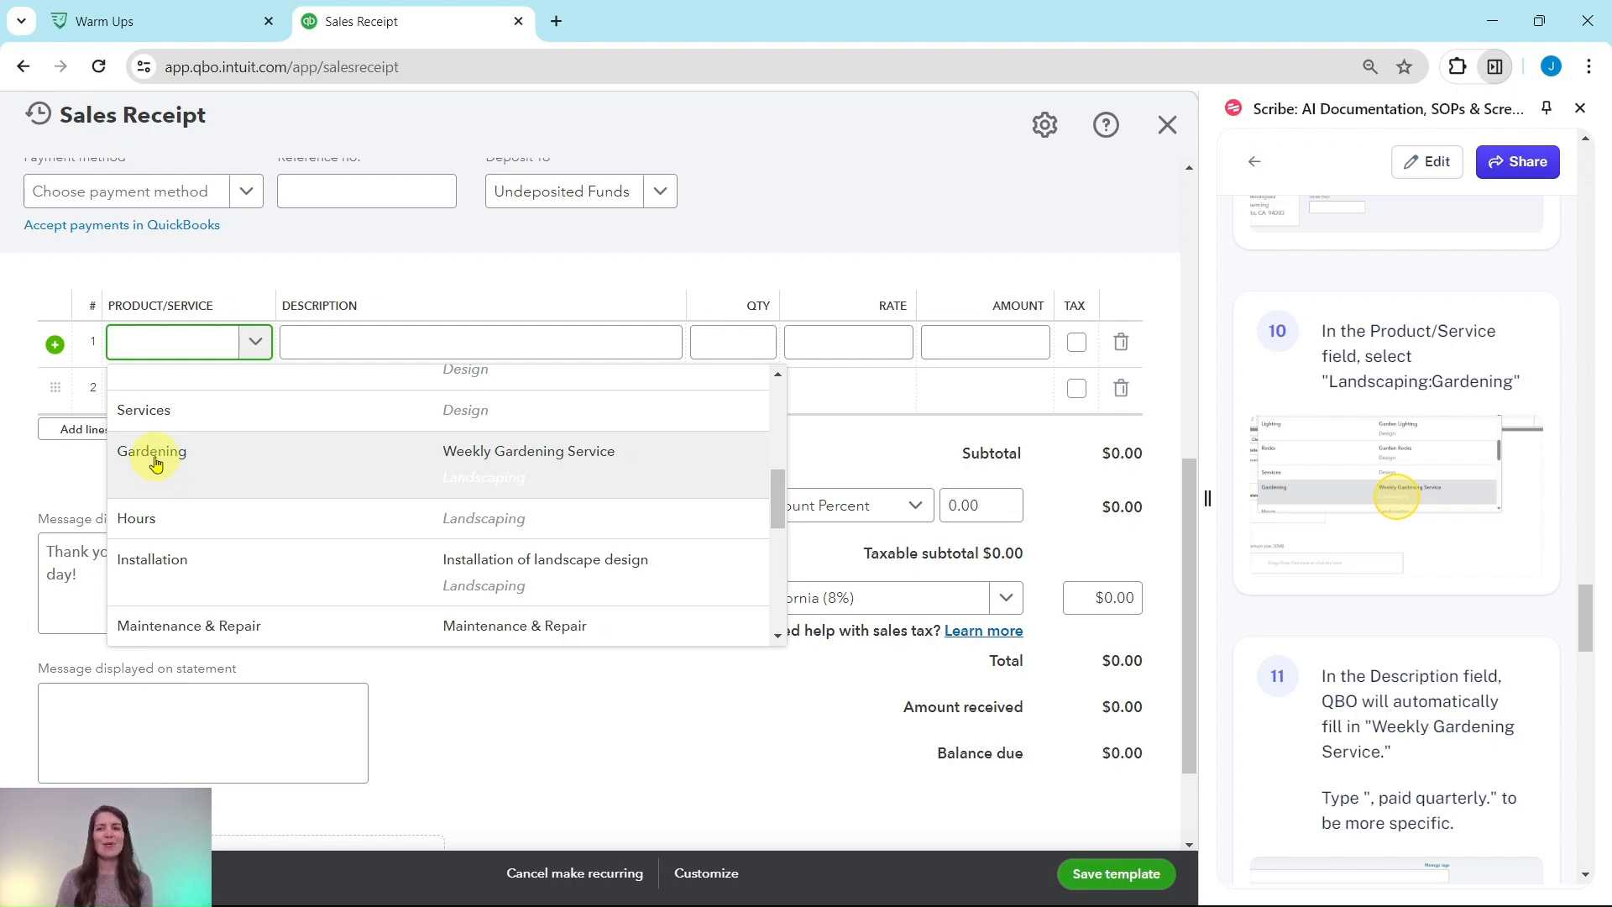
pyautogui.click(155, 462)
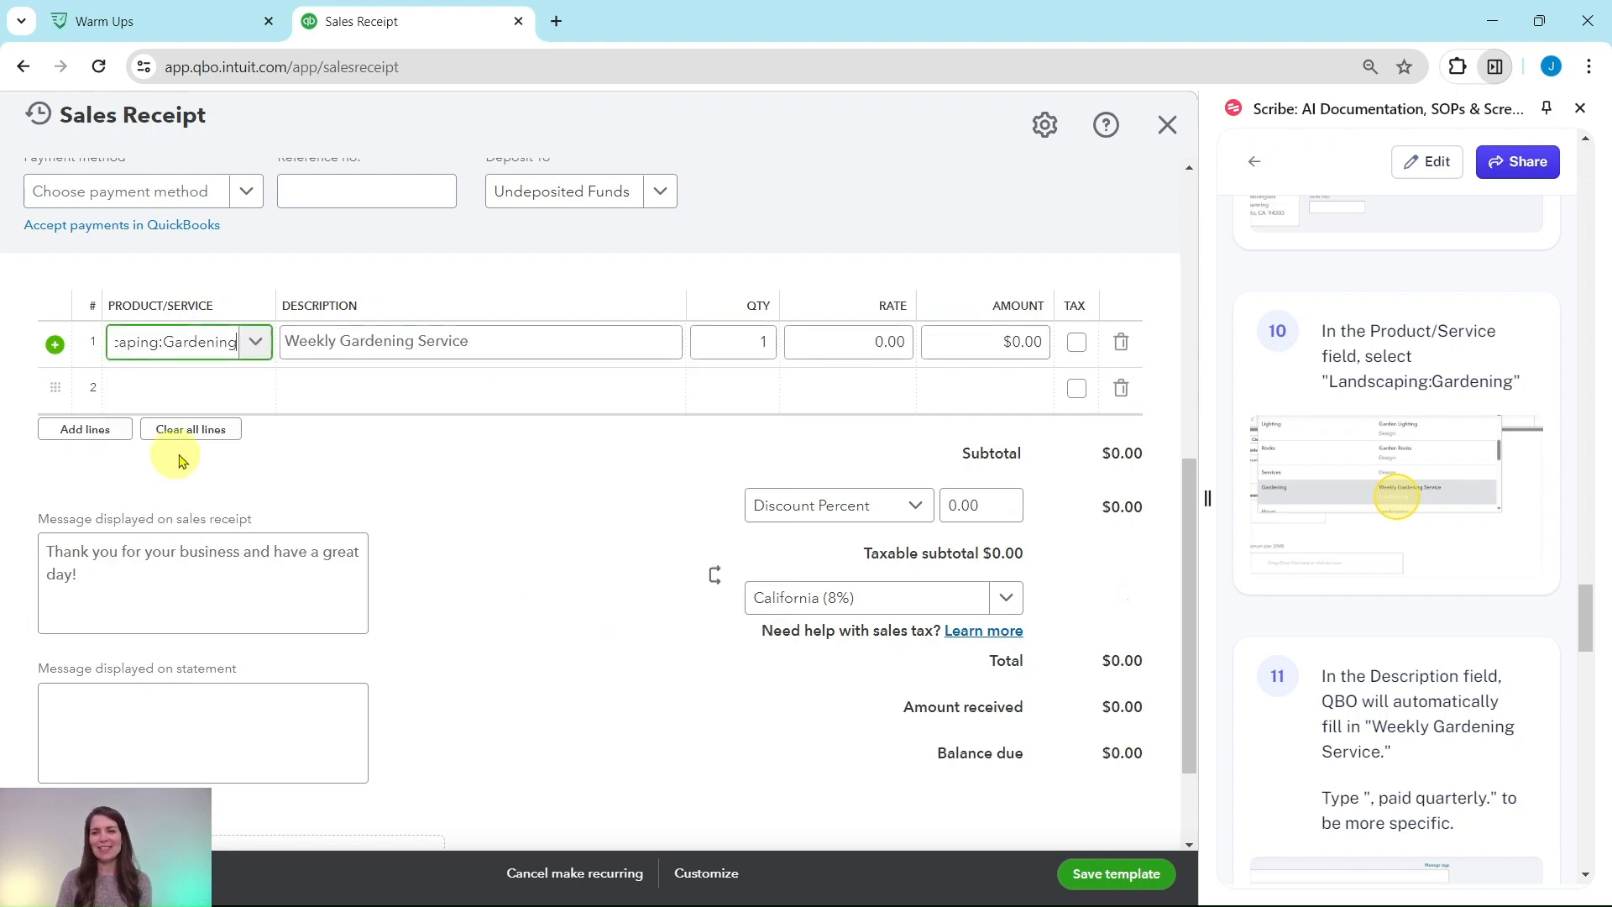
# Append ", paid quarterly" to the first line's description so it reads Weekly Gardening Service, paid quarterly
pyautogui.scroll(-3, 1361, 388)
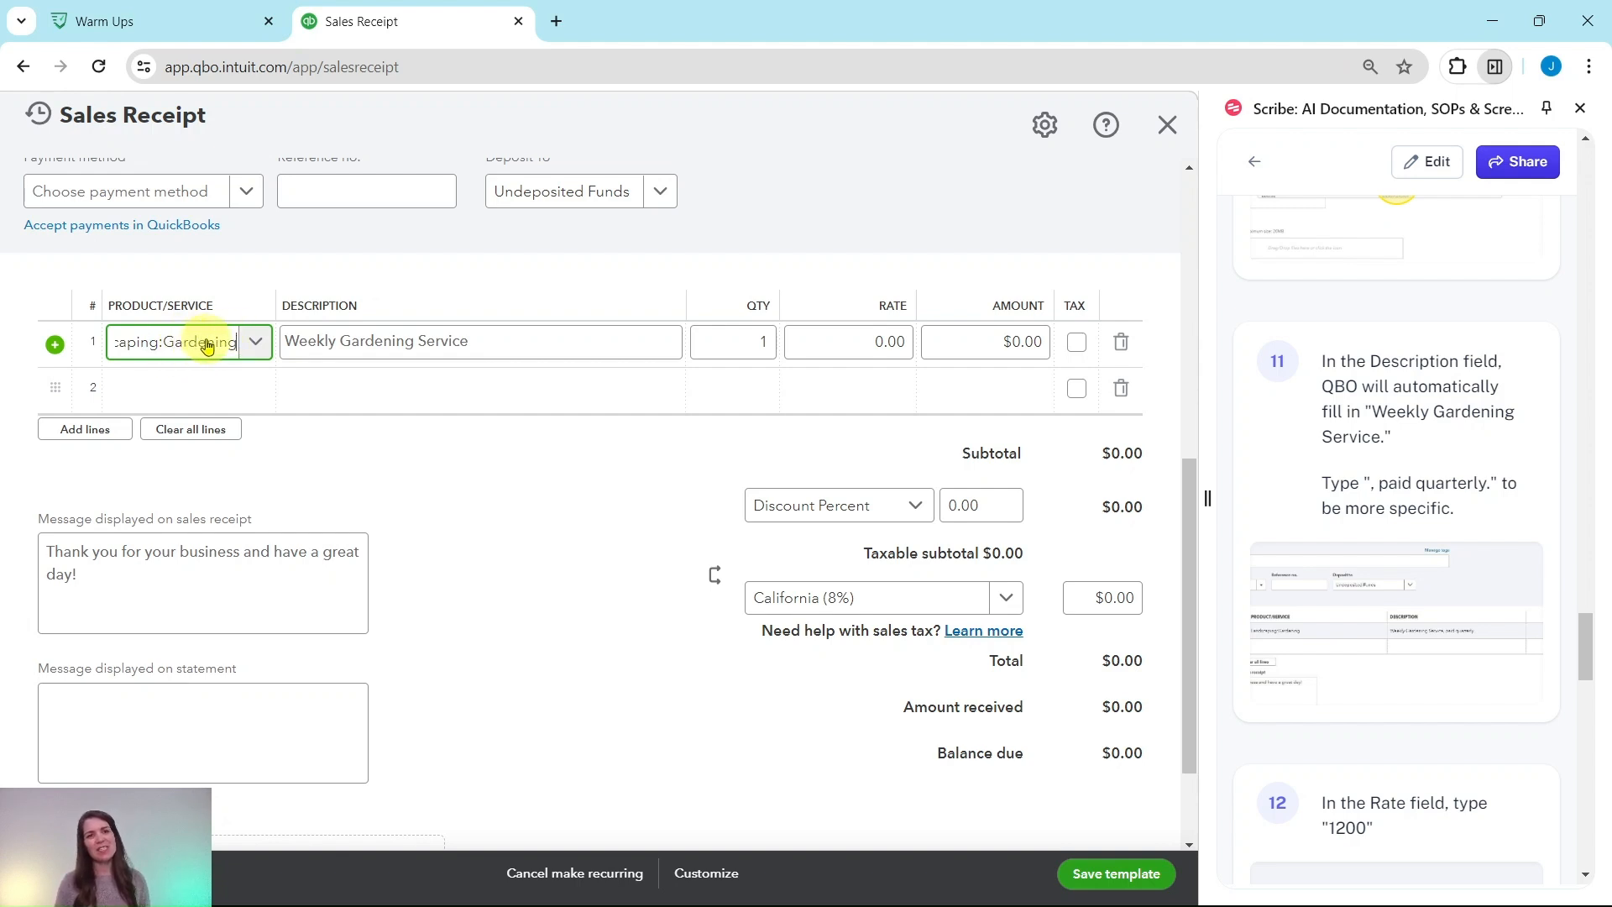
pyautogui.click(287, 342)
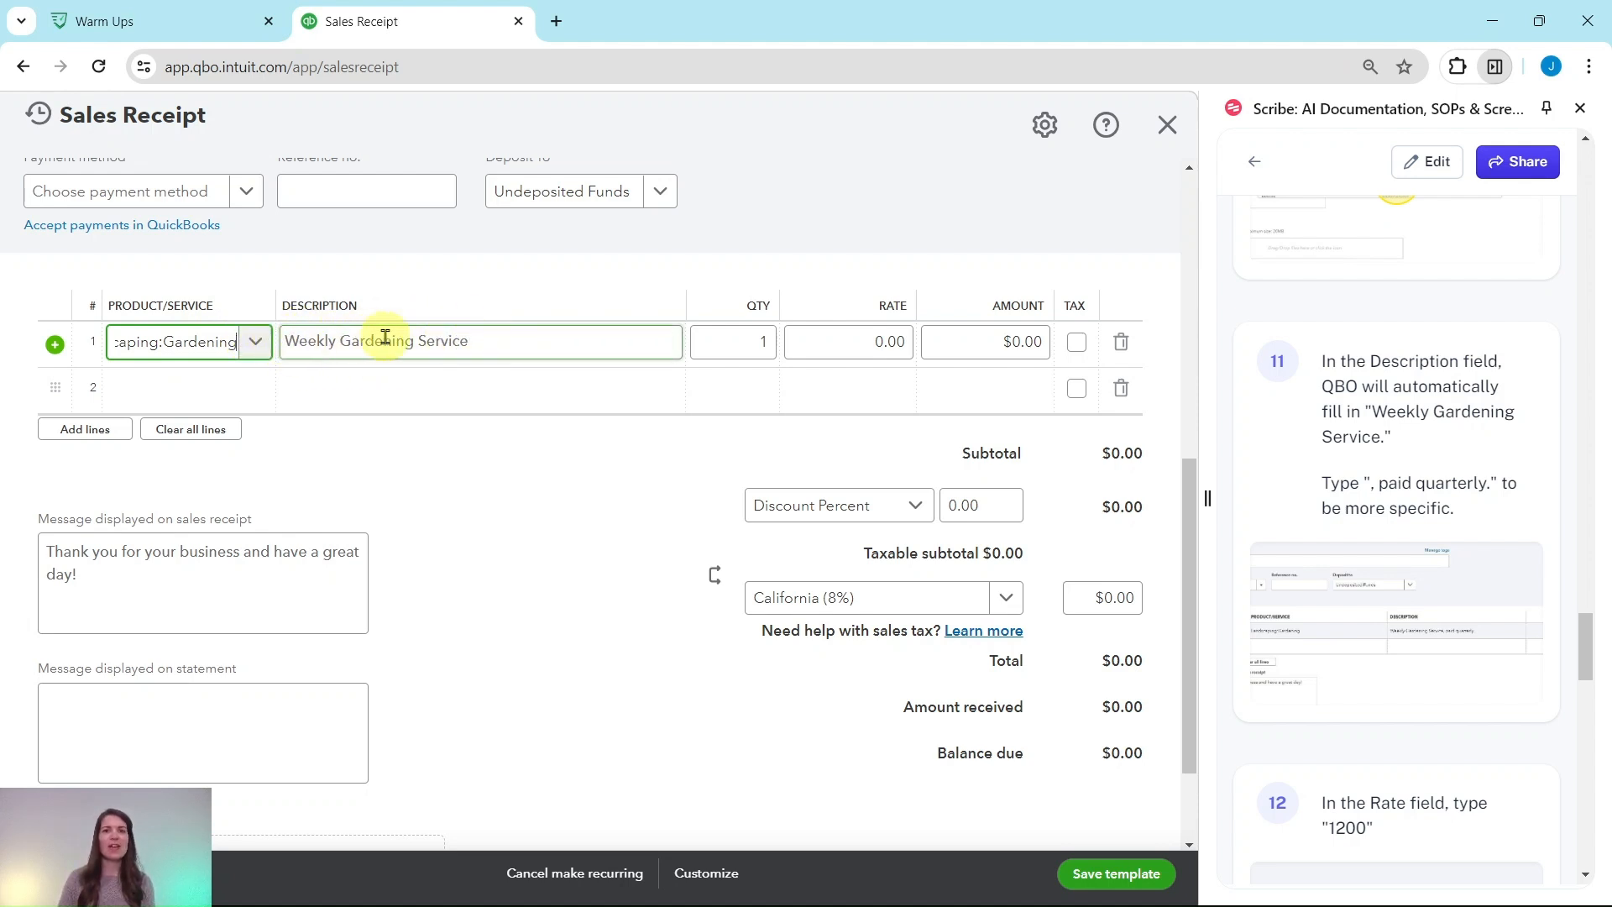
pyautogui.click(798, 331)
pyautogui.click(540, 340)
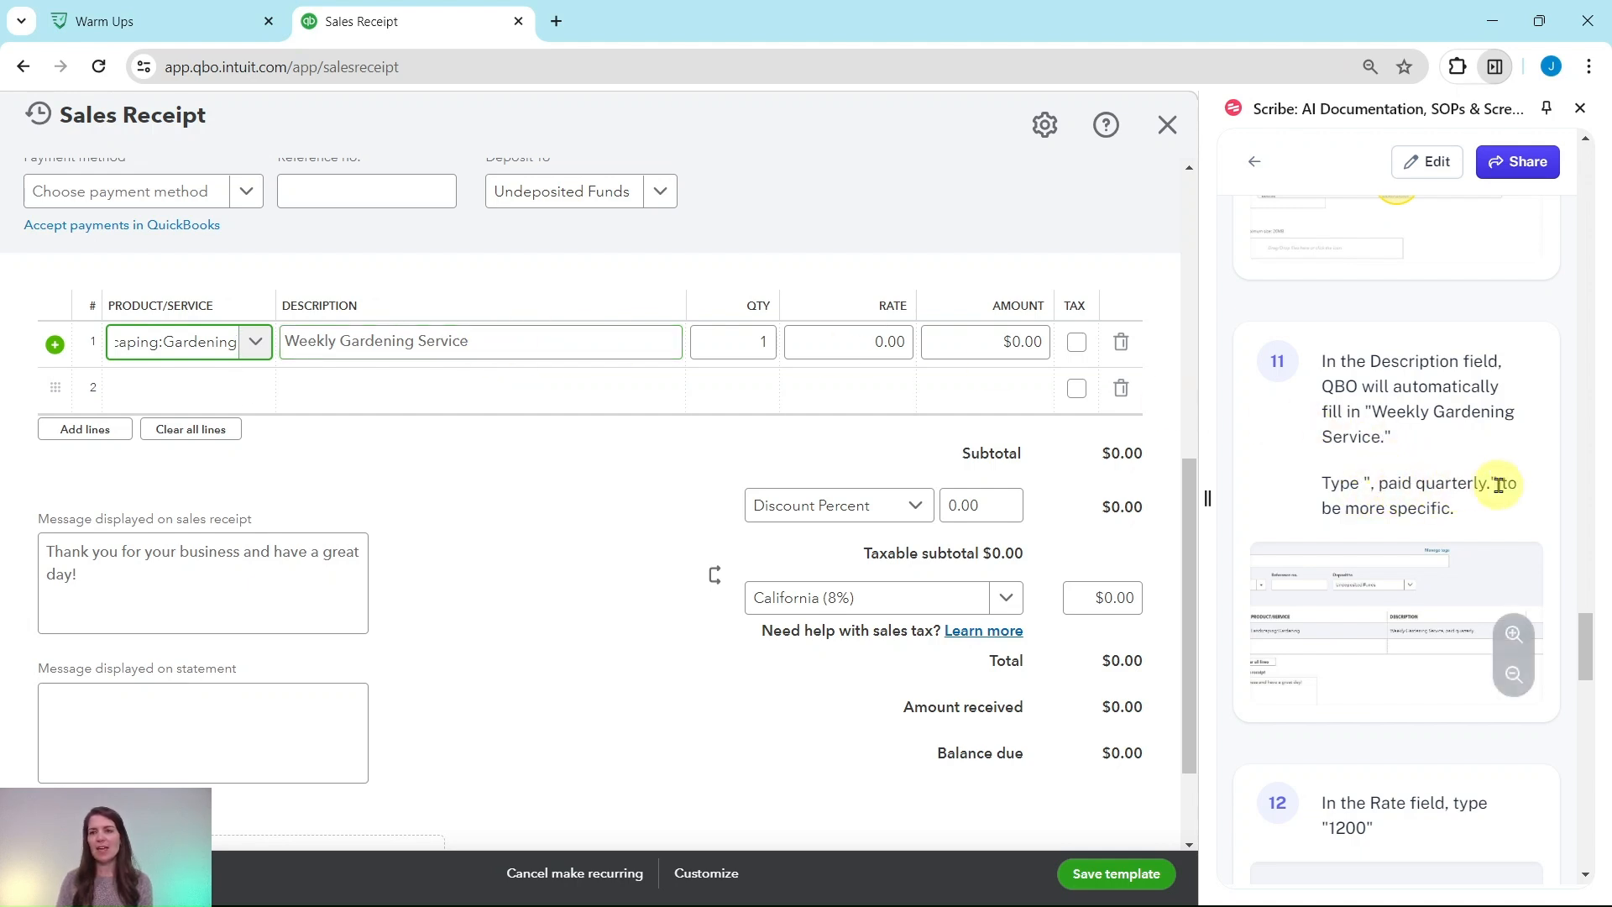
pyautogui.click(490, 341)
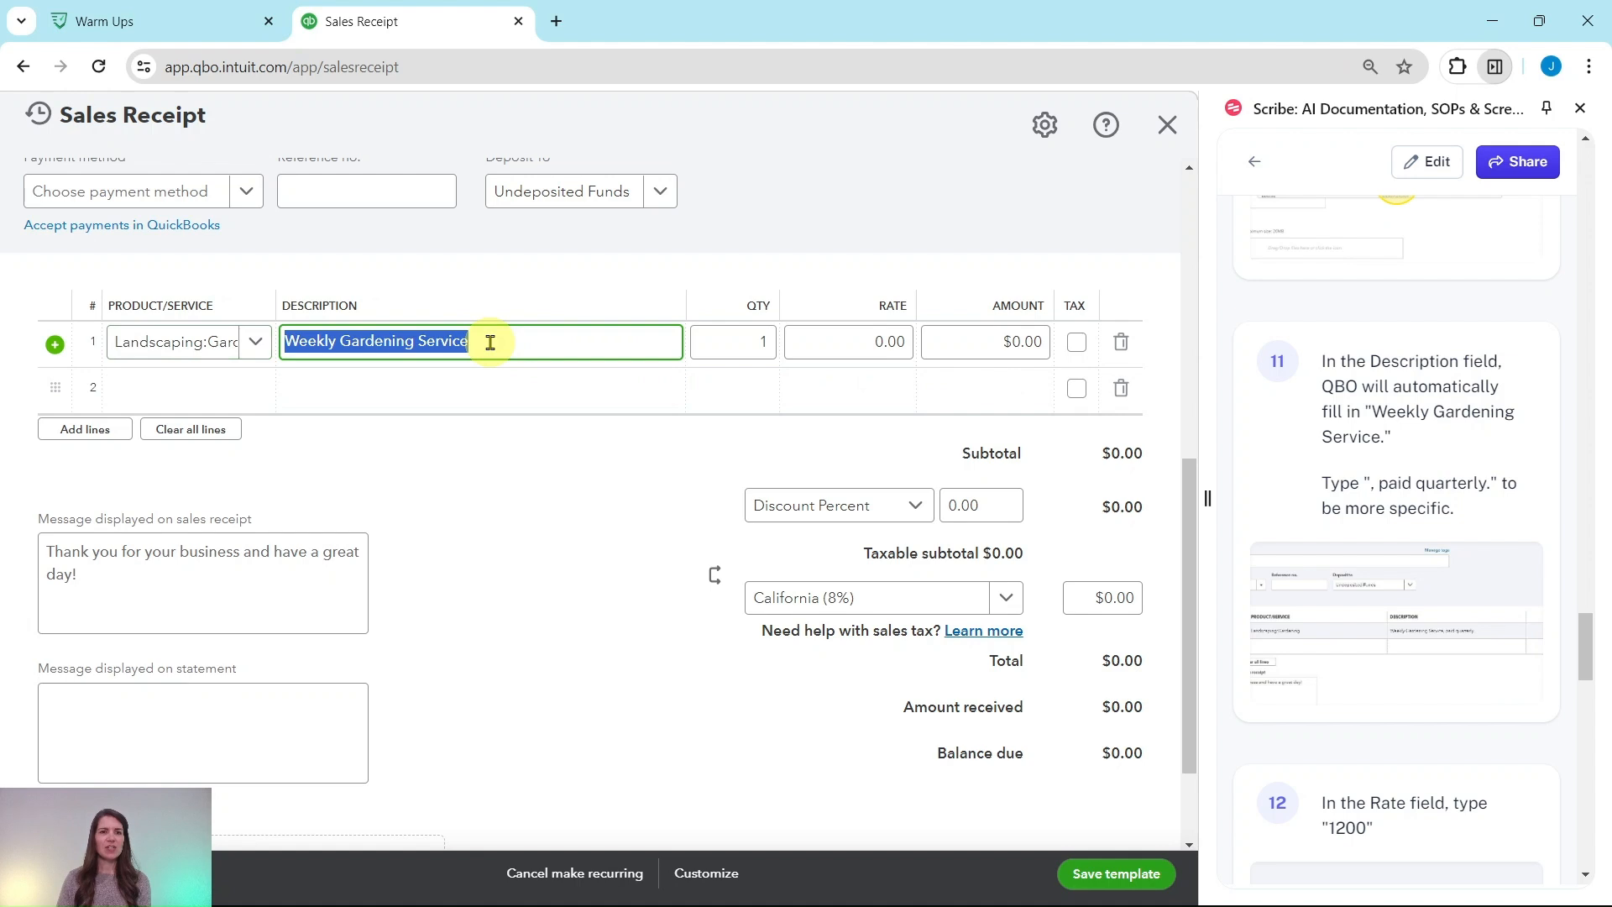
pyautogui.click(491, 342)
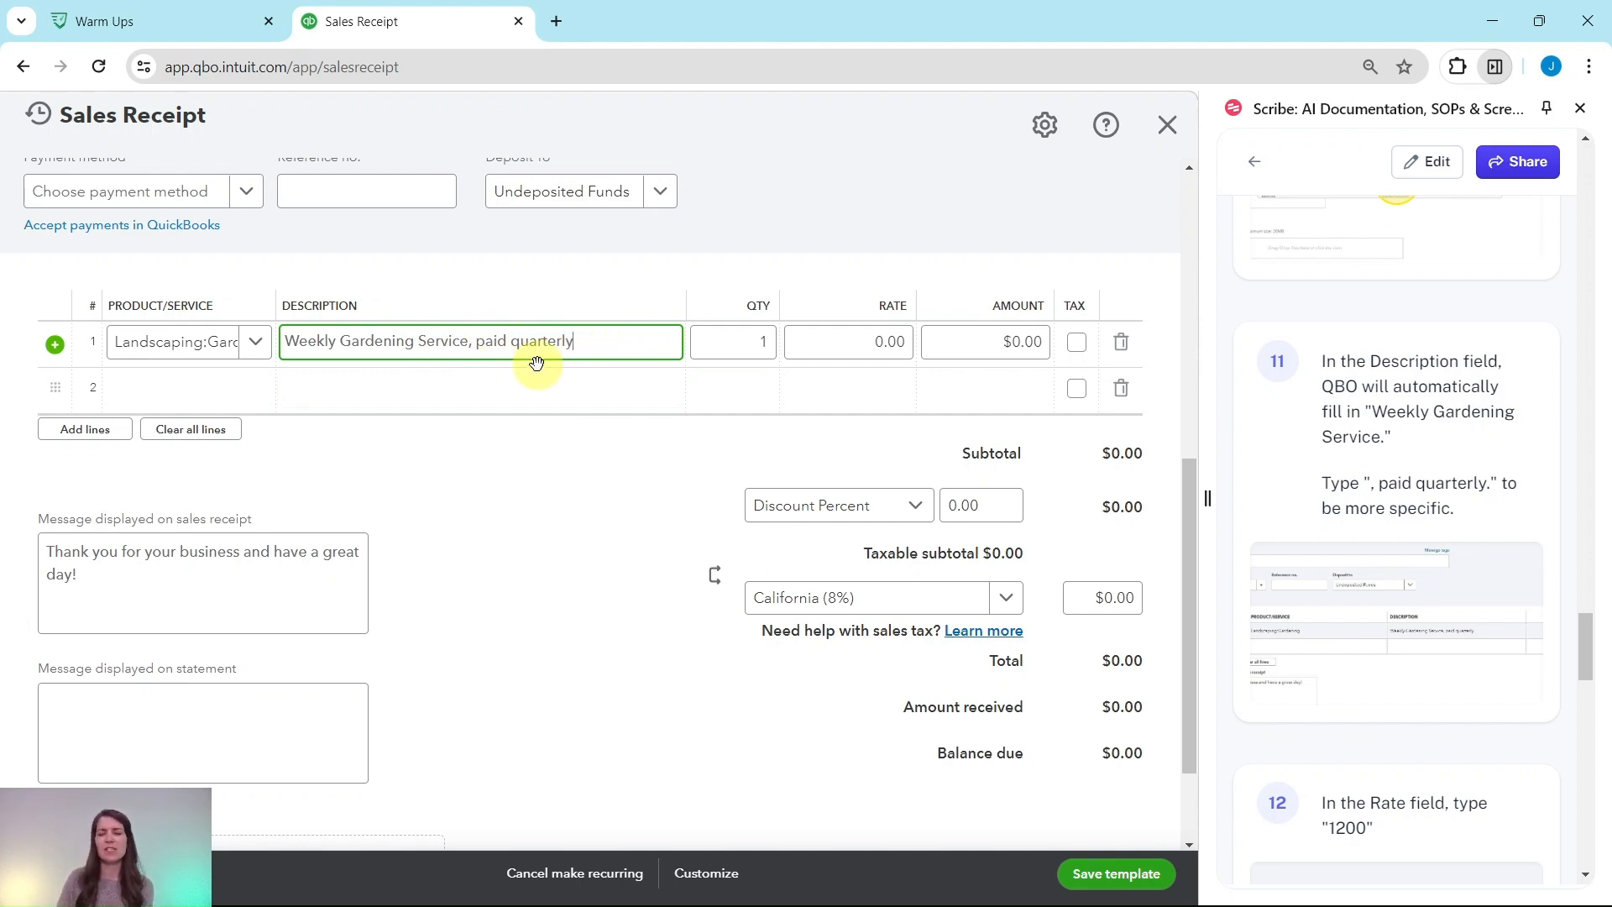
# Set the gardening line's rate to 1200
pyautogui.scroll(-5, 1344, 418)
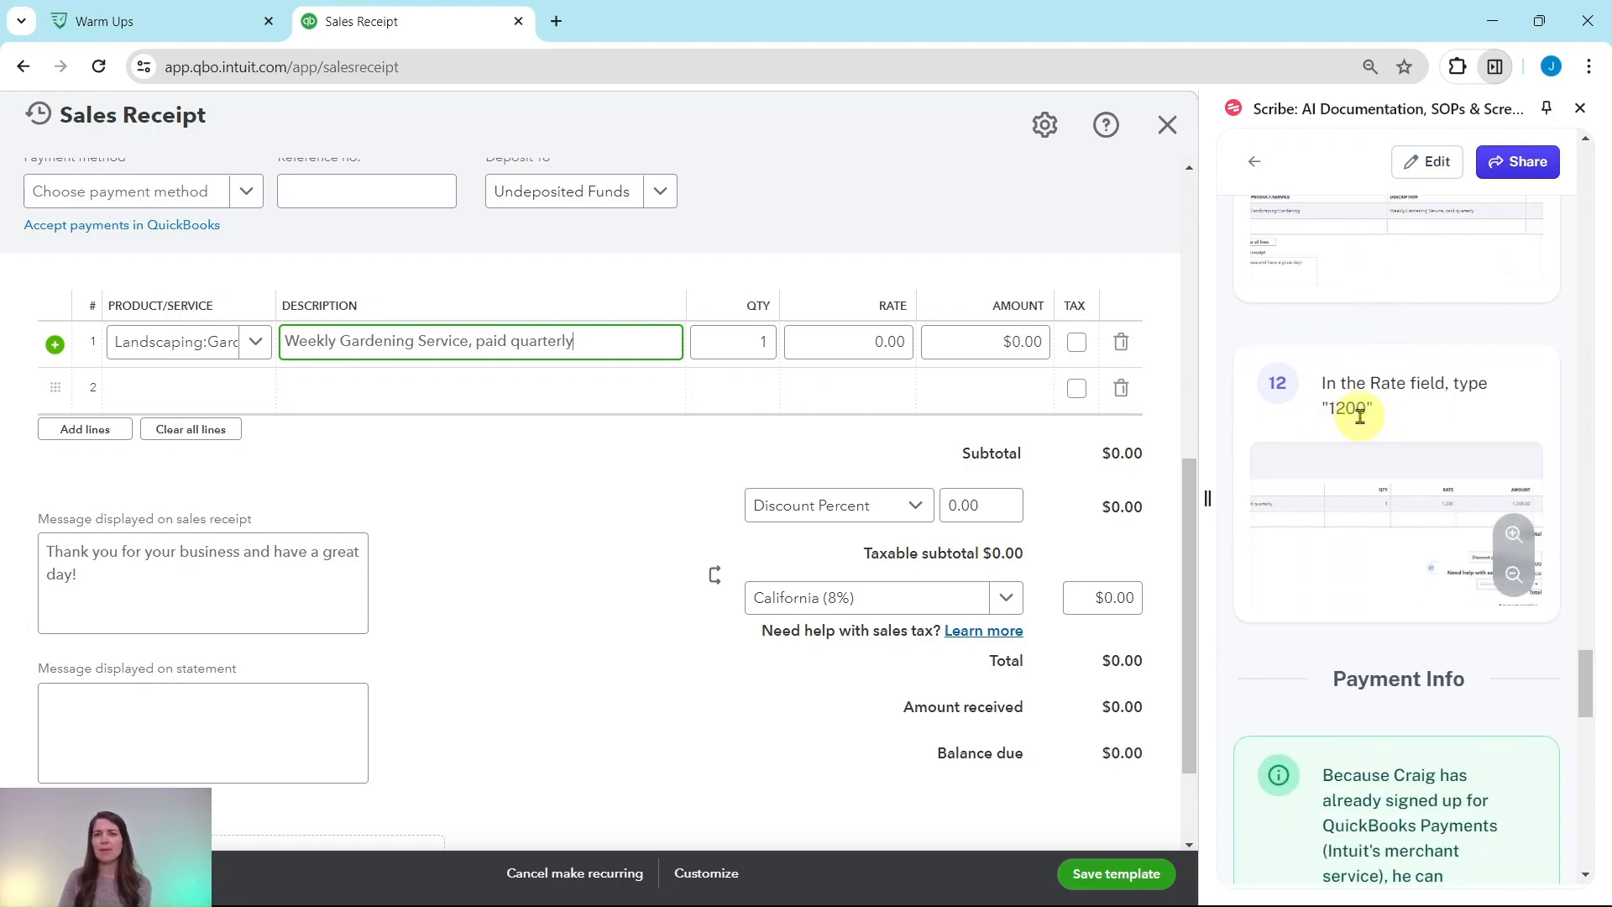
pyautogui.moveTo(865, 341); pyautogui.dragTo(907, 343)
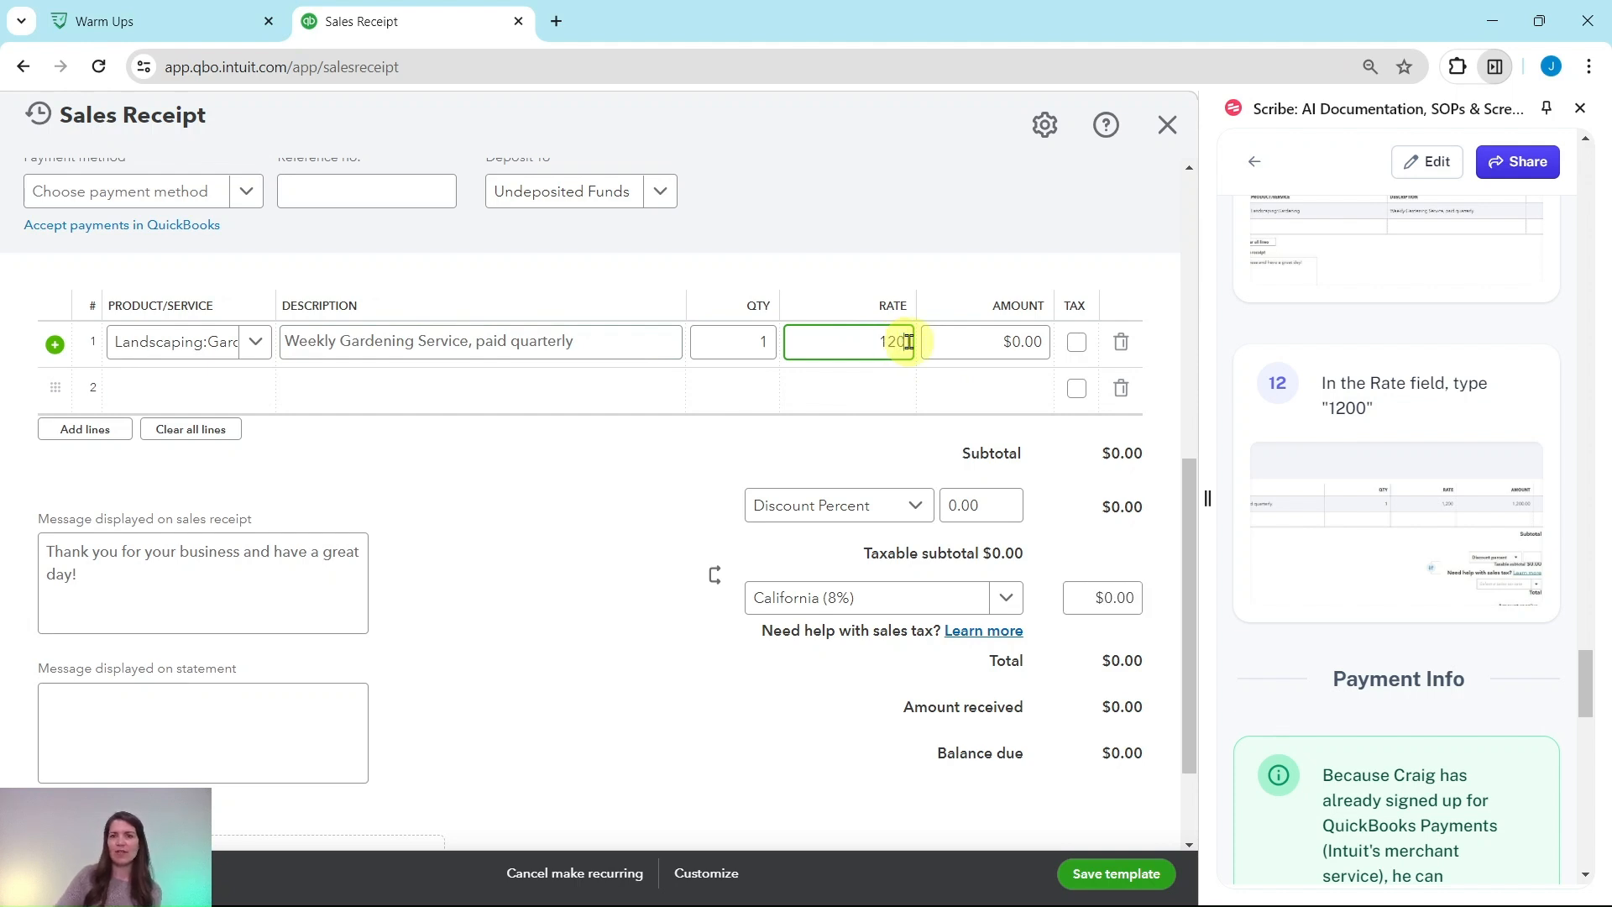
pyautogui.press('Tab')
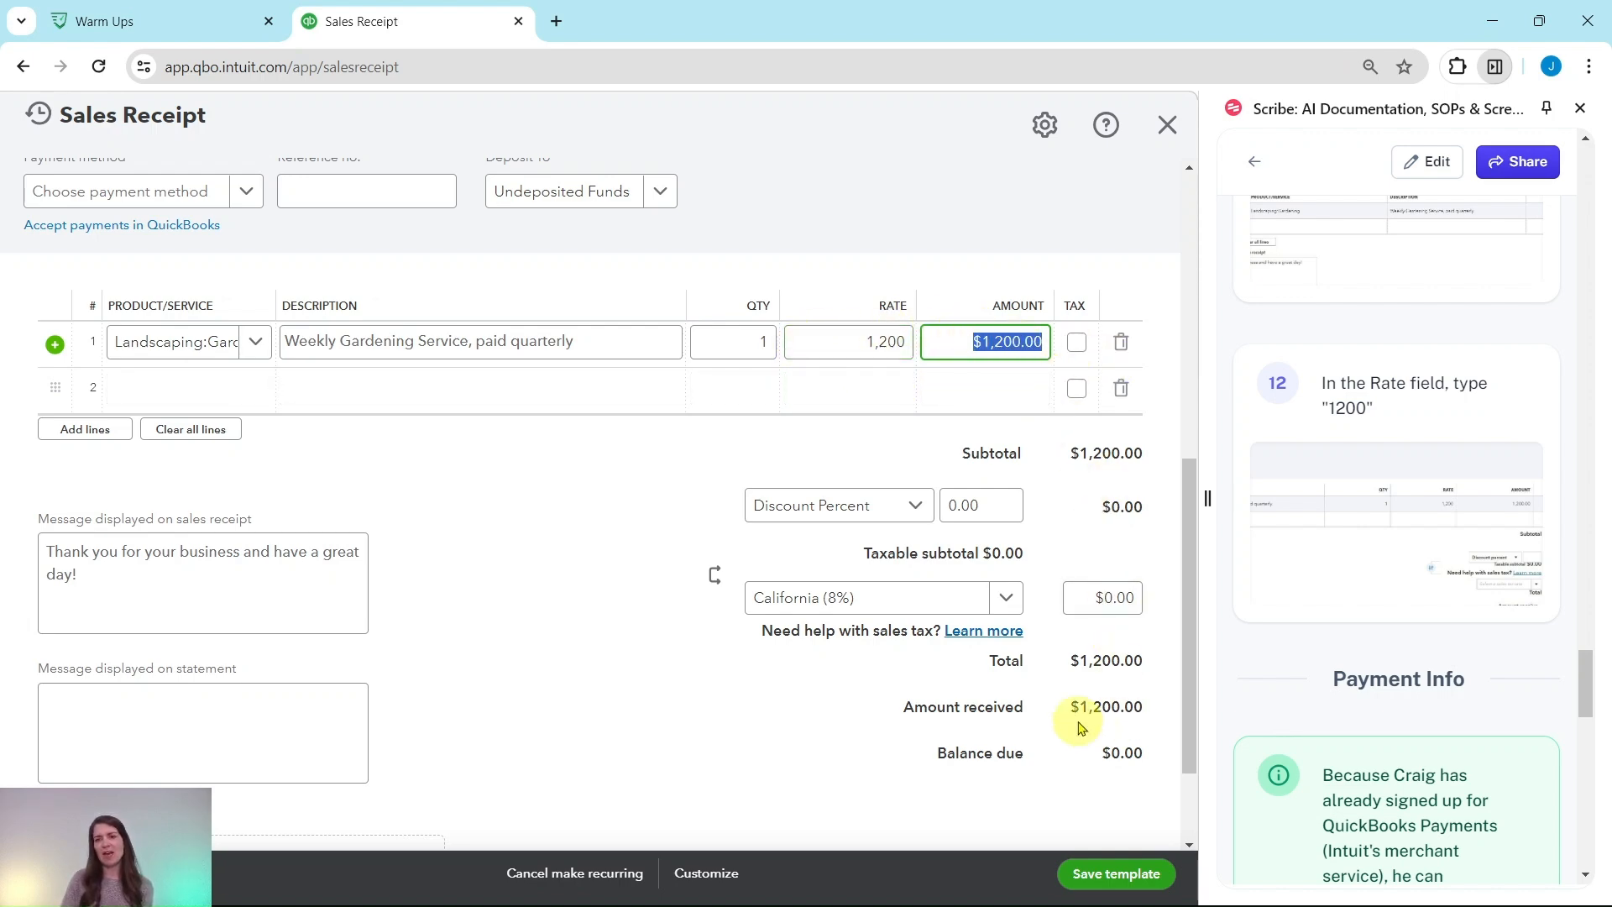
# Review the guide's notes on automatically charging credit cards and debiting bank accounts via ACH
pyautogui.scroll(5, 1144, 450)
pyautogui.scroll(3, 1021, 351)
pyautogui.scroll(-9, 994, 288)
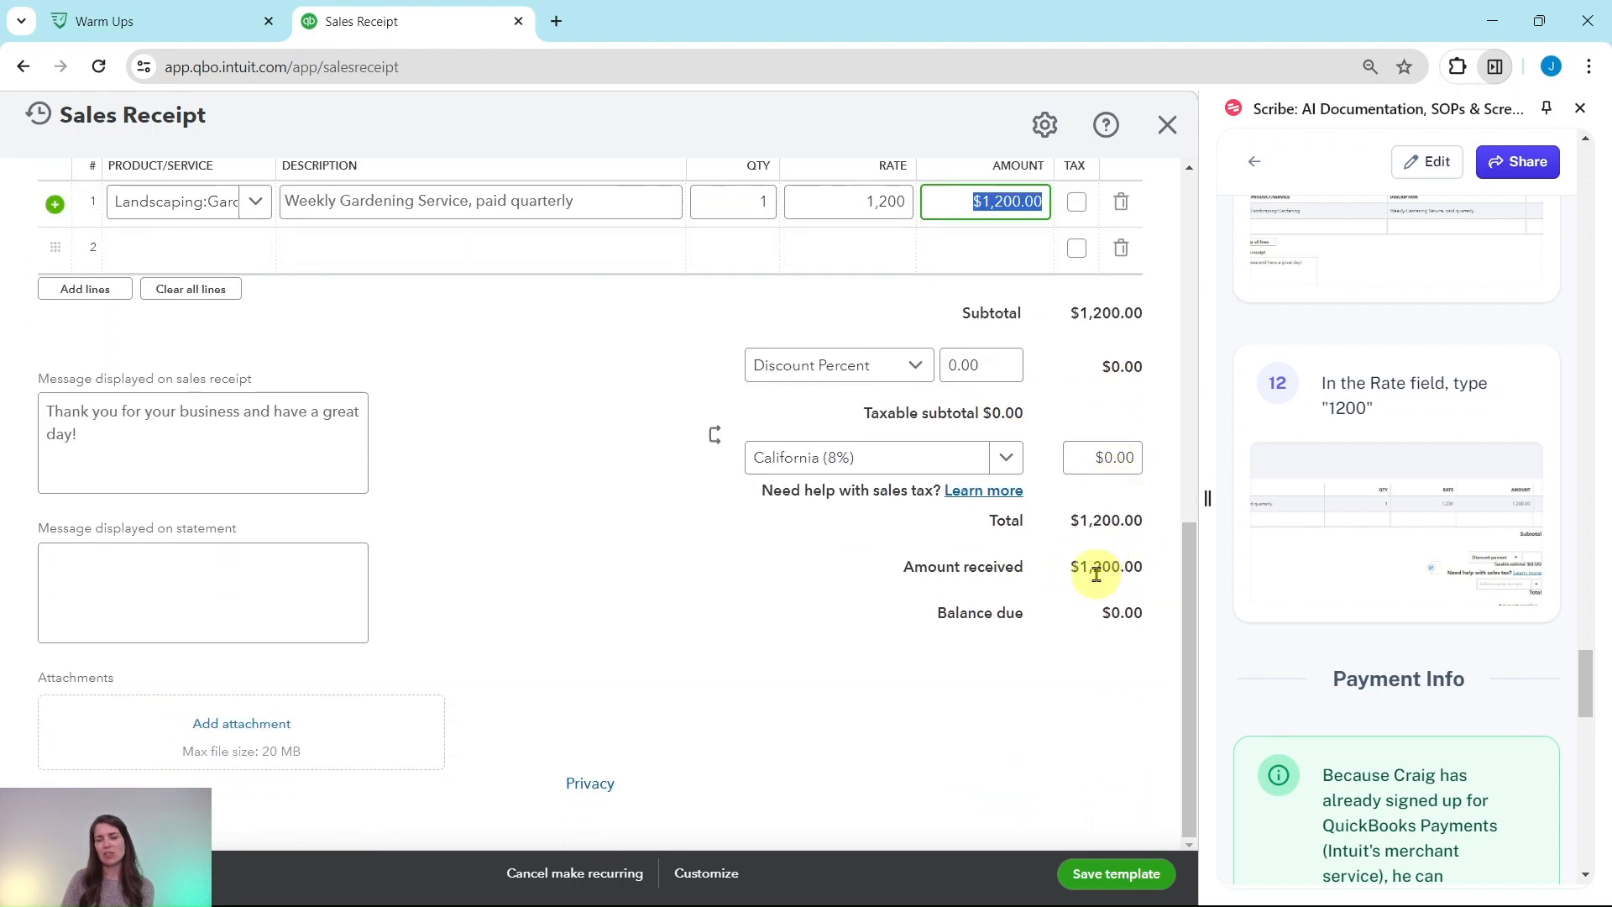
pyautogui.scroll(-6, 1432, 544)
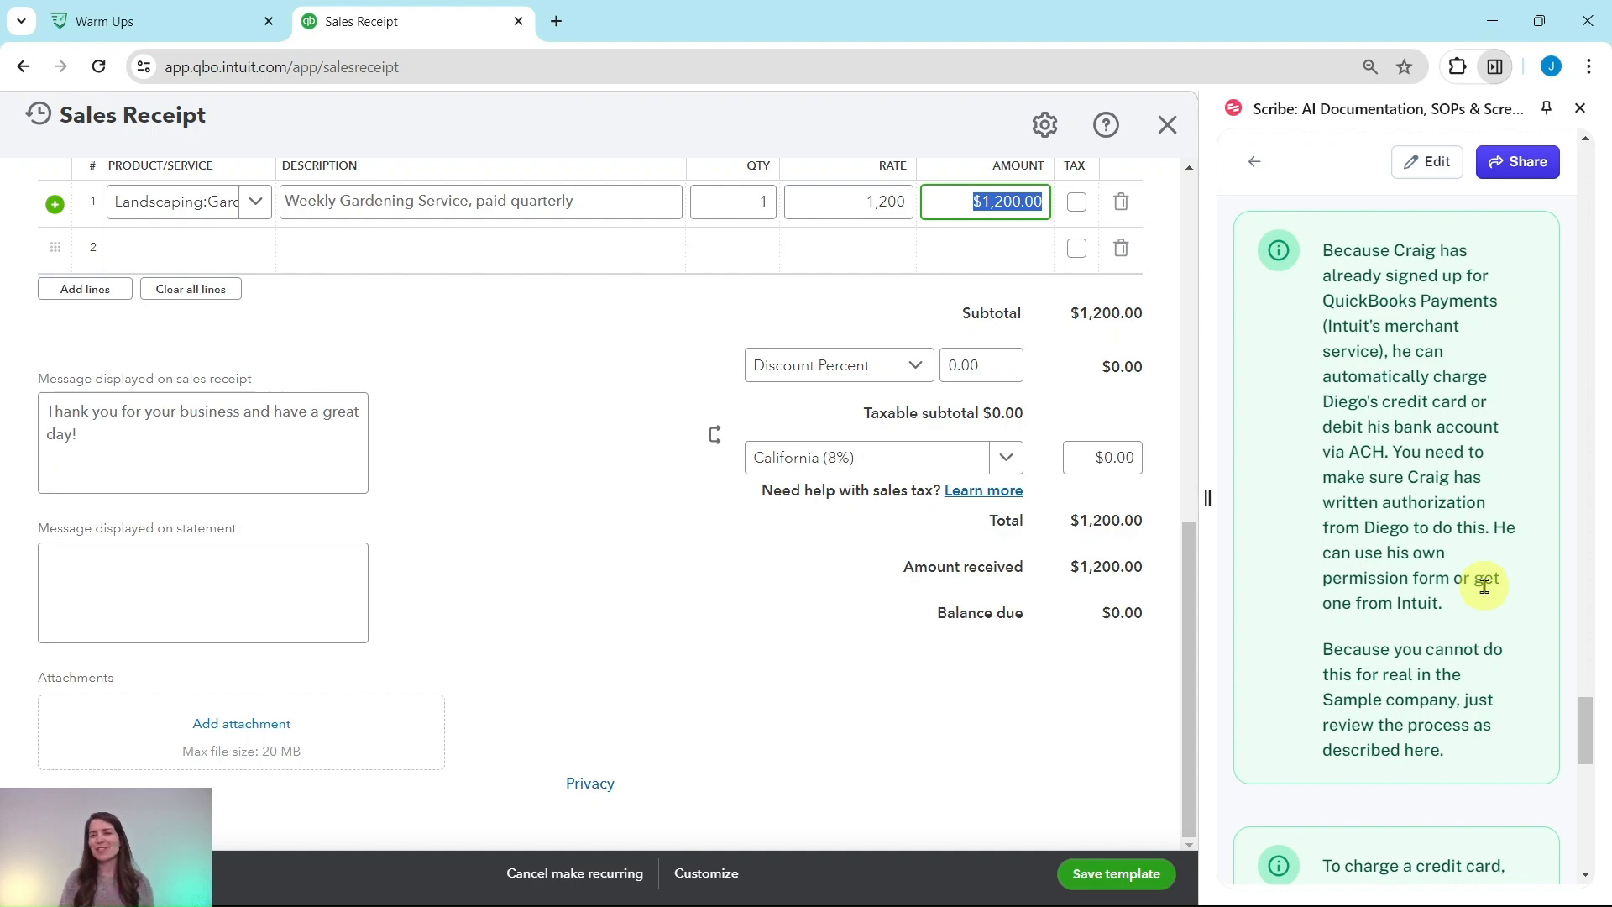
pyautogui.scroll(-8, 1512, 588)
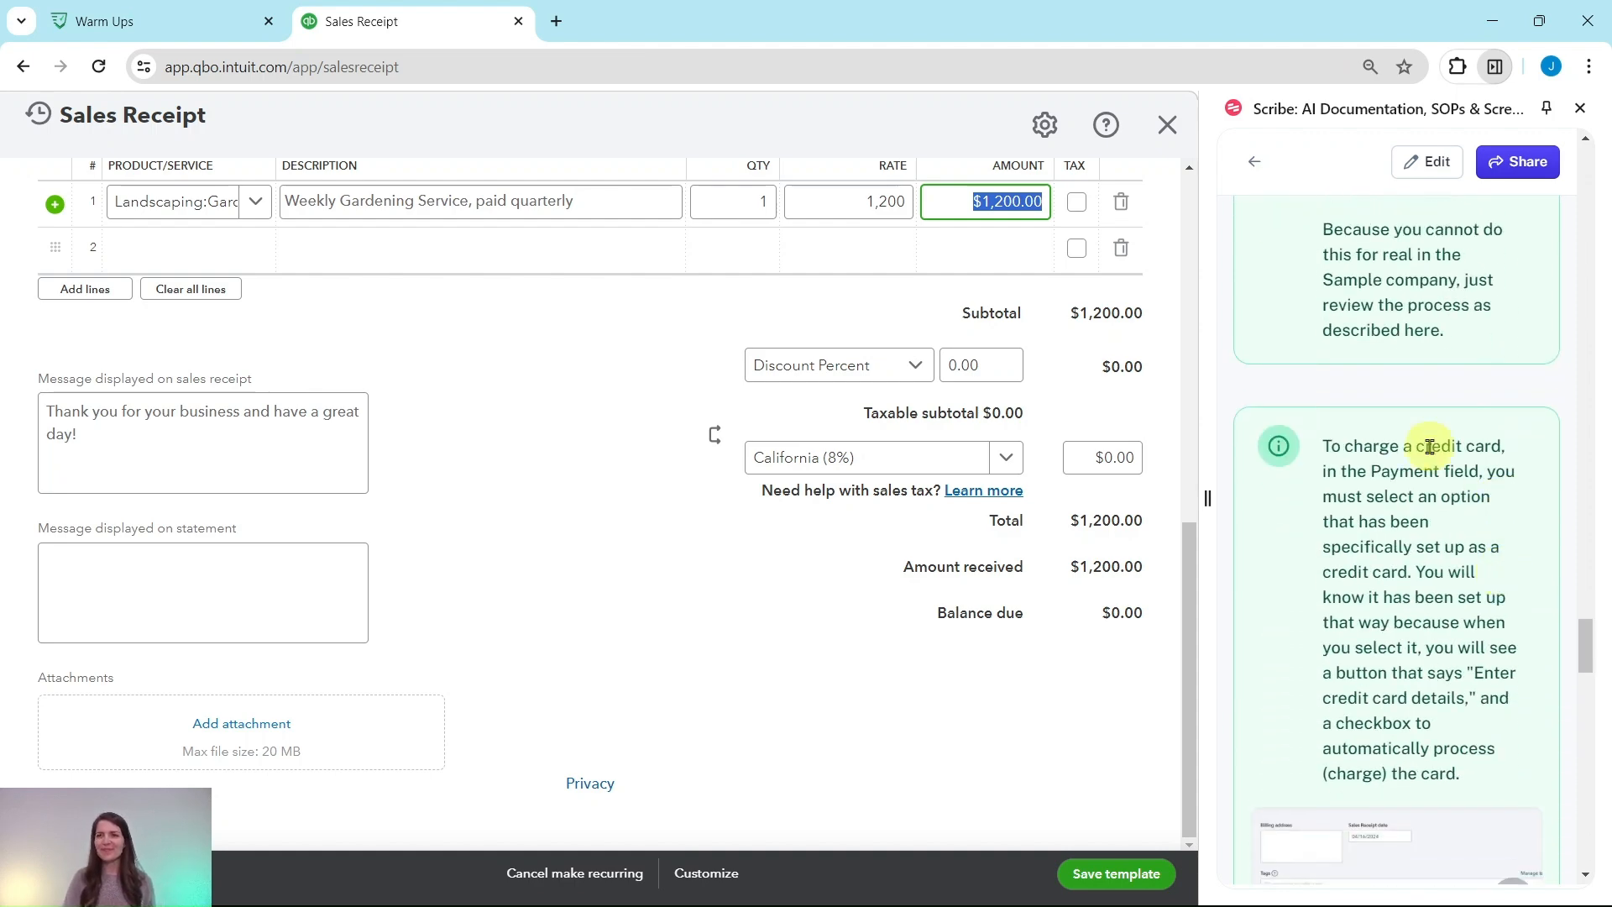
pyautogui.scroll(5, 1436, 440)
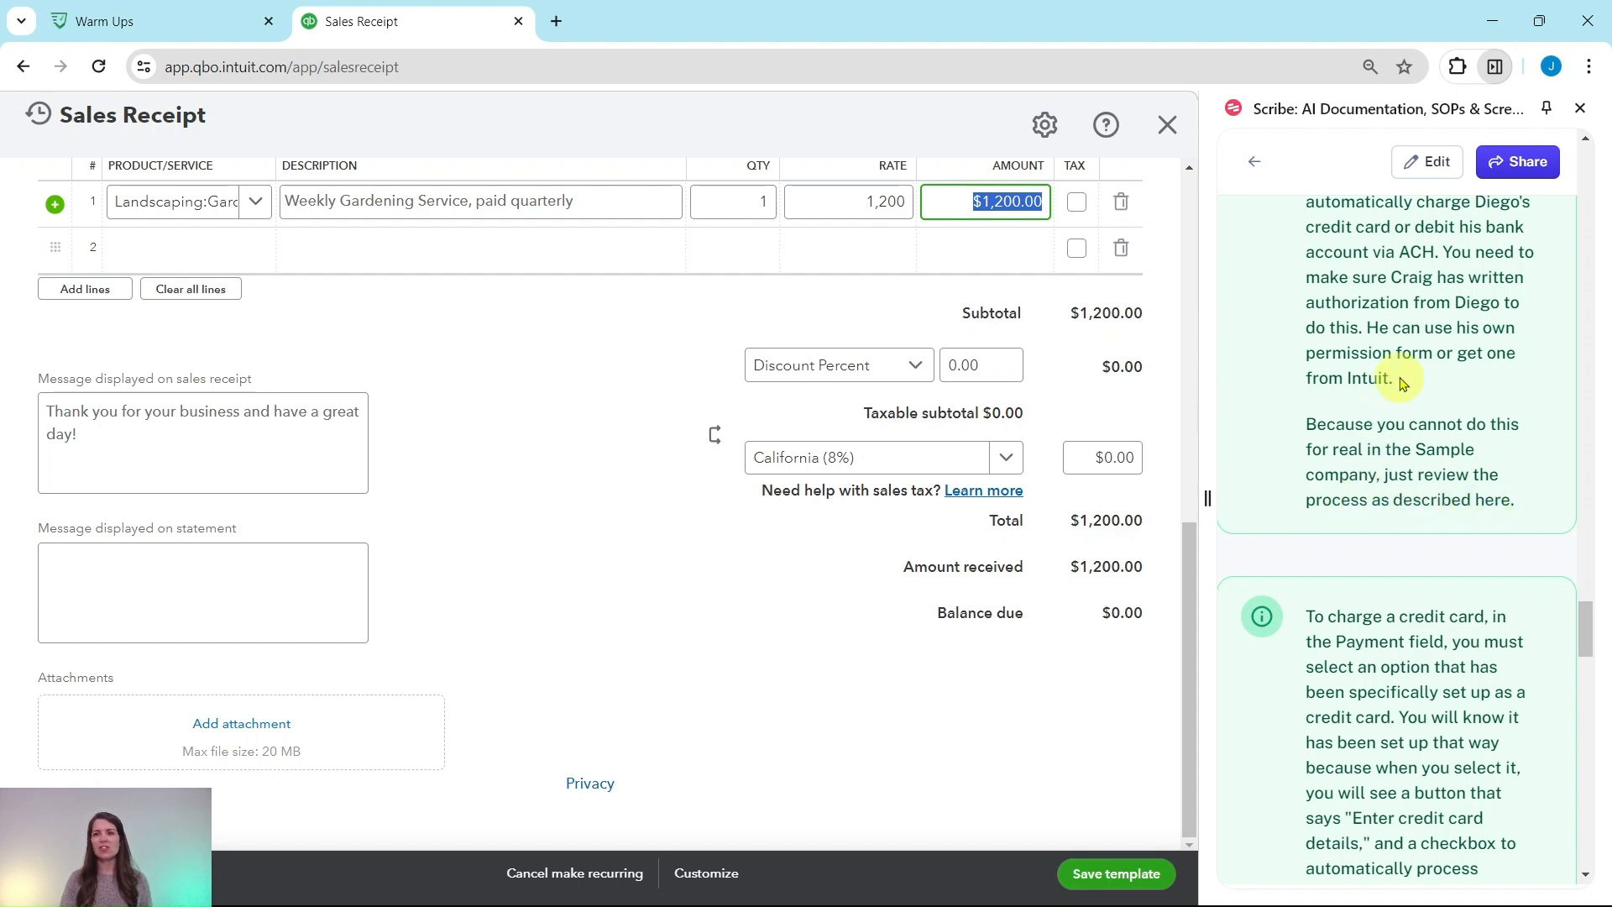
pyautogui.scroll(-4, 1419, 525)
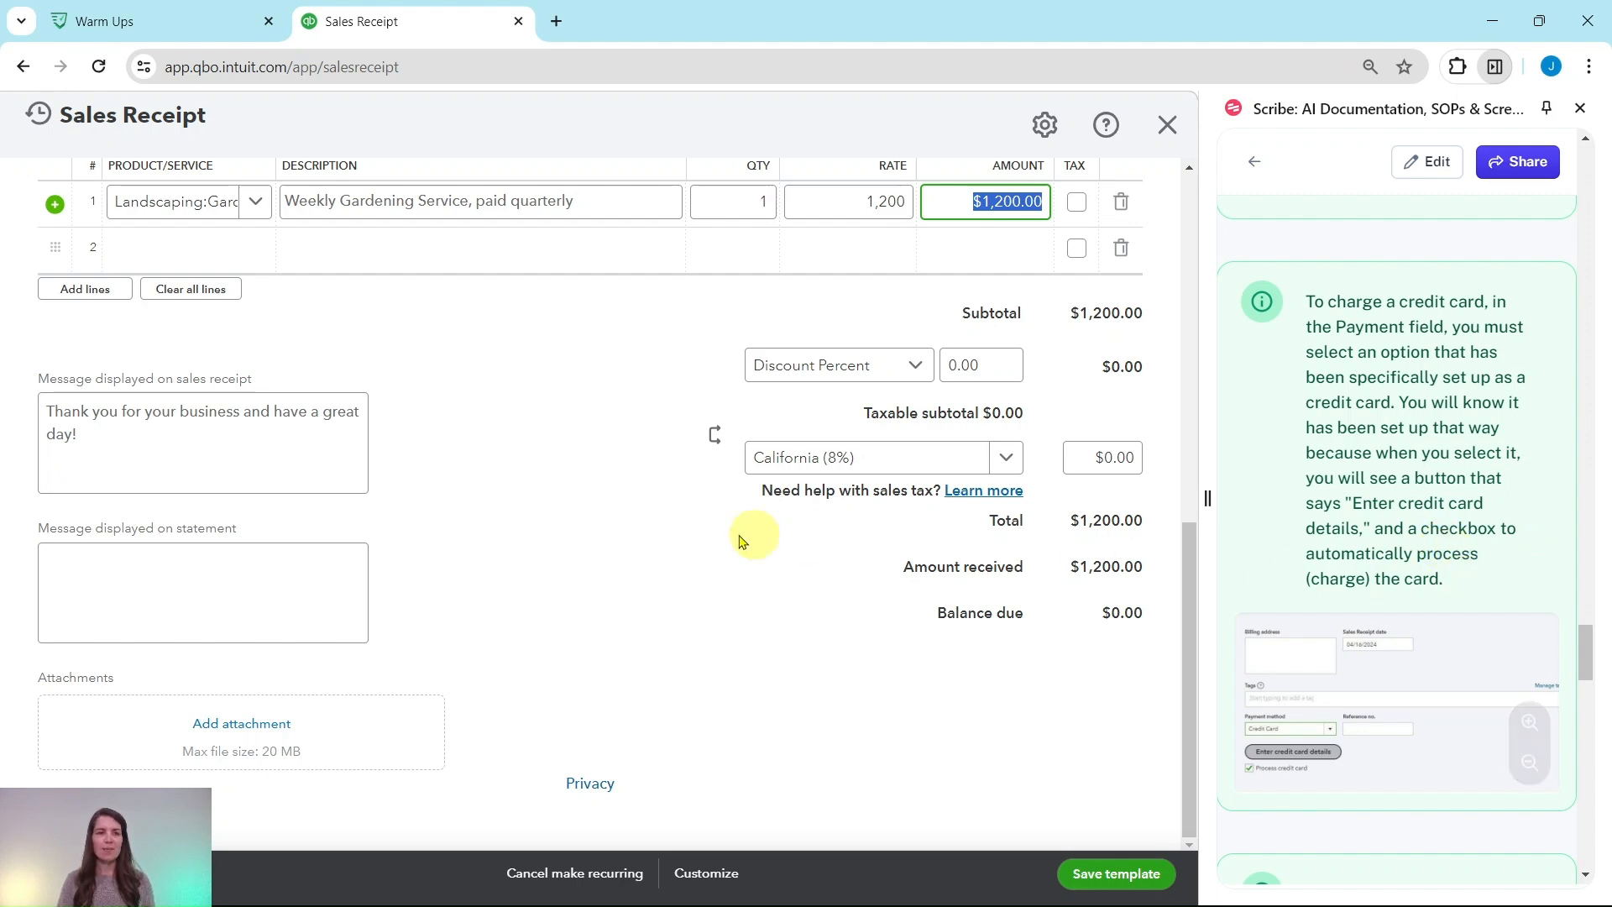
pyautogui.scroll(4, 722, 520)
pyautogui.scroll(1, 655, 519)
pyautogui.scroll(-1, 588, 504)
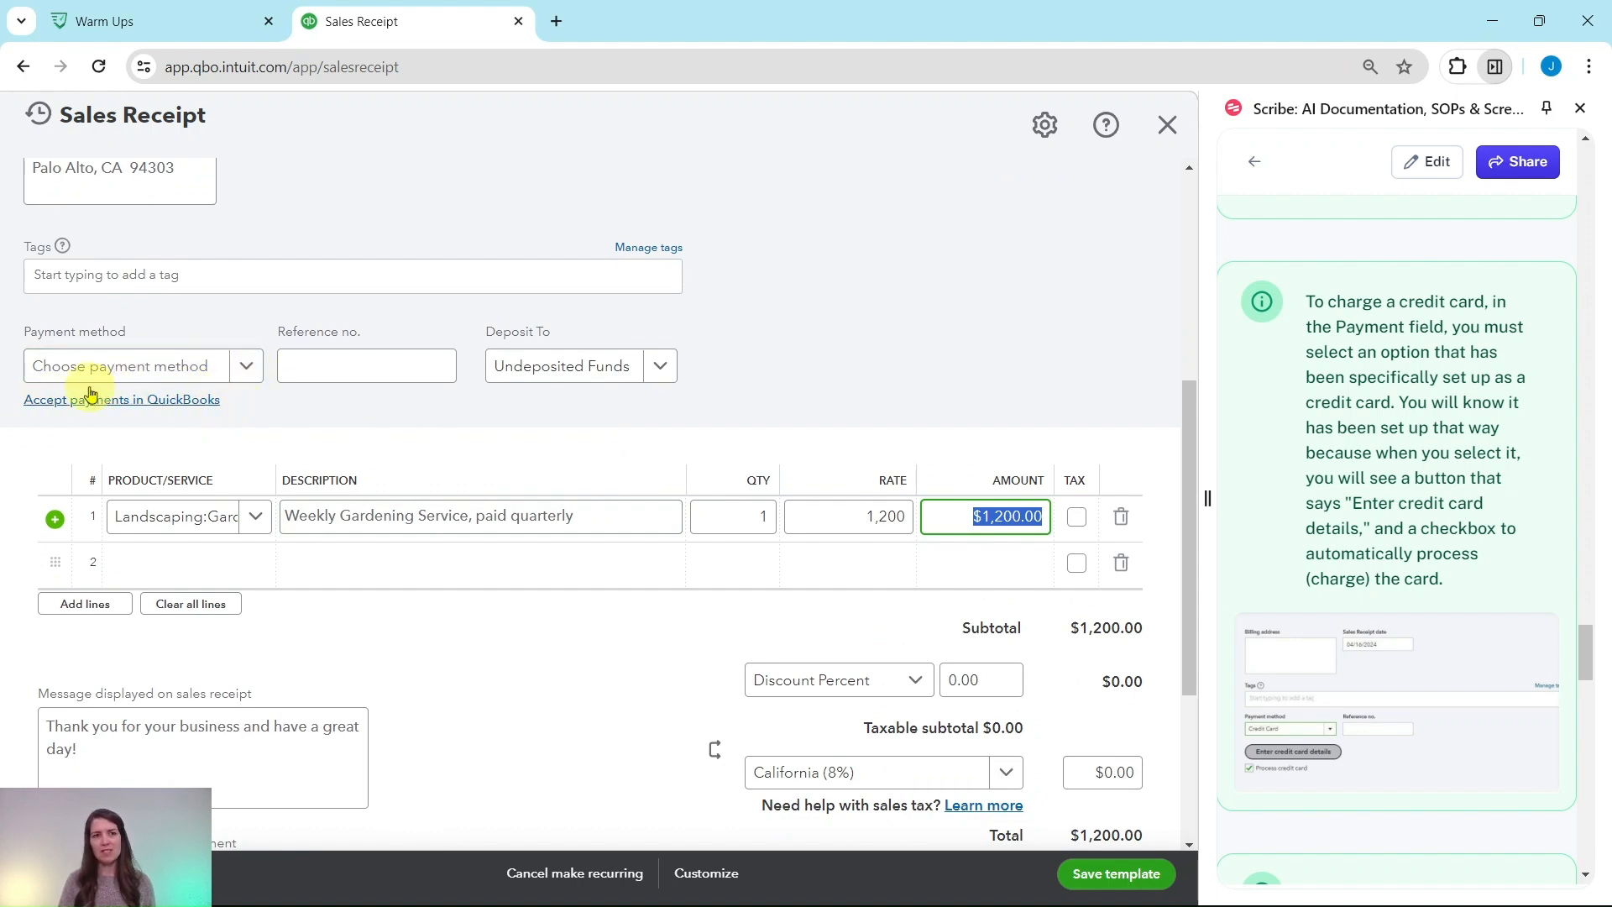
pyautogui.scroll(-3, 1378, 695)
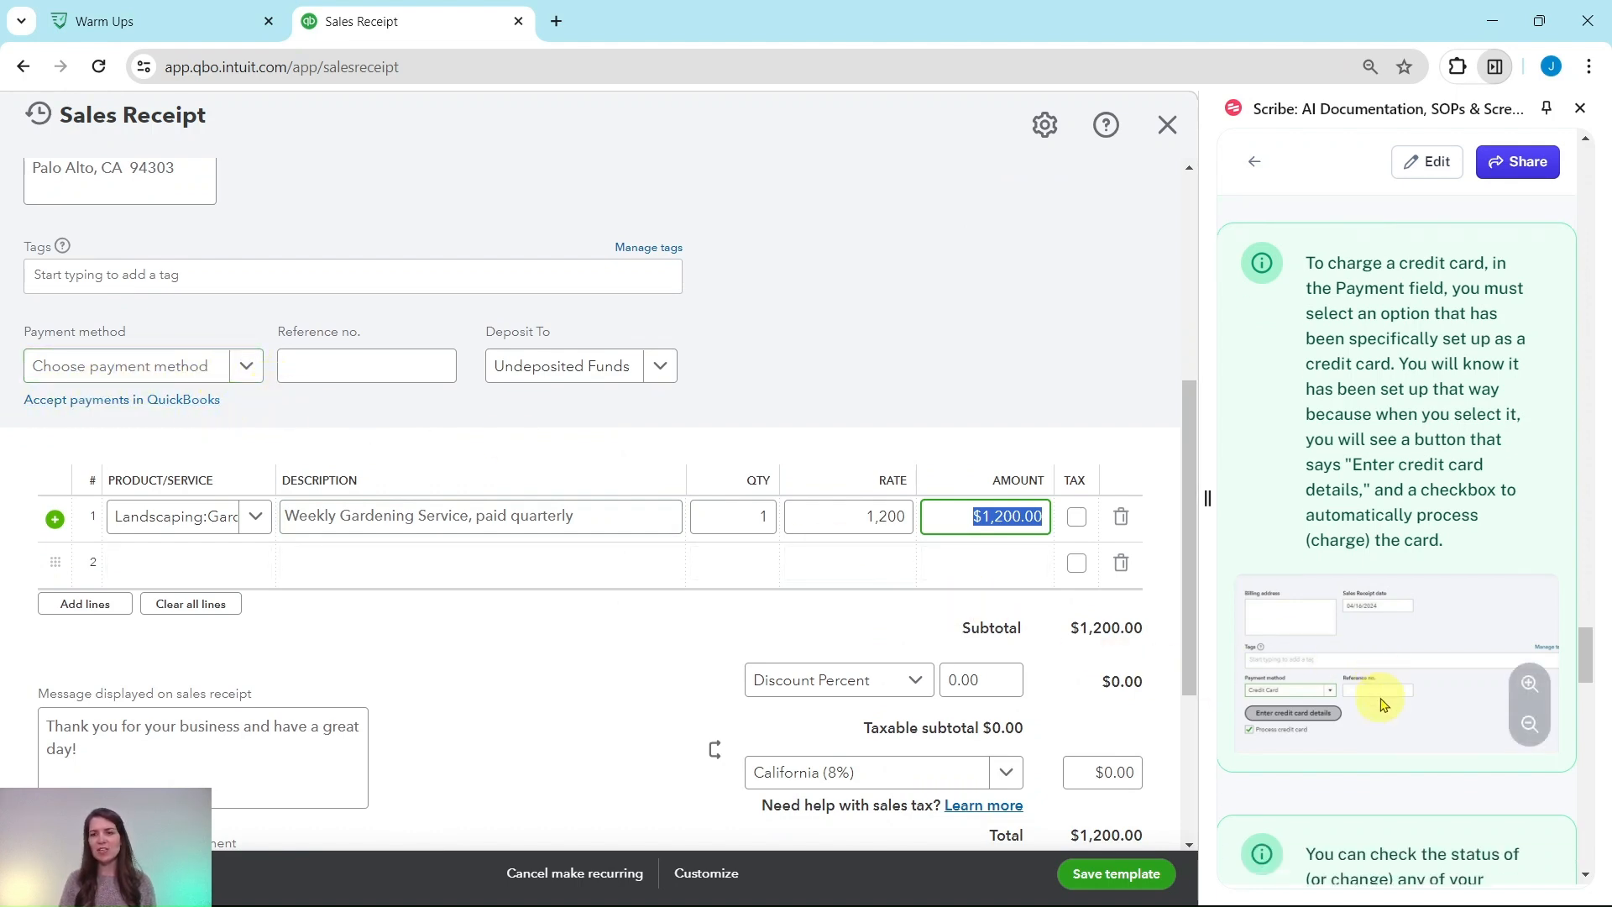
pyautogui.click(1530, 512)
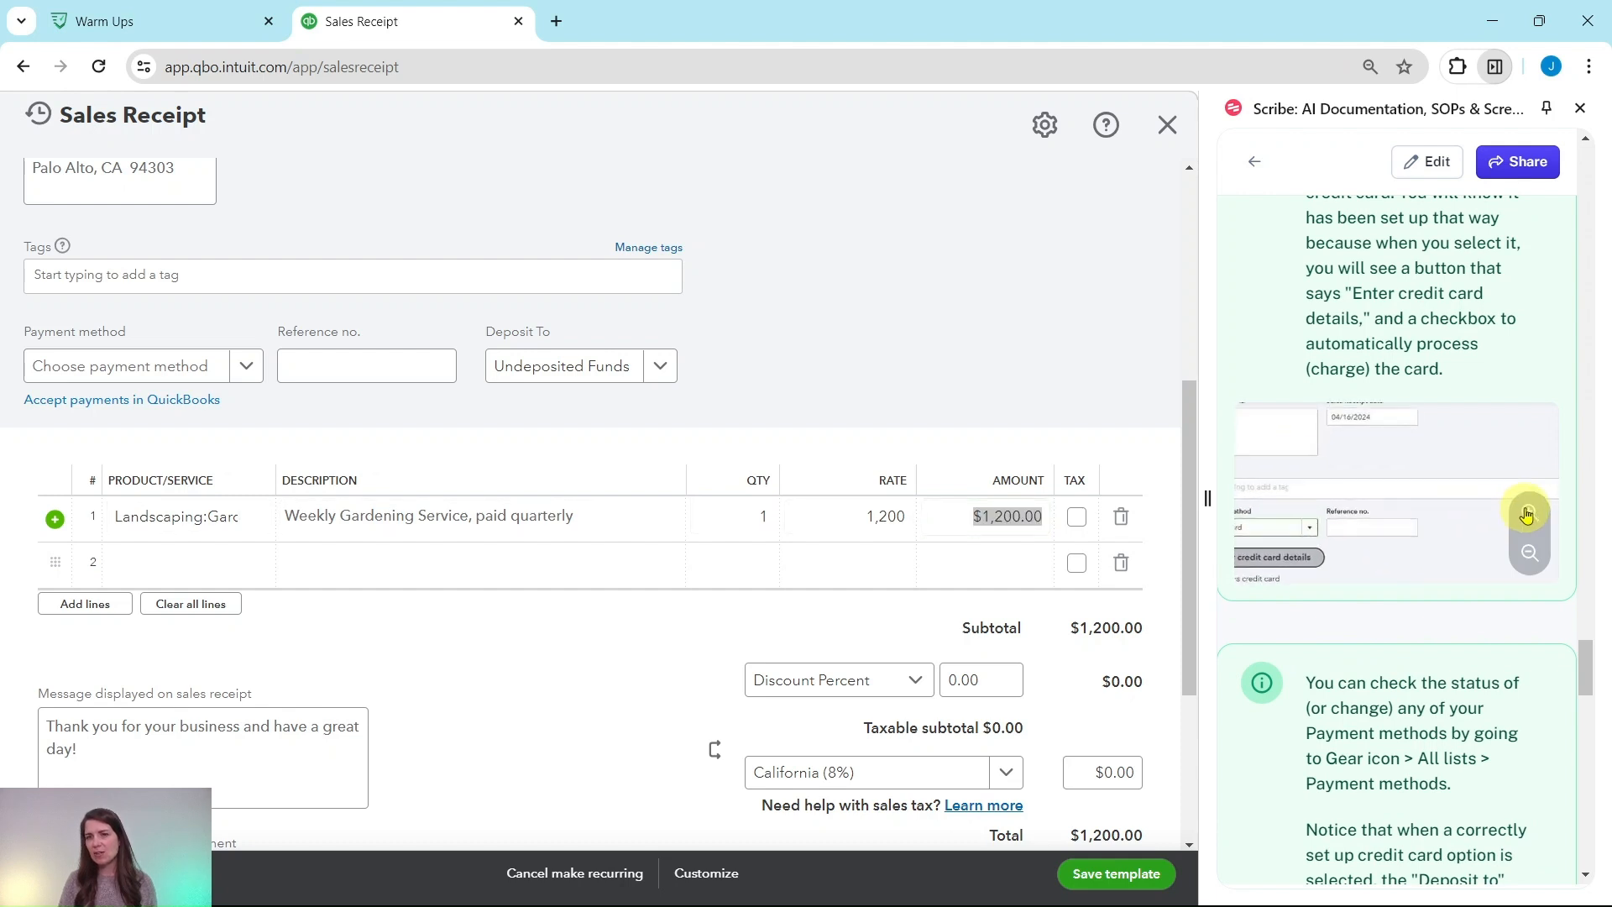
pyautogui.click(1530, 555)
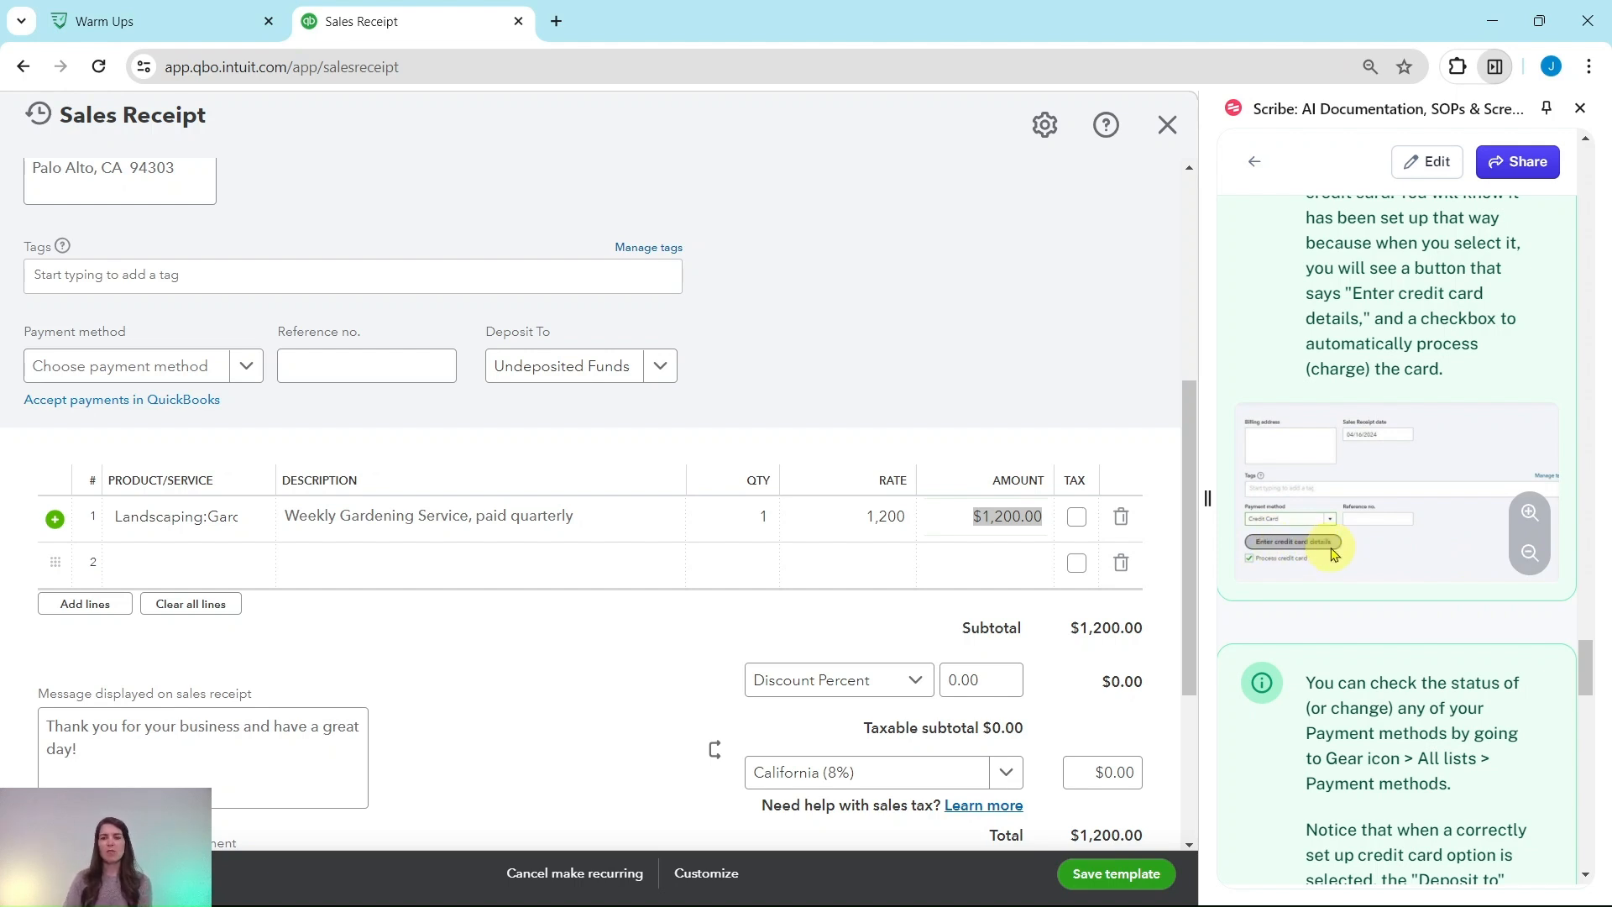
pyautogui.scroll(-5, 1335, 555)
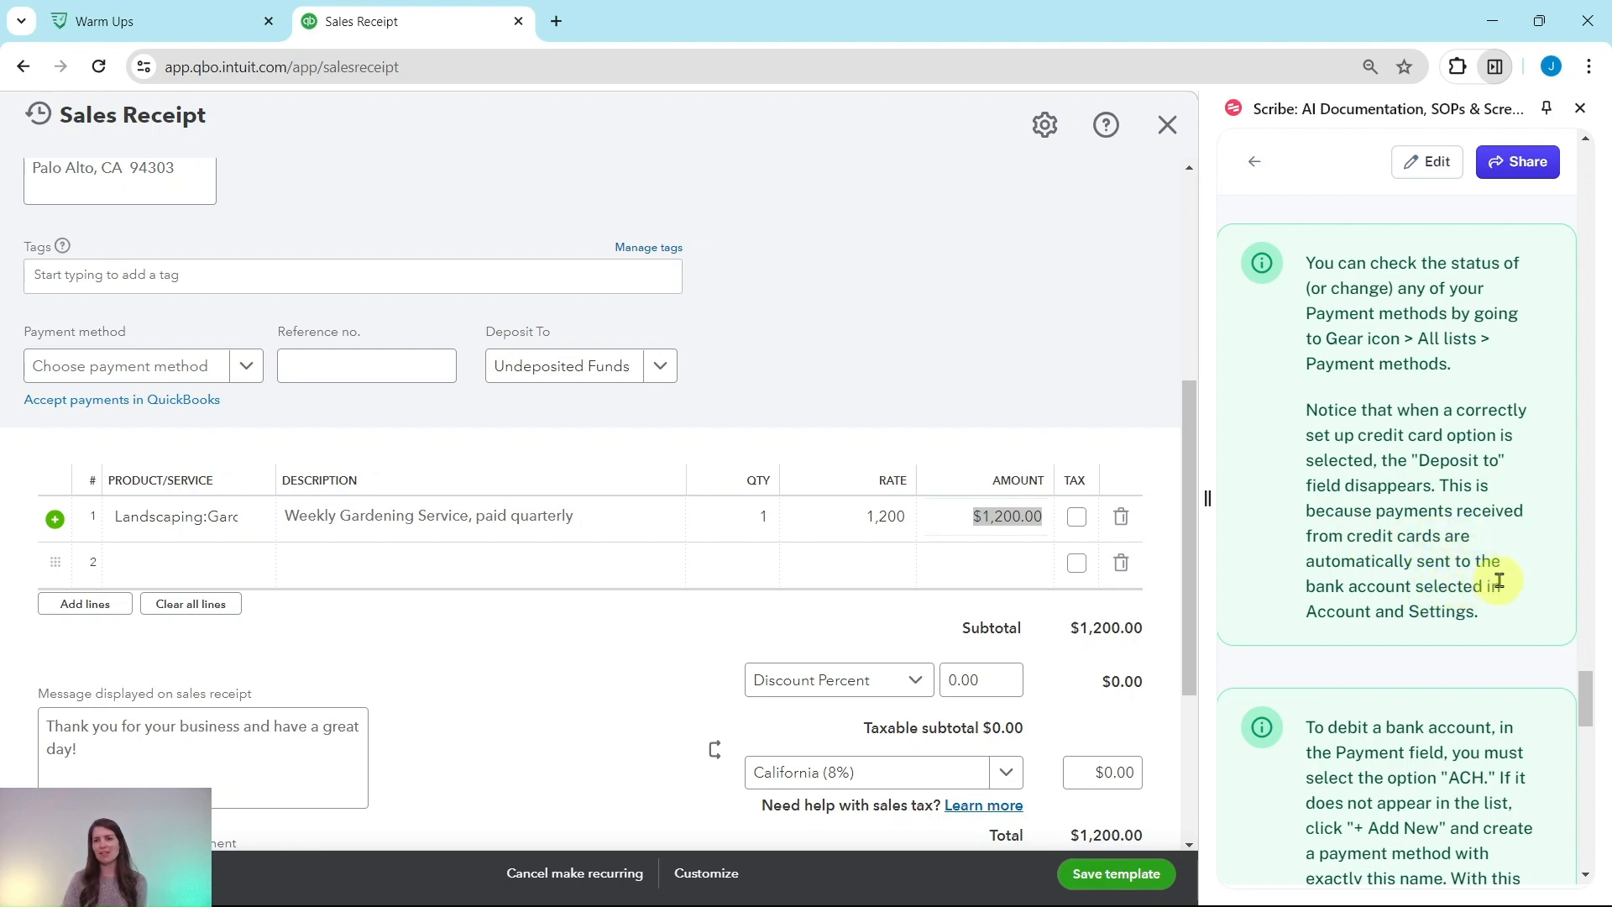
pyautogui.scroll(-1, 1507, 570)
pyautogui.scroll(-4, 1508, 569)
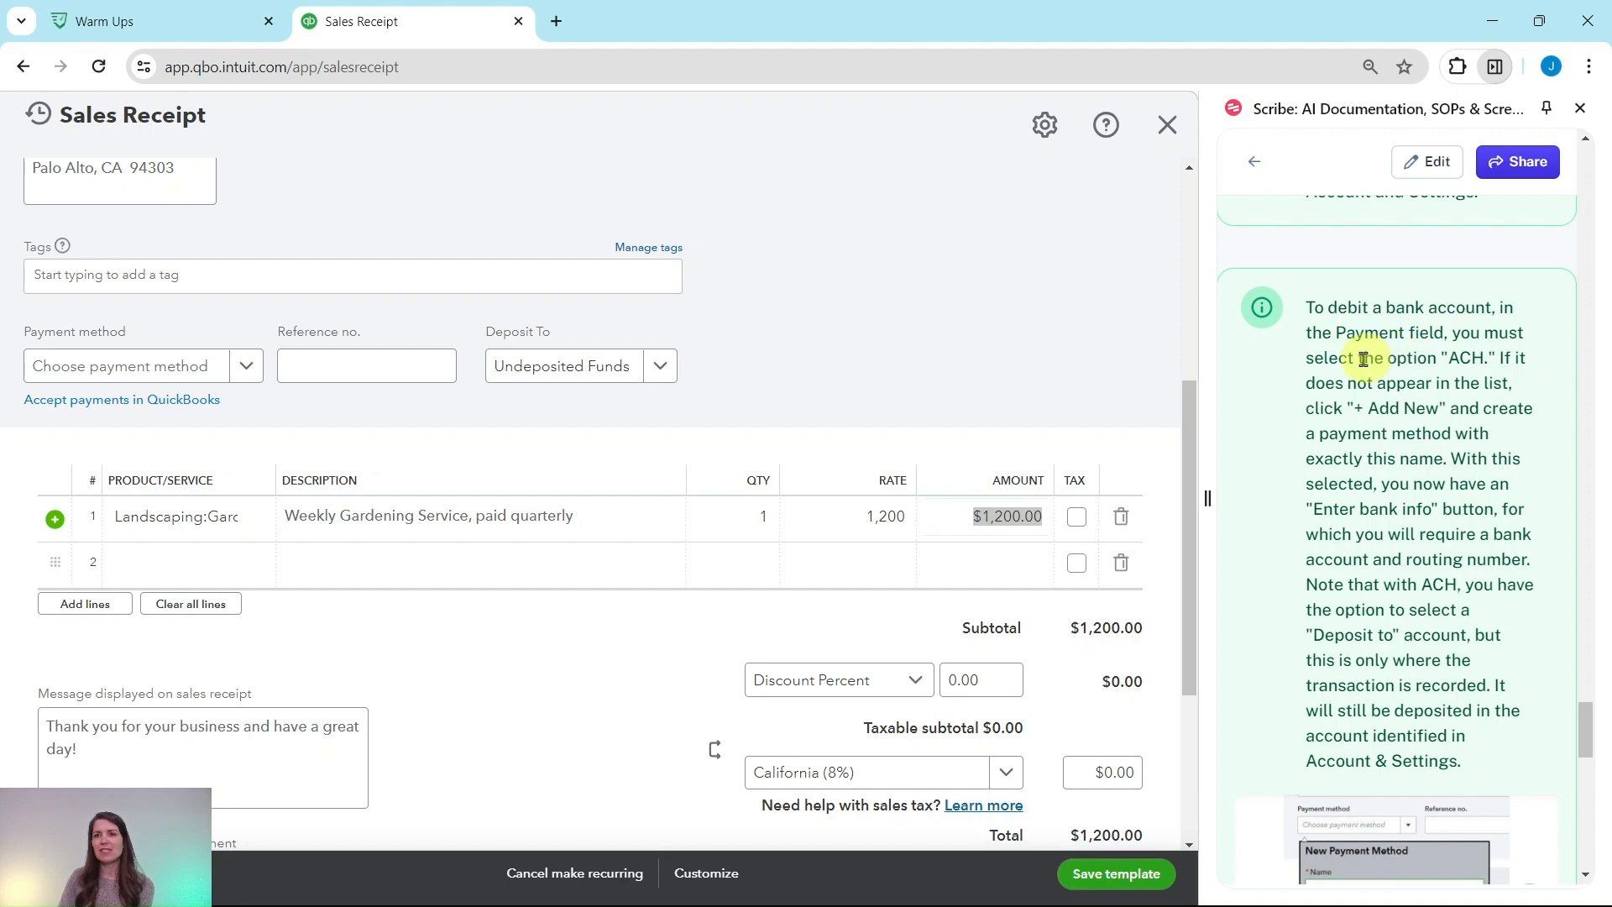
pyautogui.scroll(-1, 1419, 349)
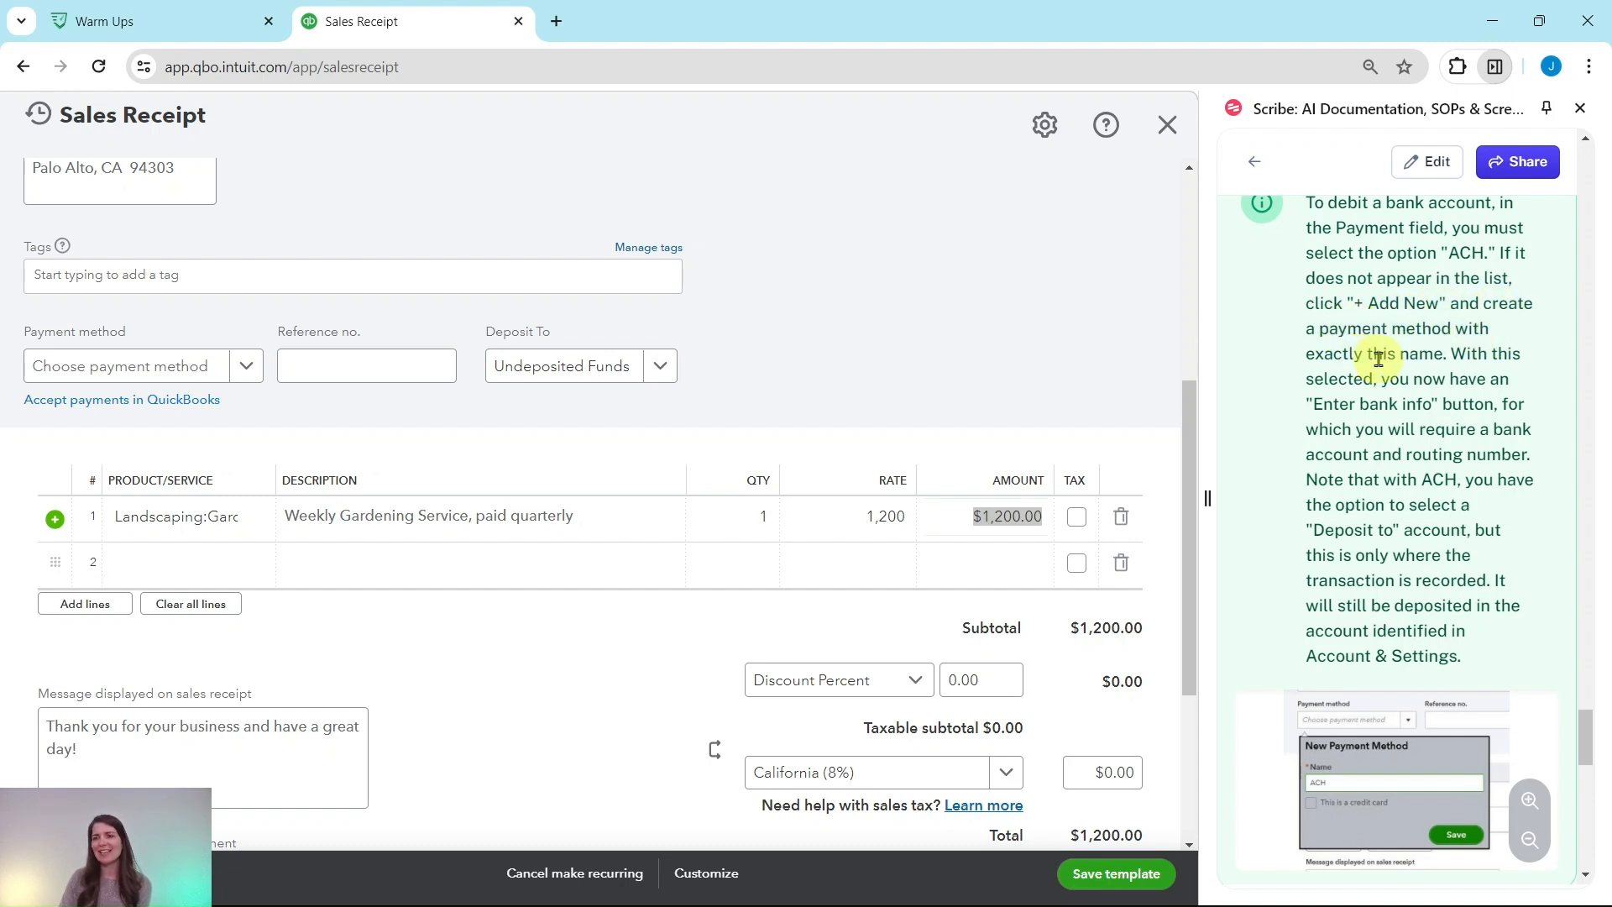
# Choose MasterCard as the payment method
pyautogui.click(252, 372)
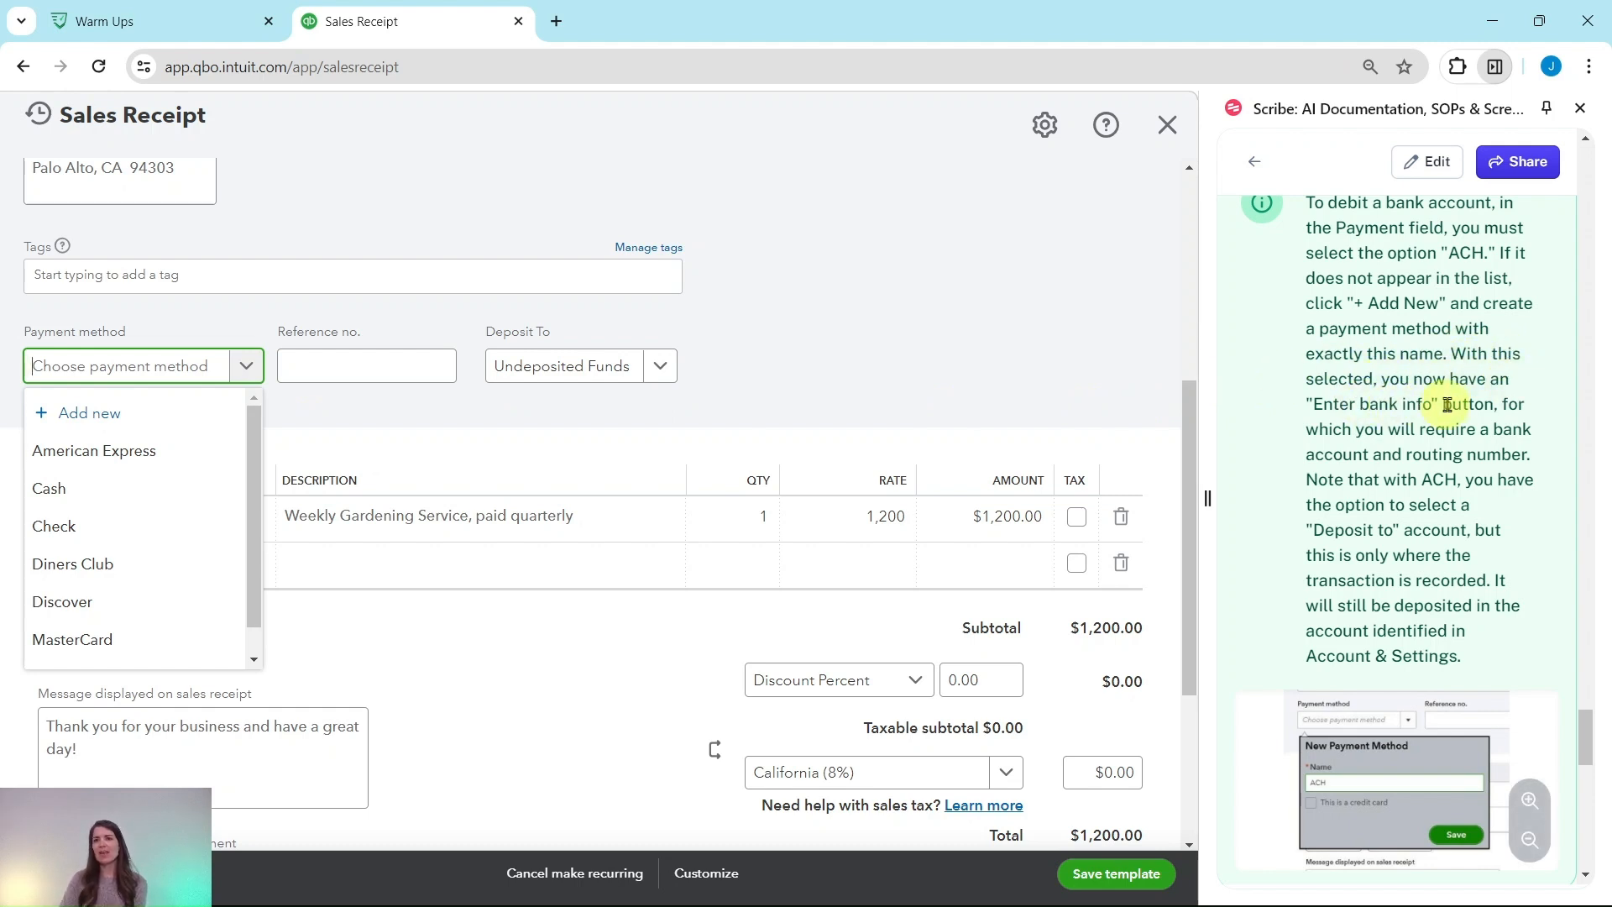
pyautogui.scroll(-2, 1421, 402)
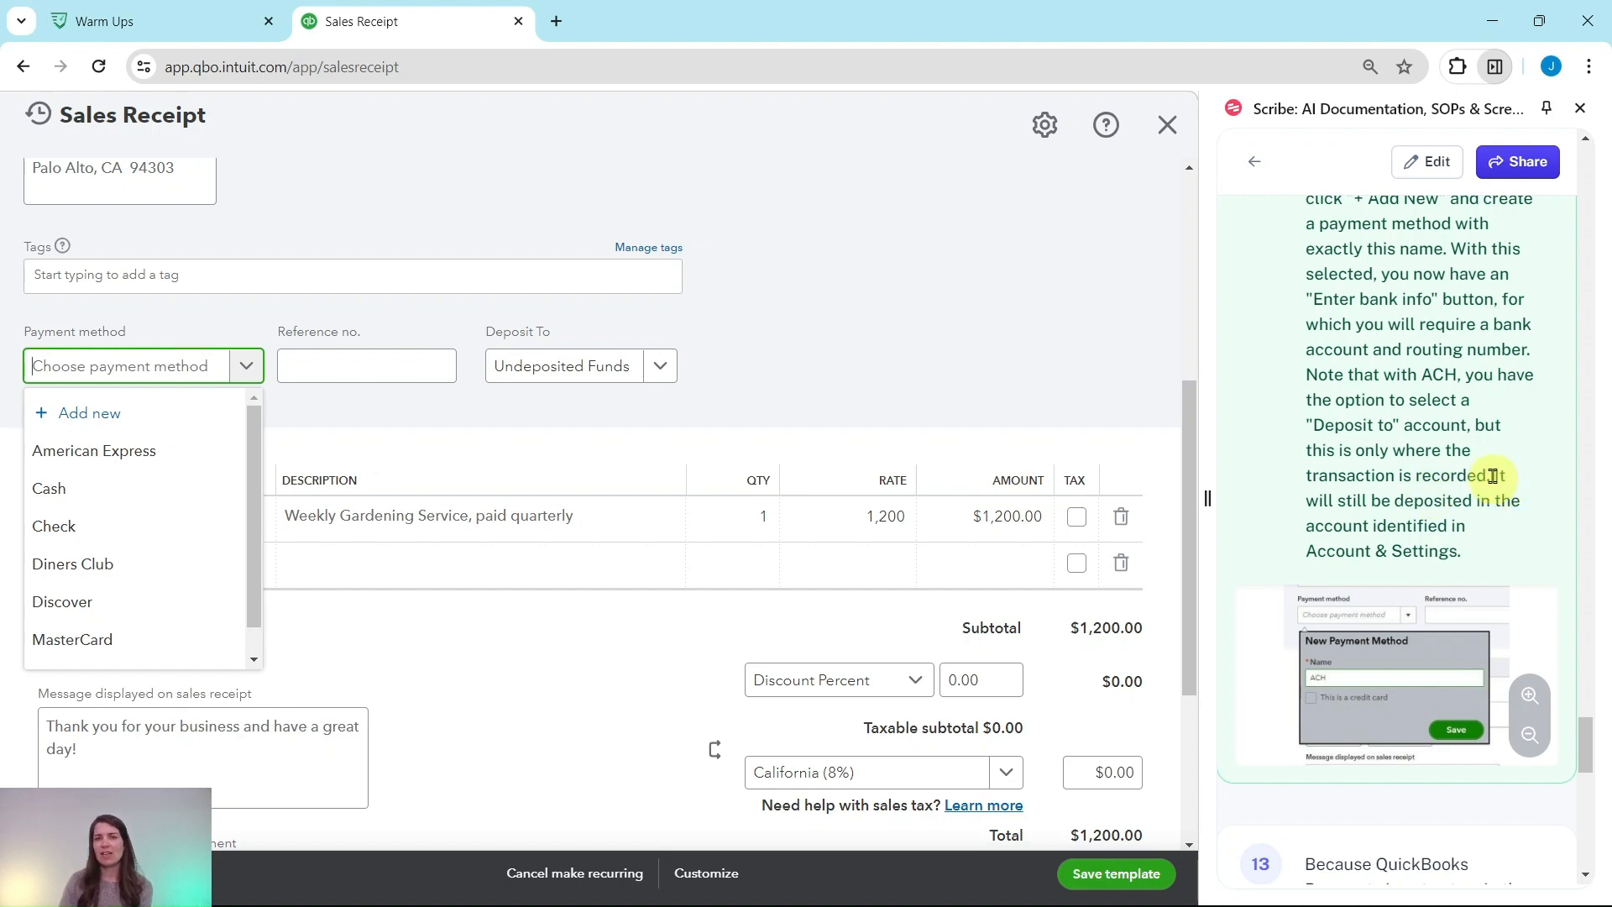
pyautogui.scroll(-4, 1493, 476)
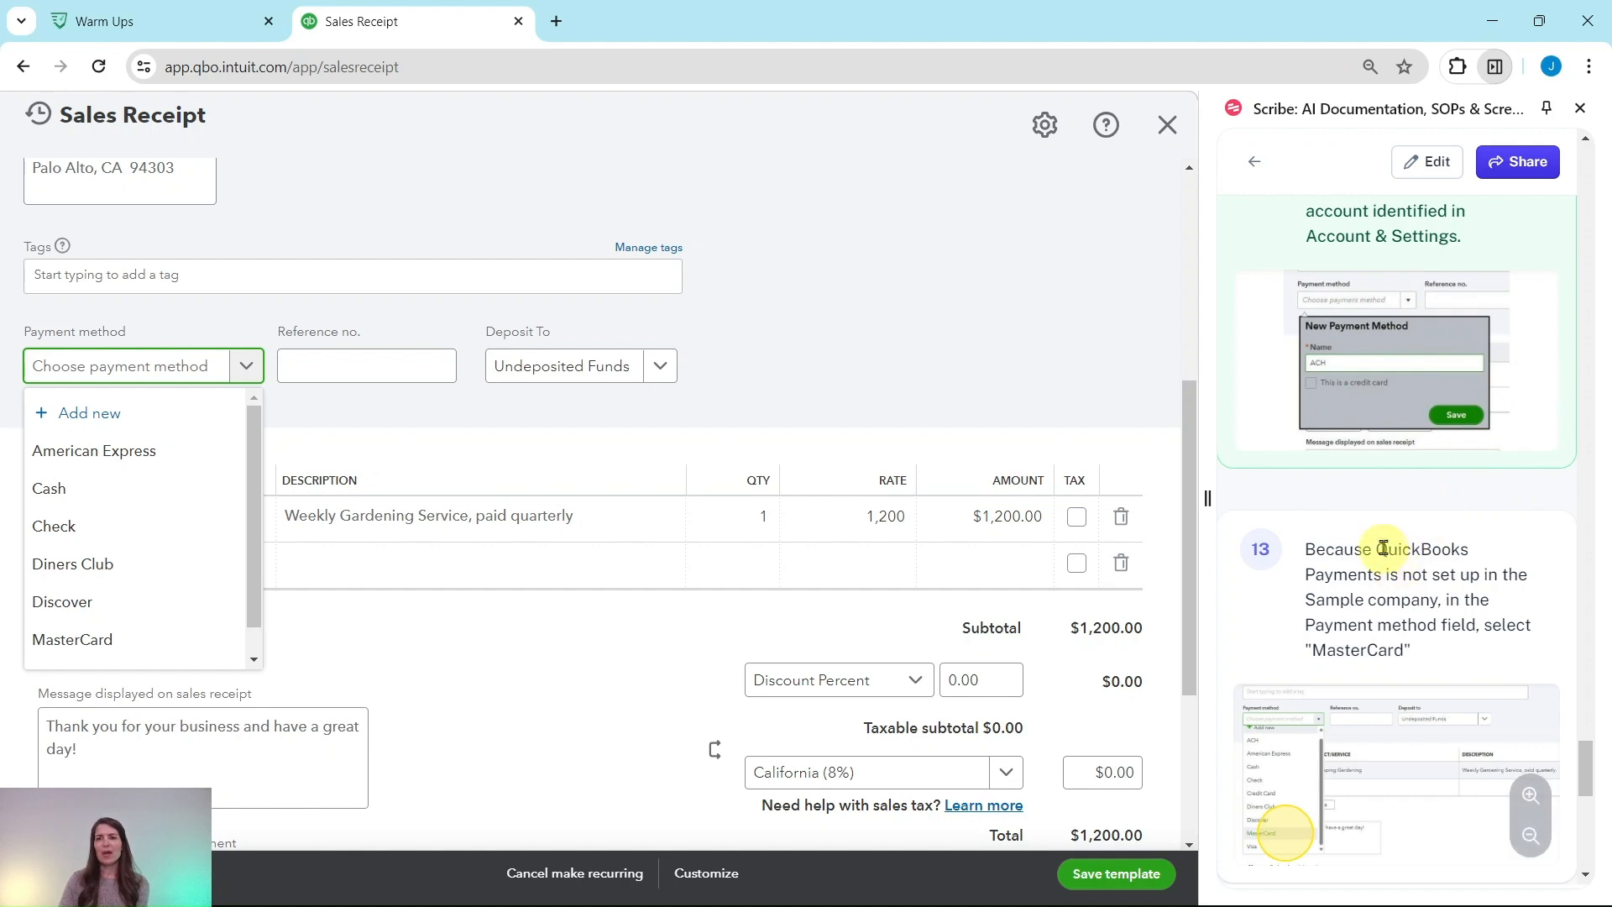
pyautogui.scroll(-2, 1384, 548)
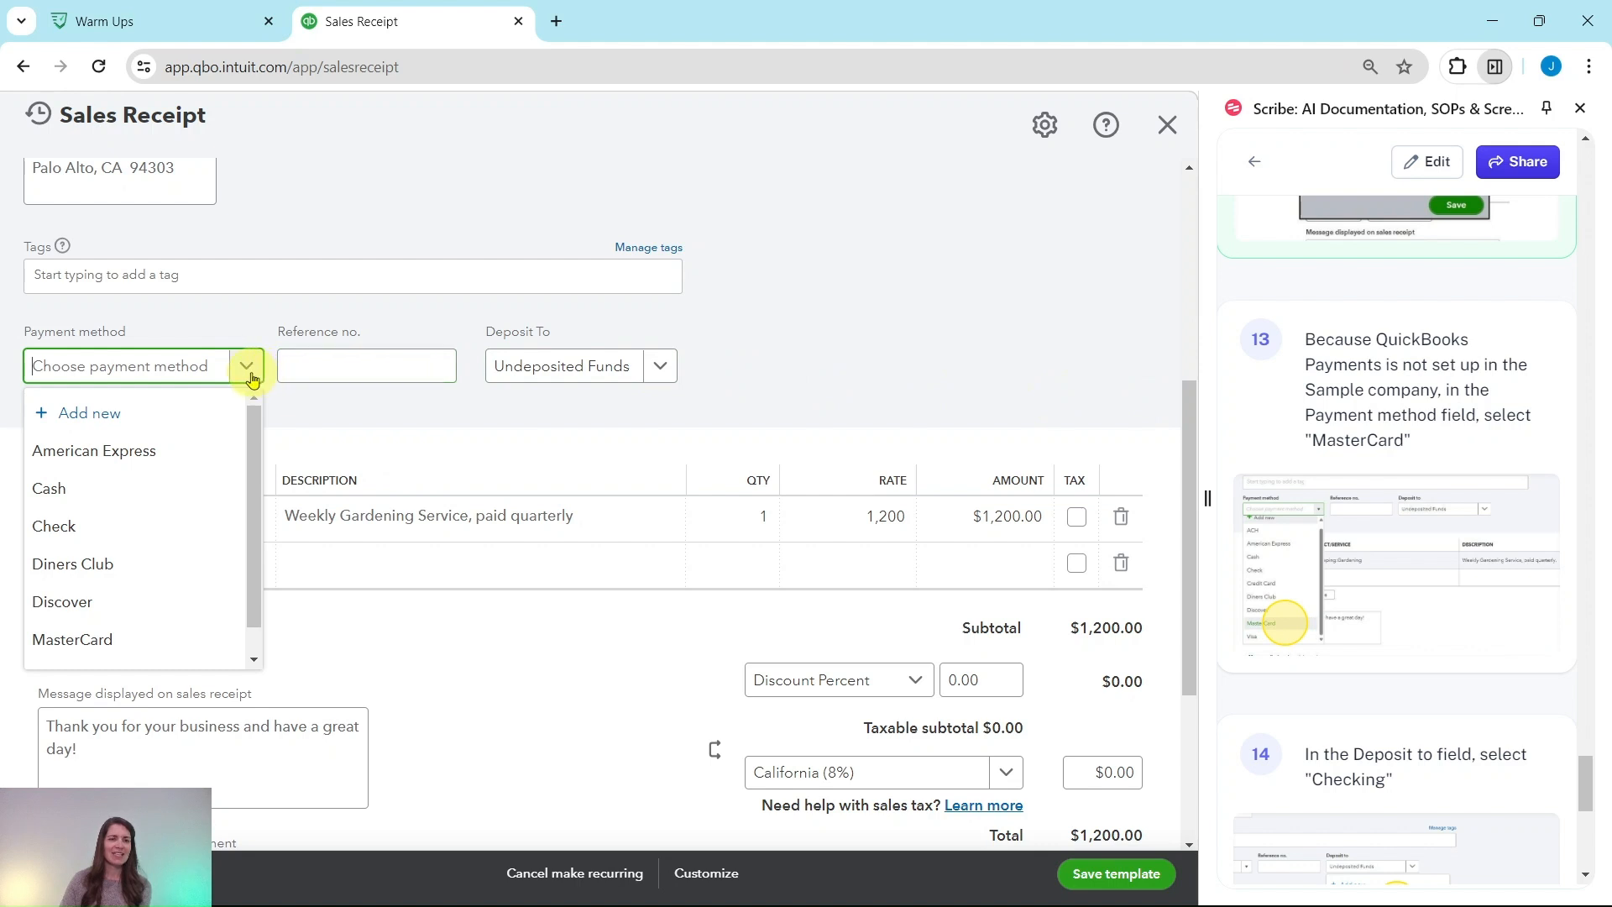
pyautogui.click(98, 643)
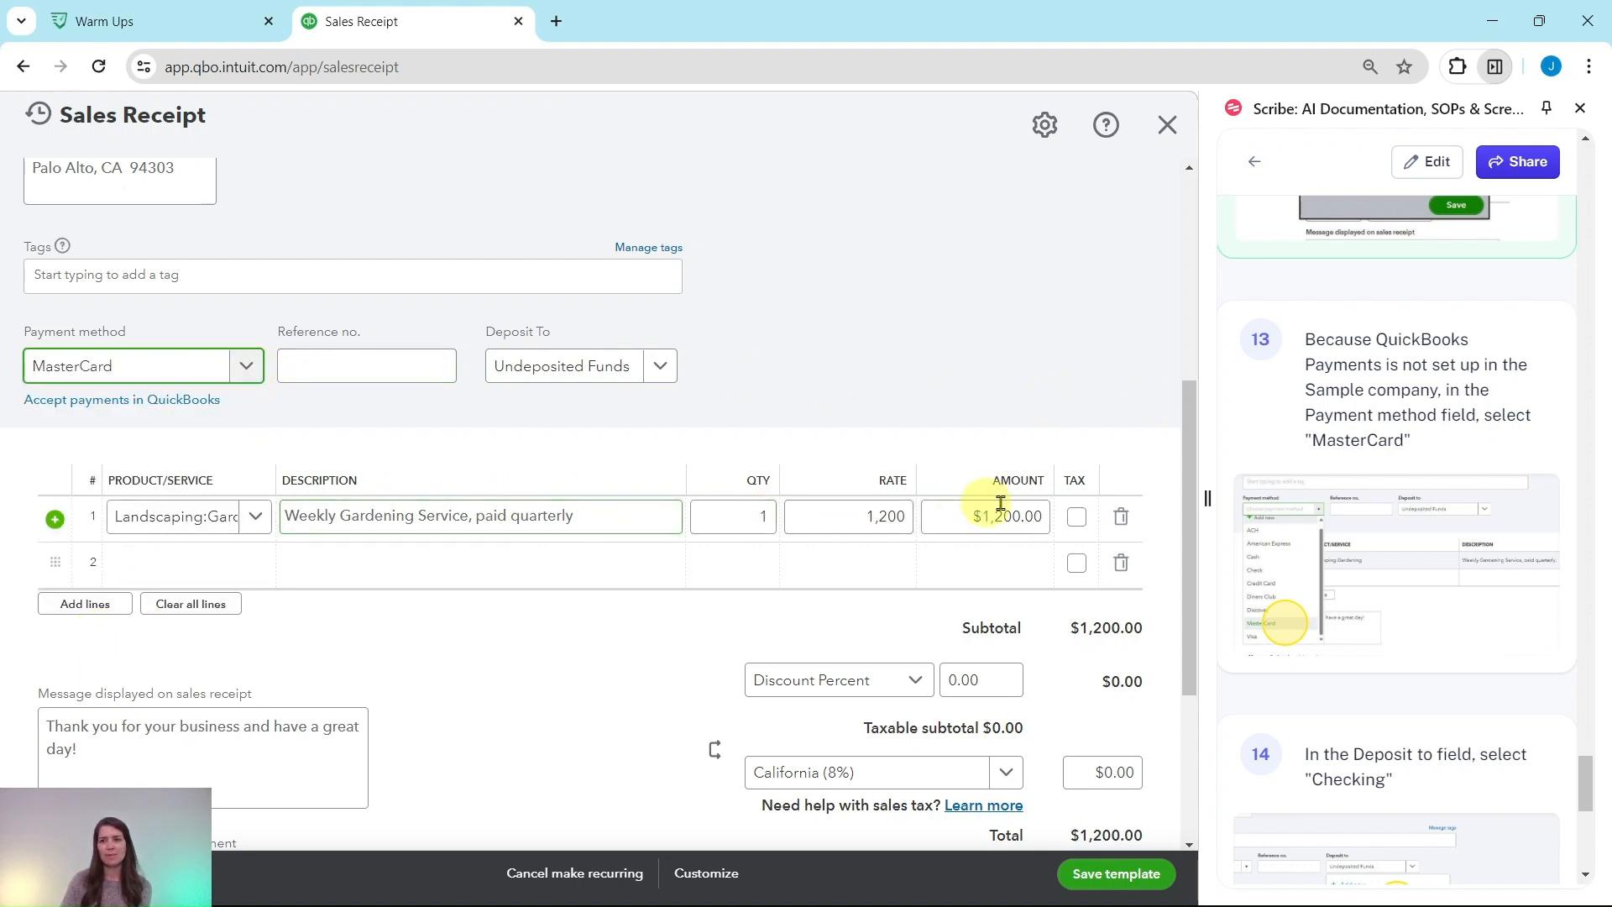
# Set the deposit account to Checking and save the recurring template
pyautogui.scroll(-1, 1285, 517)
pyautogui.scroll(-4, 1285, 516)
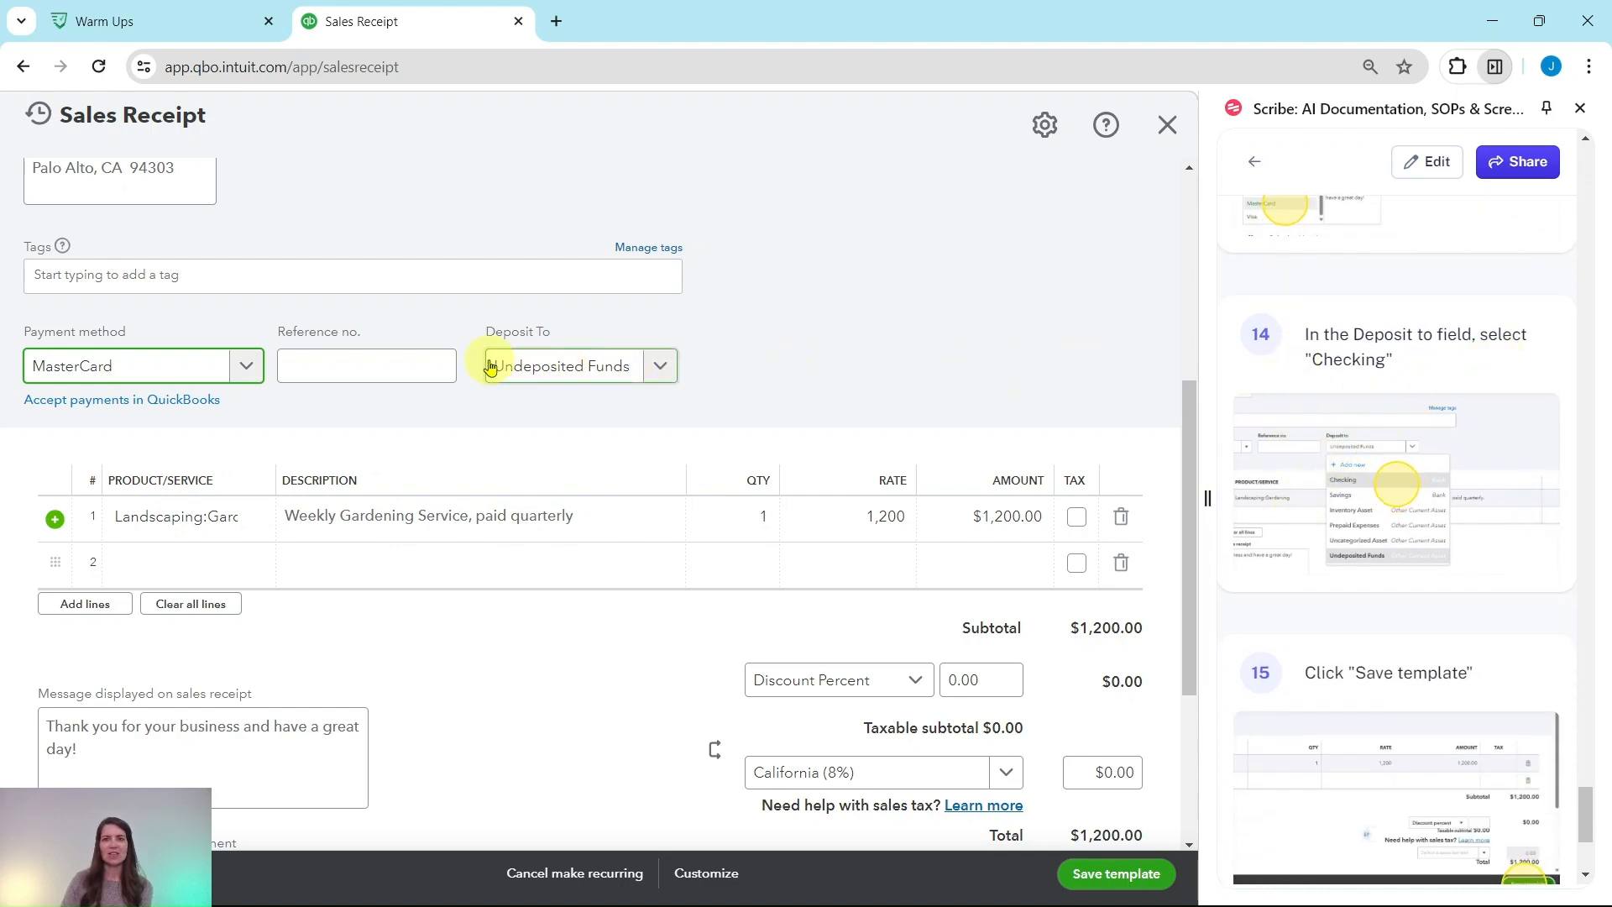
pyautogui.click(663, 369)
pyautogui.click(542, 454)
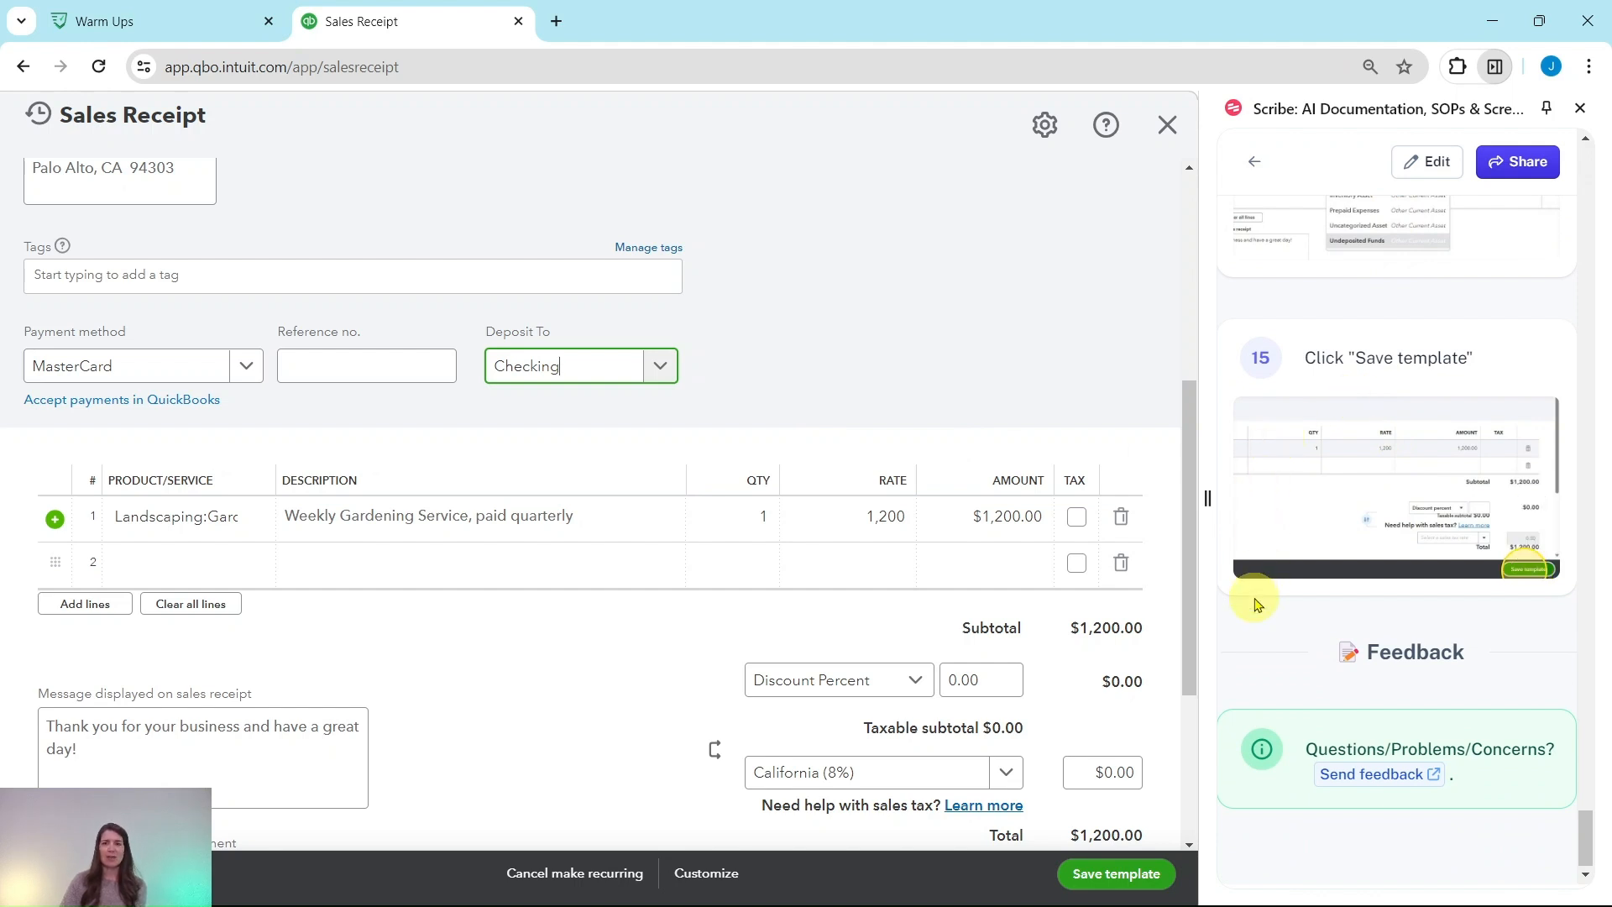
pyautogui.click(1122, 882)
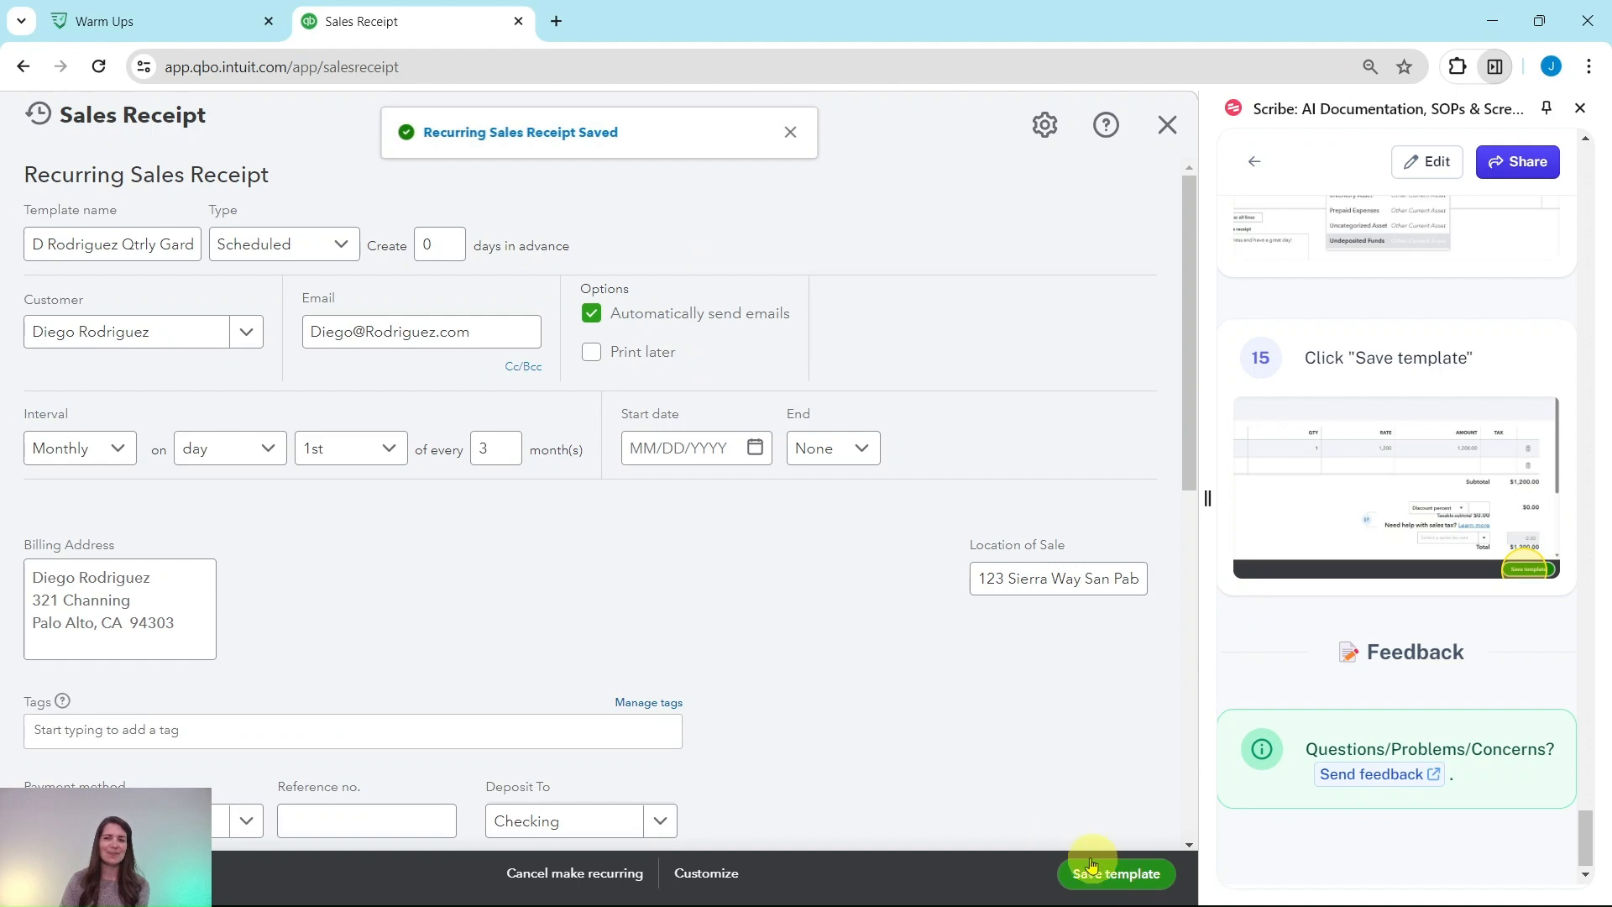